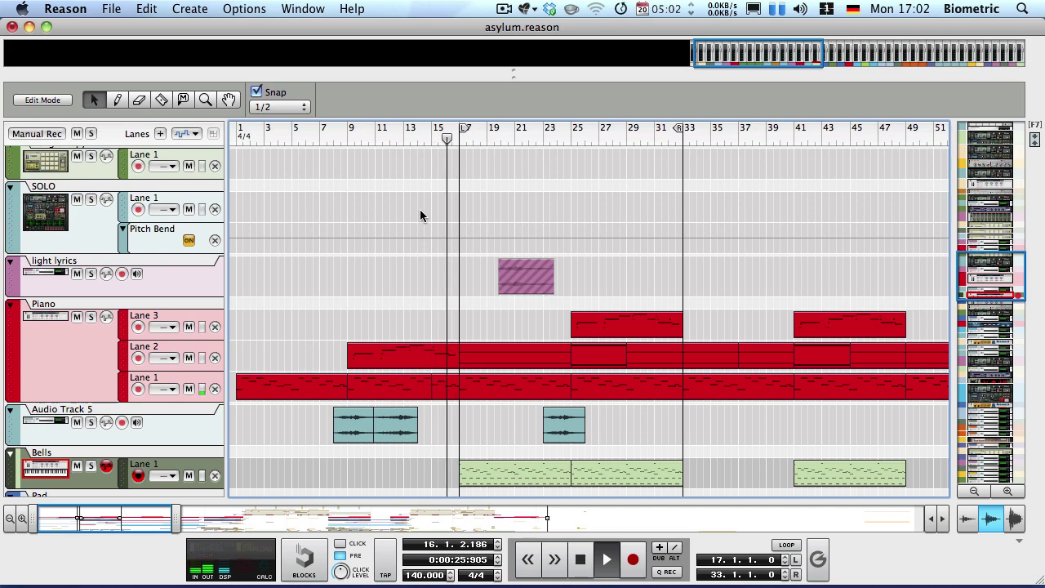
# Step: Stop playback so the position returns to bar 17
pyautogui.scroll(-10, 421, 216)
pyautogui.scroll(4, 422, 216)
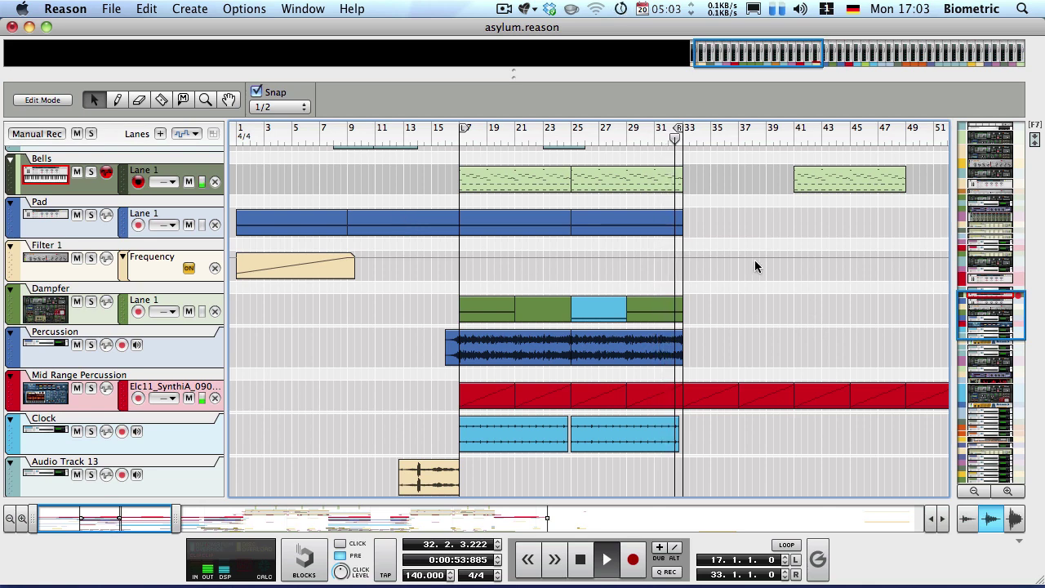
pyautogui.scroll(-5, 739, 268)
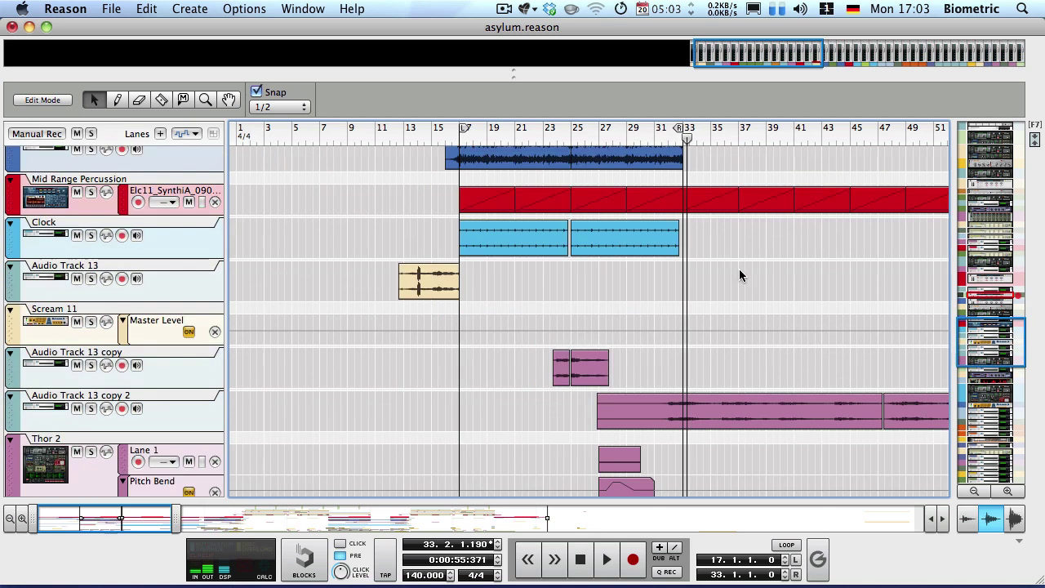
pyautogui.scroll(-10, 739, 268)
pyautogui.scroll(5, 743, 275)
pyautogui.scroll(-2, 707, 269)
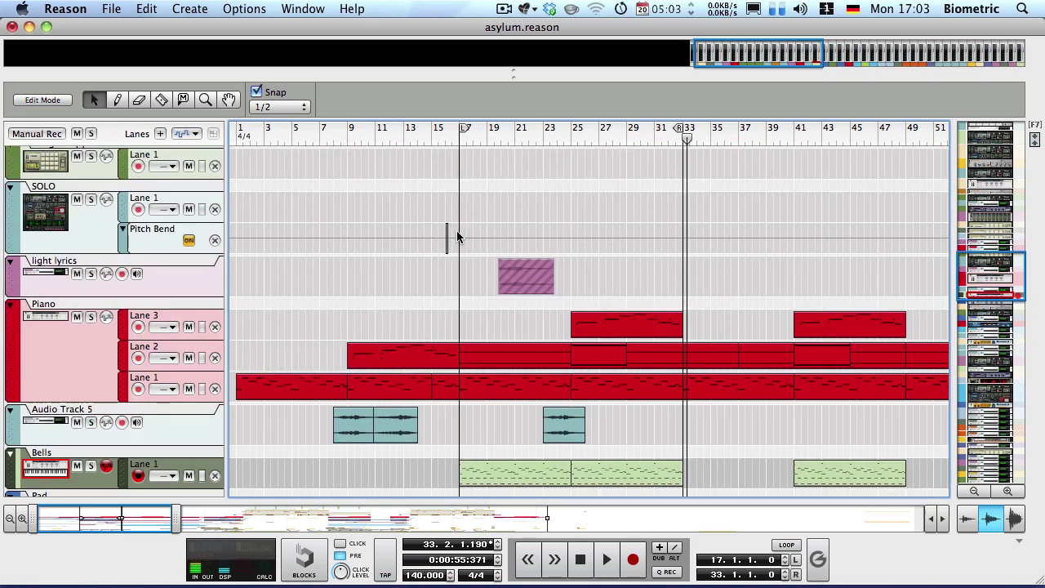
pyautogui.scroll(-3, 473, 213)
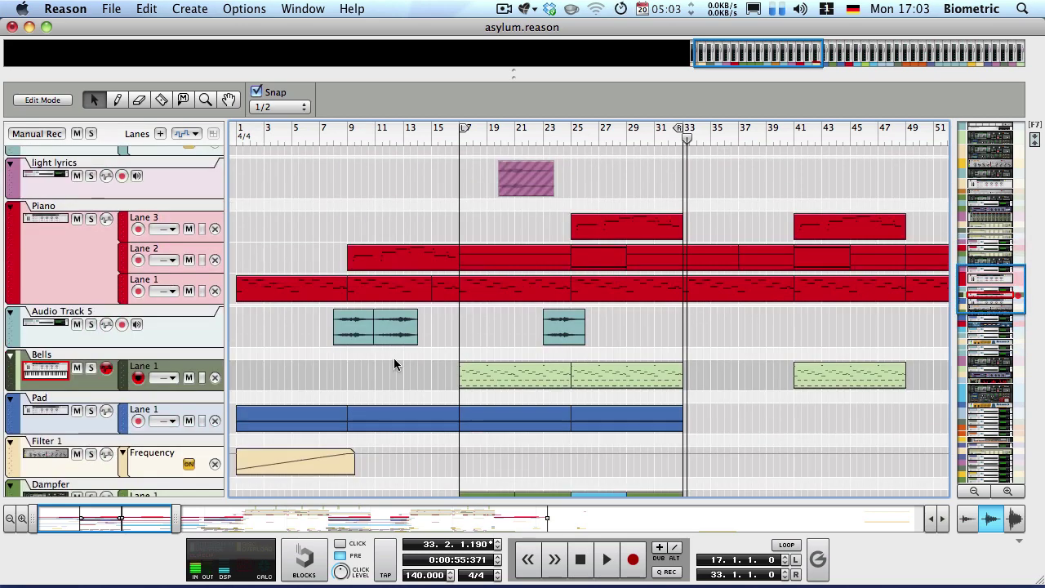
pyautogui.press('space')
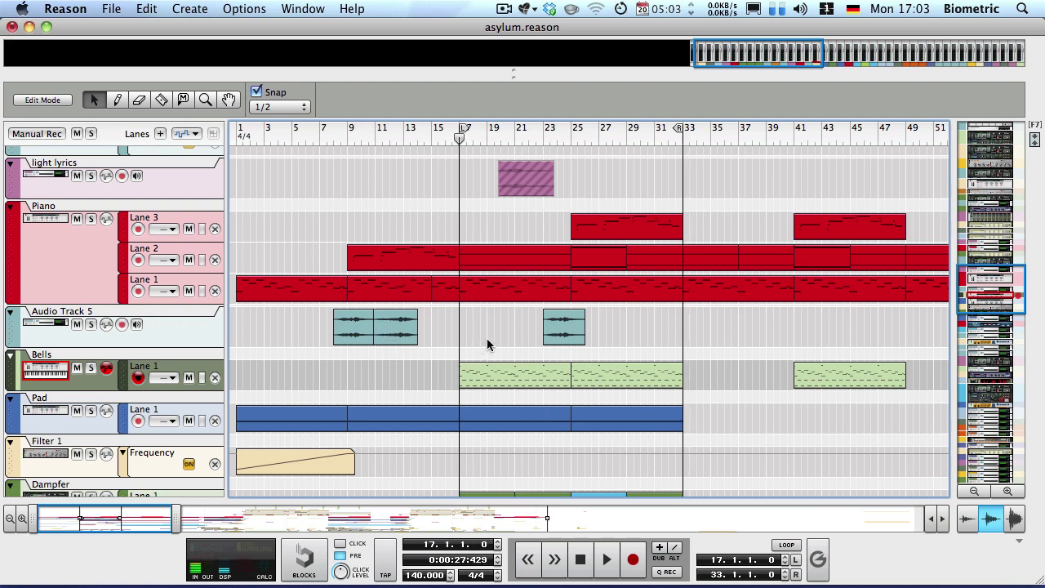
# Step: Drag Kong 1, Audio Track 2 and Audio Track 3 up directly below the Clock track
pyautogui.scroll(-6, 487, 338)
pyautogui.scroll(-3, 245, 300)
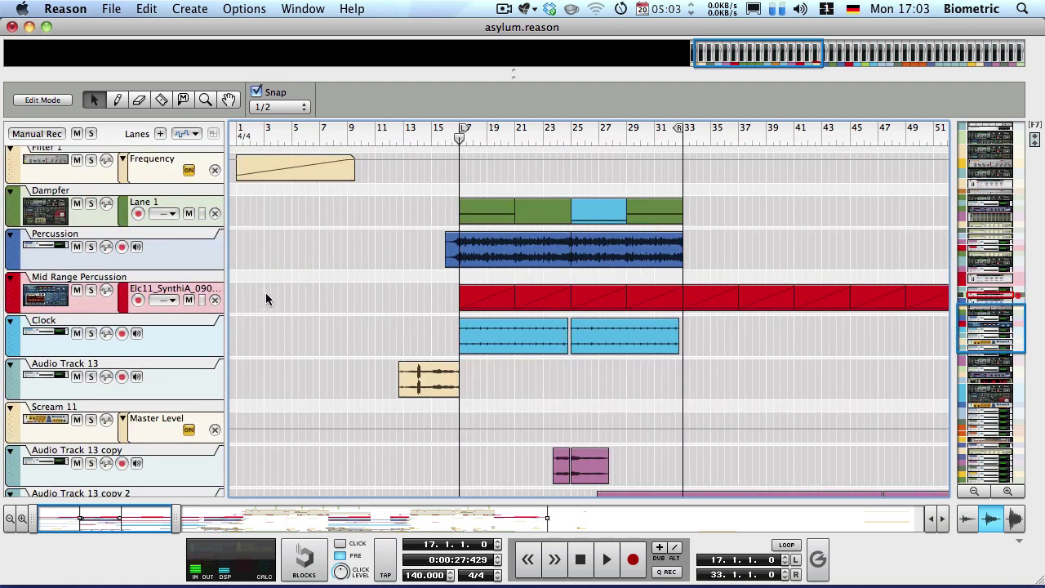
pyautogui.scroll(-20, 263, 297)
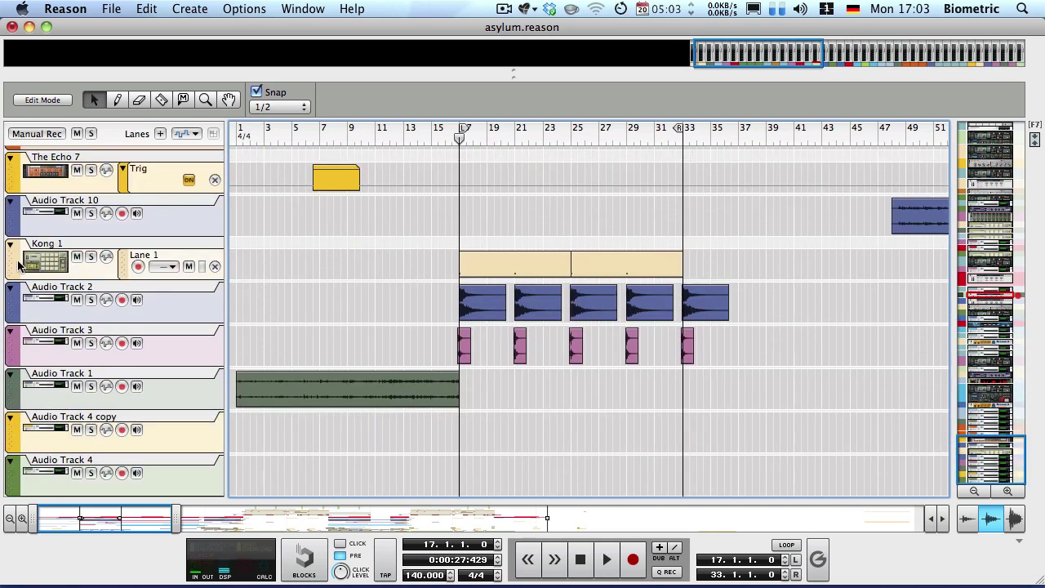
pyautogui.moveTo(18, 265); pyautogui.dragTo(49, 360)
pyautogui.scroll(12, 249, 300)
pyautogui.scroll(2, 57, 311)
# Step: Solo and select the Percussion track, then show its Stereo Imager and RV7000 in the rack with F6
pyautogui.click(298, 258)
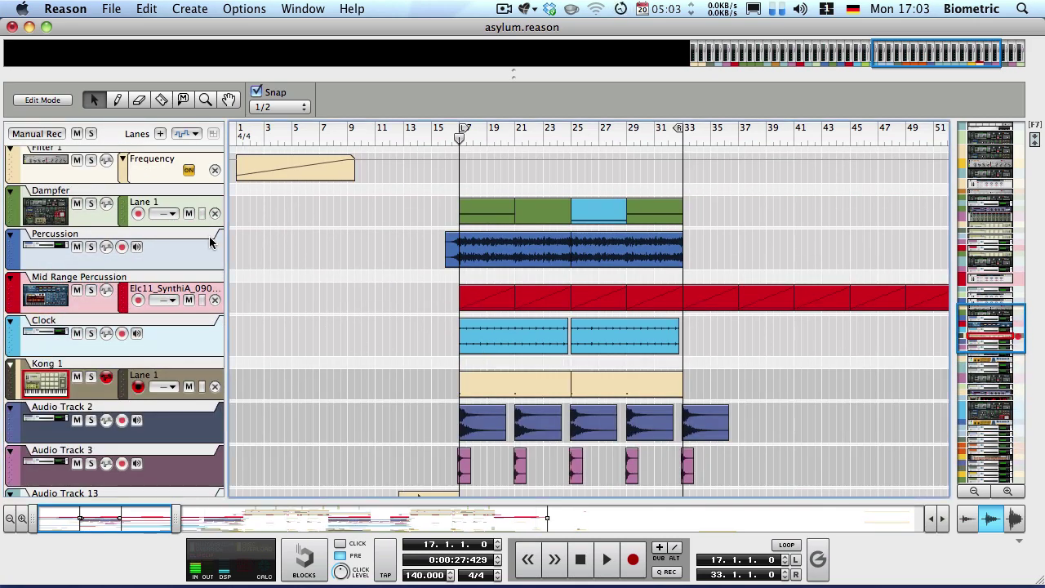
pyautogui.click(92, 248)
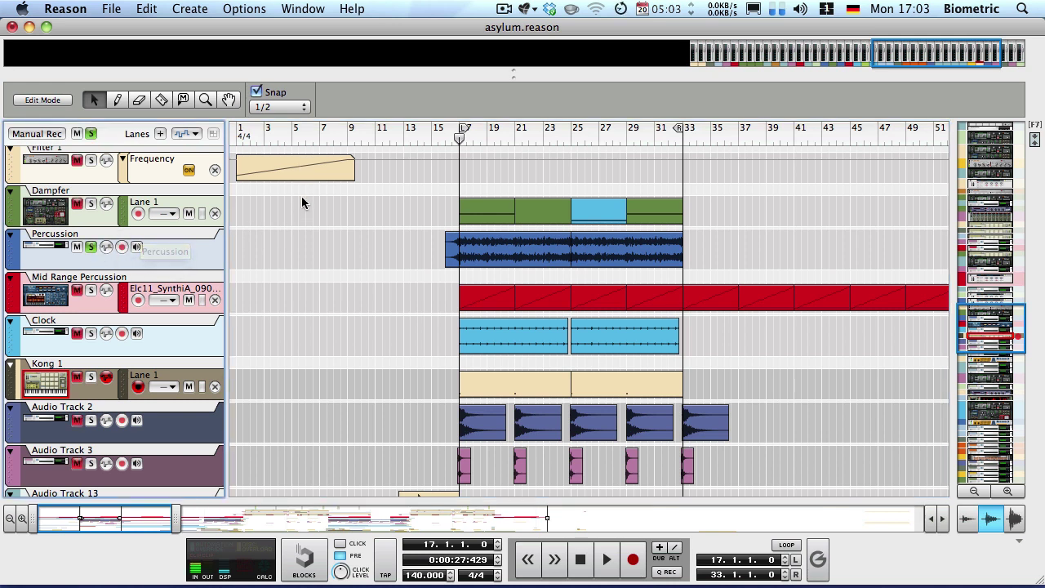
pyautogui.click(86, 259)
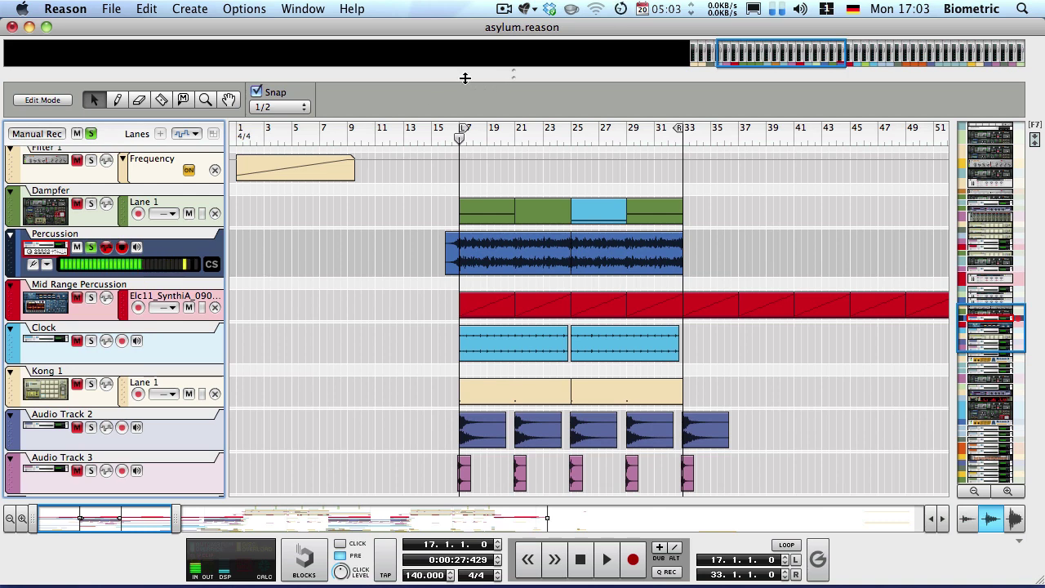
pyautogui.press('F6')
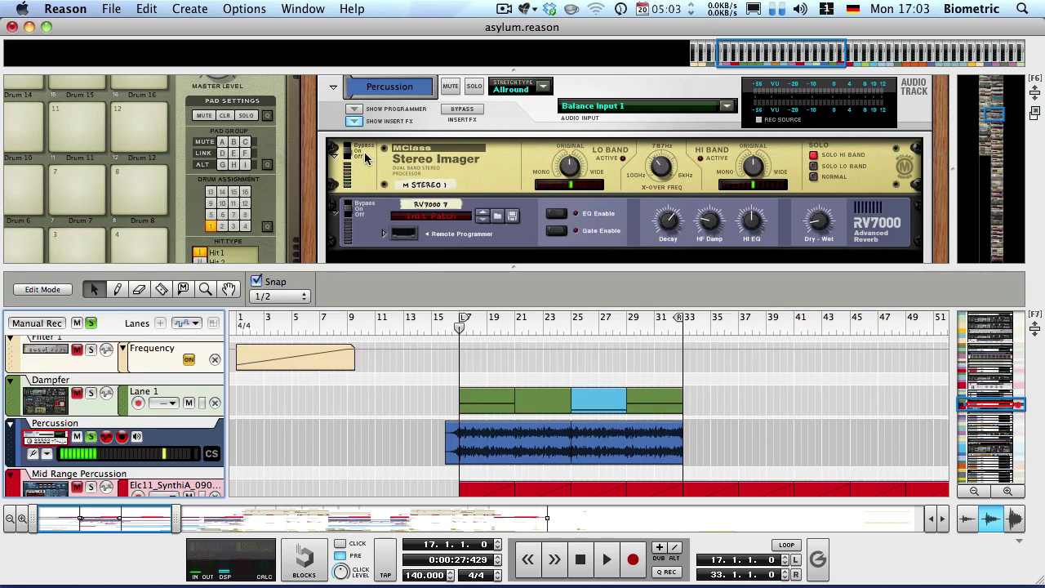
# Step: Select the RV7000 and Stereo Imager and restart playback from bar 17
pyautogui.click(348, 214)
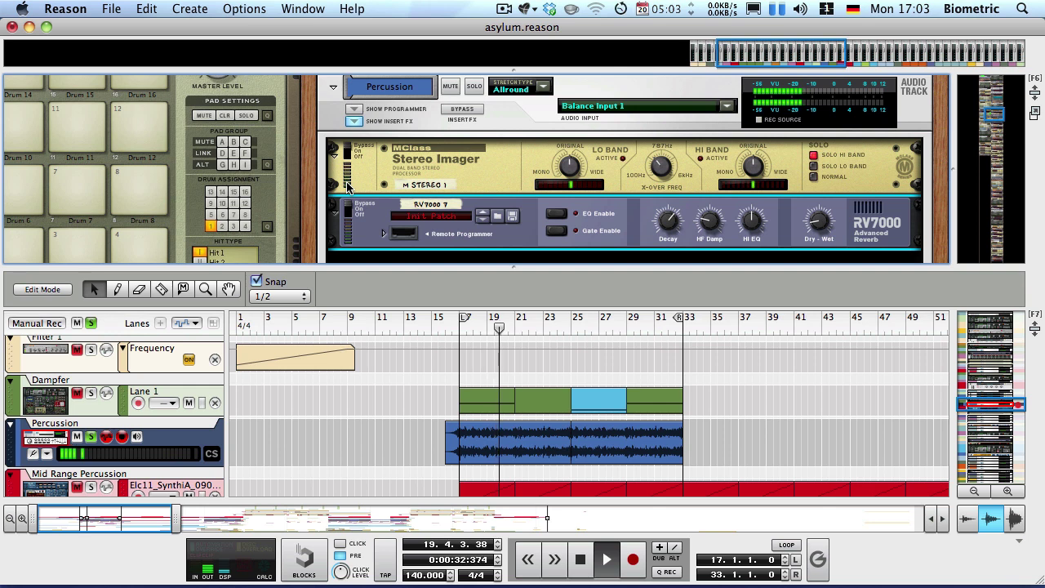
pyautogui.press('space')
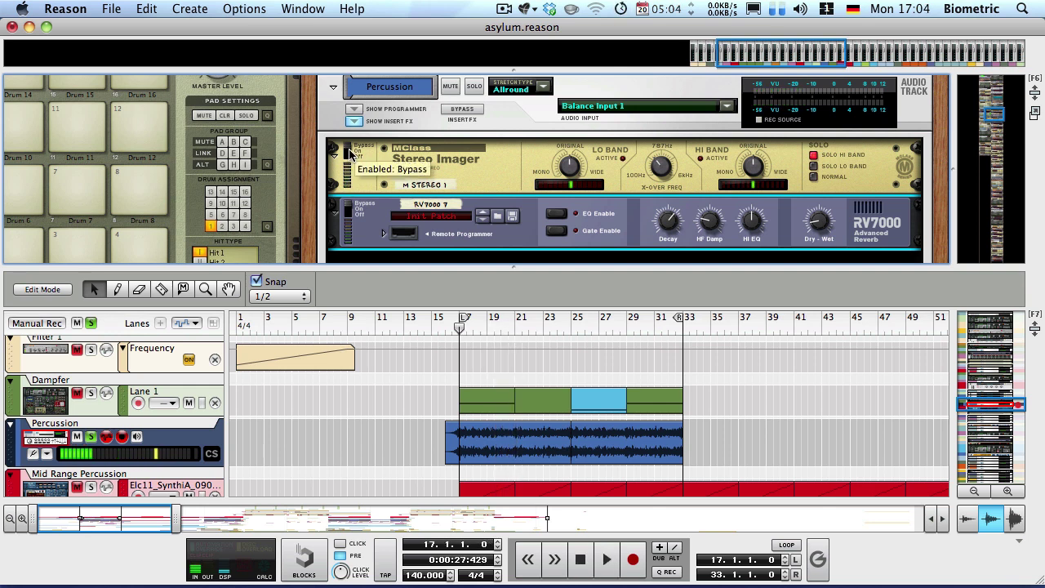
pyautogui.click(347, 155)
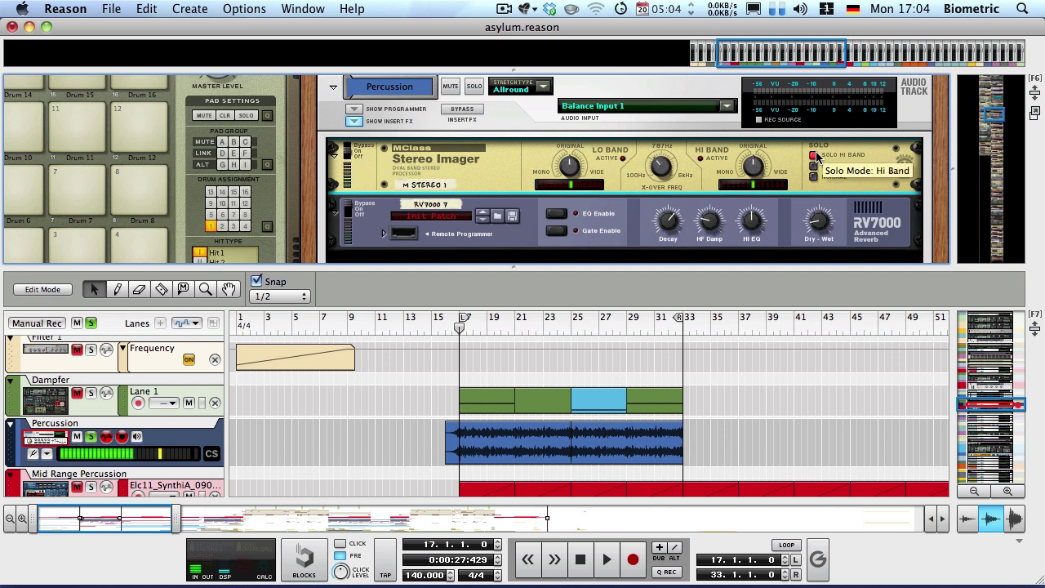
pyautogui.press('space')
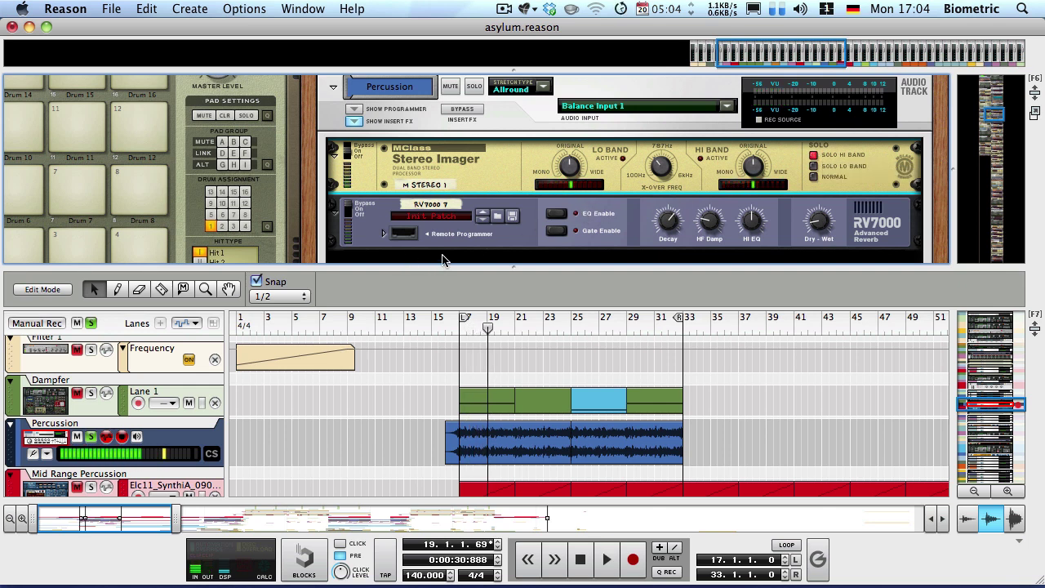
# Step: Bypass the RV7000 reverb to hear it dry, then turn it back on and replay
pyautogui.click(366, 210)
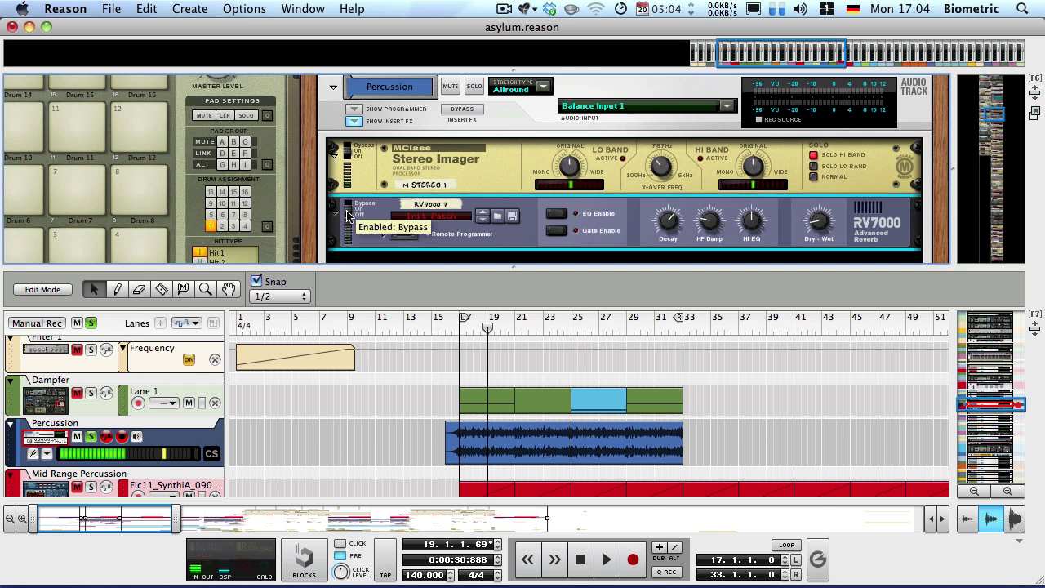
pyautogui.click(350, 210)
pyautogui.press('space')
# Step: Enlarge the rack and collapse the Percussion track's insert effects
pyautogui.moveTo(821, 237)
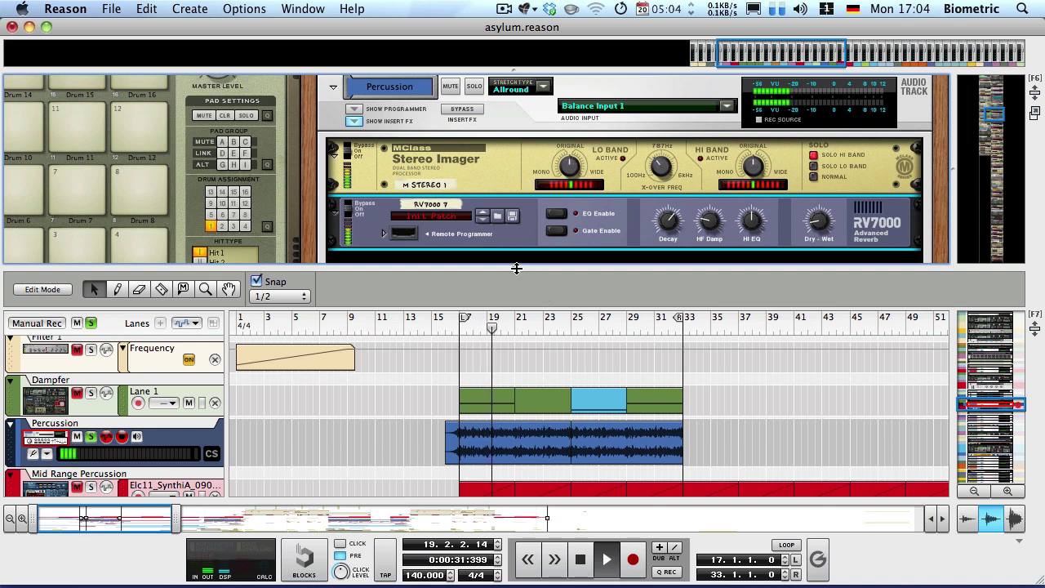
pyautogui.moveTo(359, 267); pyautogui.dragTo(412, 186)
pyautogui.click(359, 128)
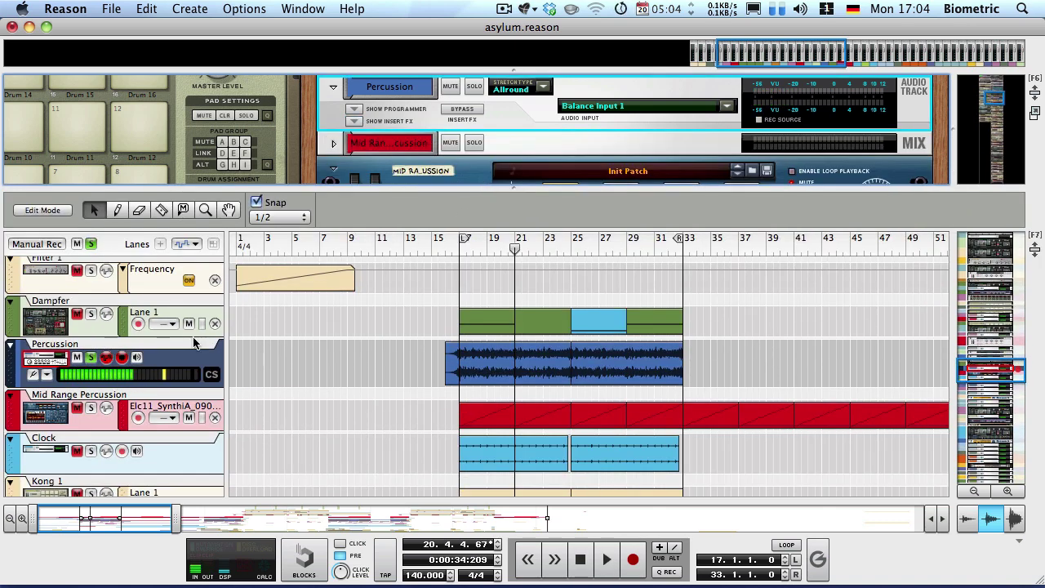
# Step: Return to bar 17 and solo the Mid Range Percussion track
pyautogui.scroll(-3, 299, 379)
pyautogui.scroll(3, 290, 359)
pyautogui.press('KP_0')
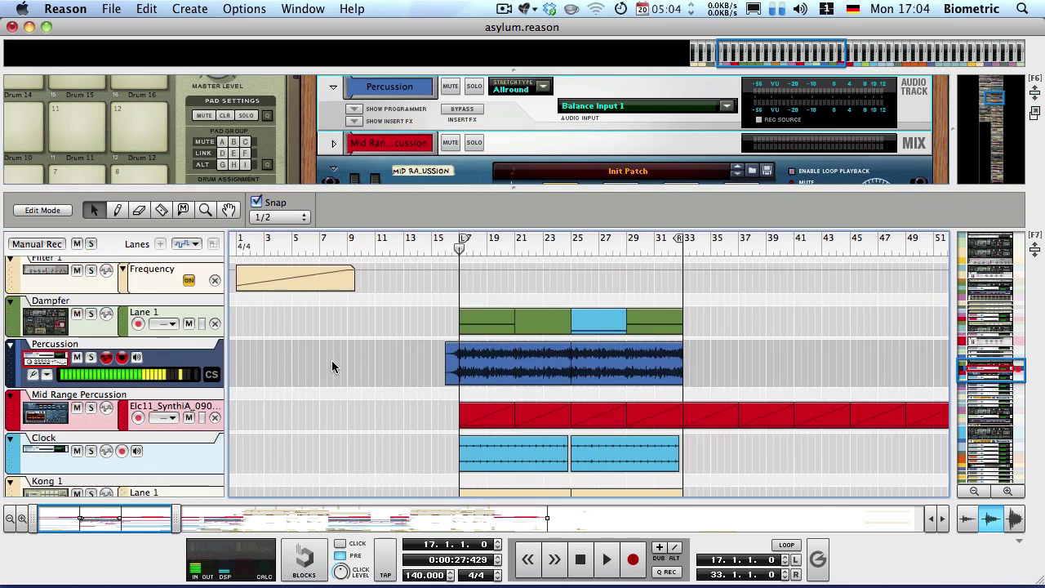
pyautogui.click(87, 421)
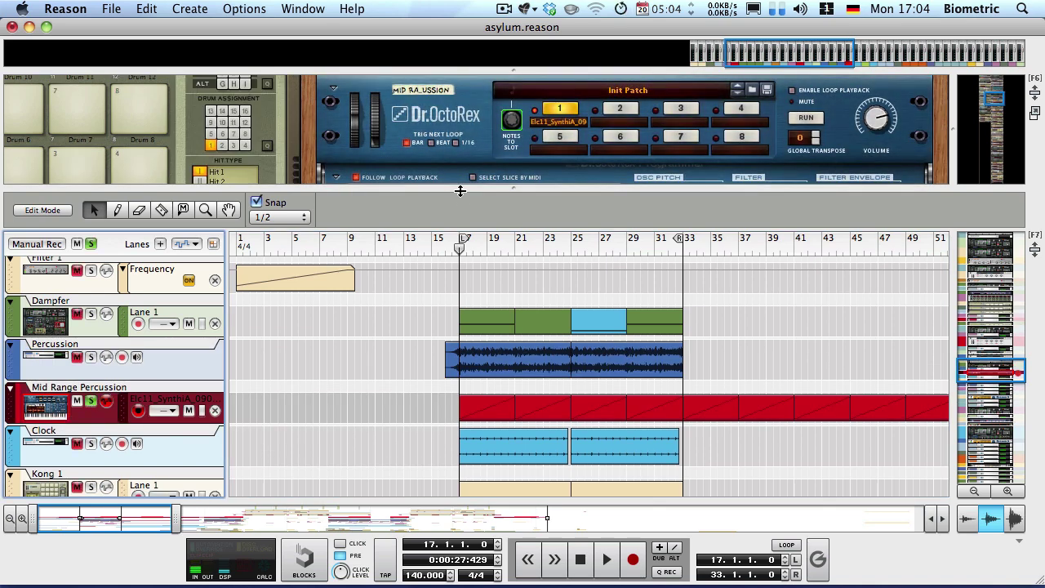
# Step: Enlarge the Dr.OctoRex panel showing Elc11_SynthiA_090_eLAB.rx2 and play the loop briefly
pyautogui.moveTo(459, 190); pyautogui.dragTo(445, 270)
pyautogui.scroll(-3, 476, 356)
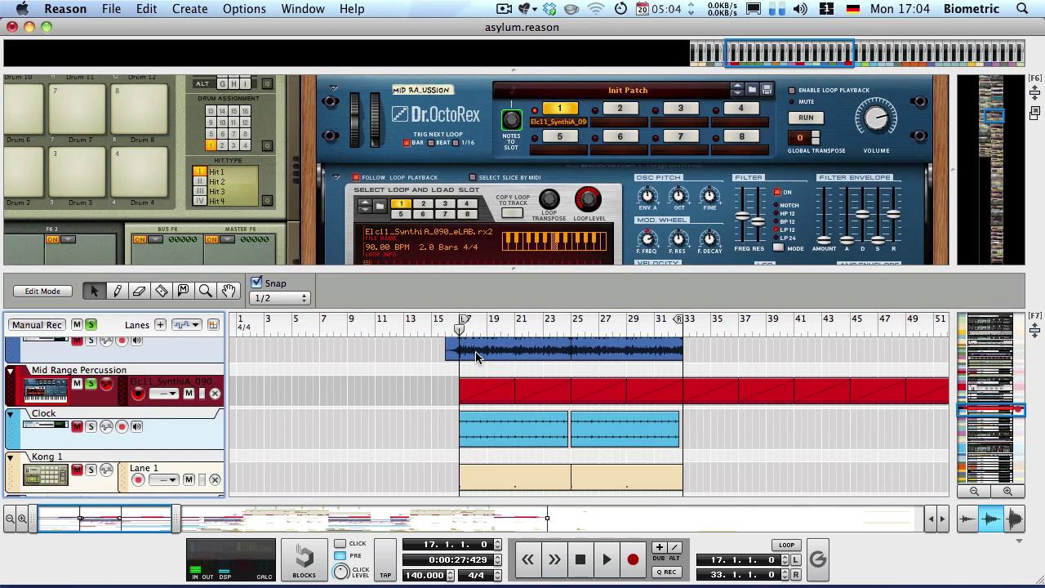
pyautogui.press('space')
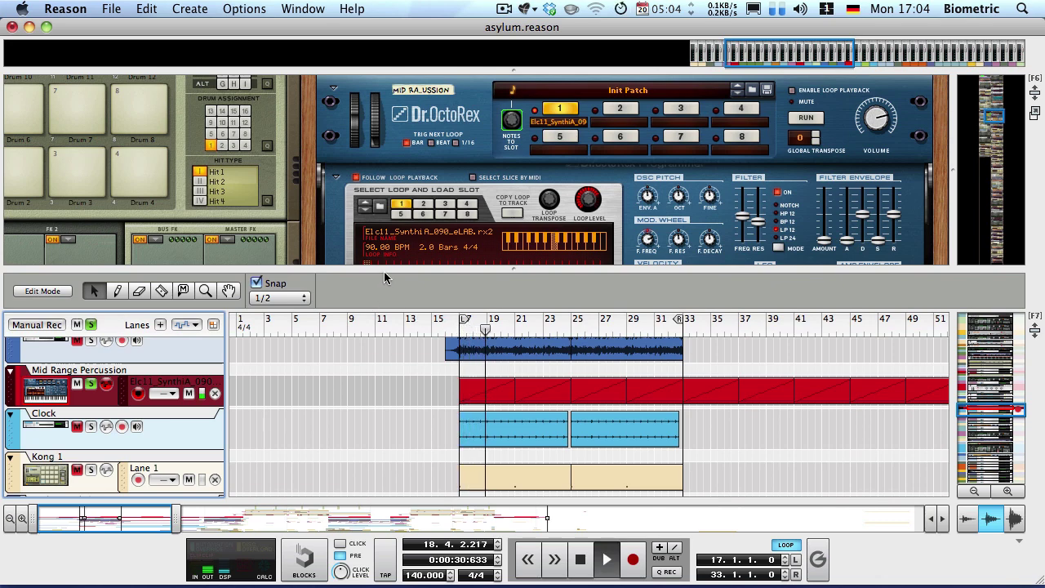
pyautogui.moveTo(383, 270); pyautogui.dragTo(384, 331)
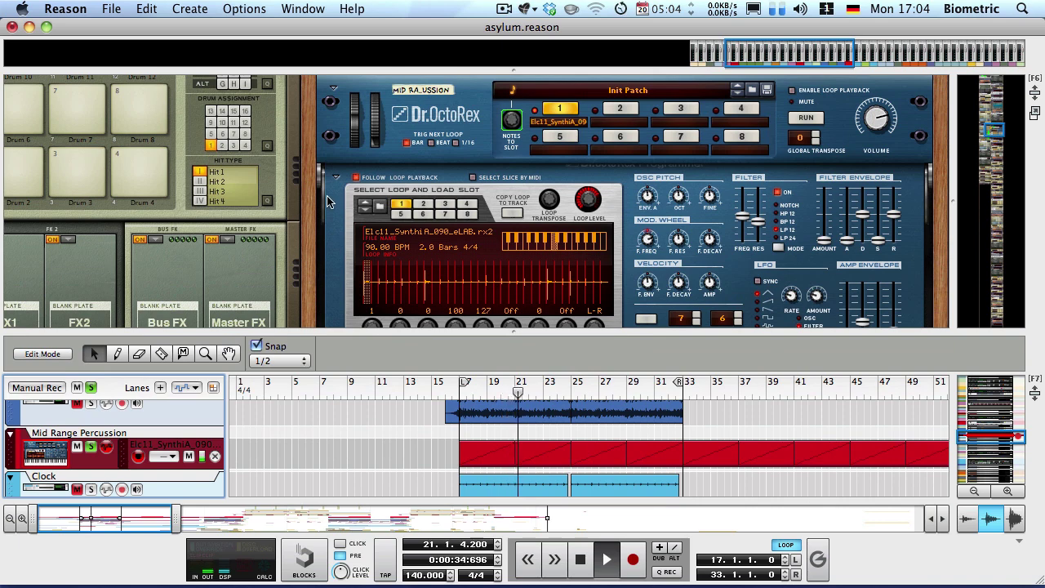
pyautogui.press('space')
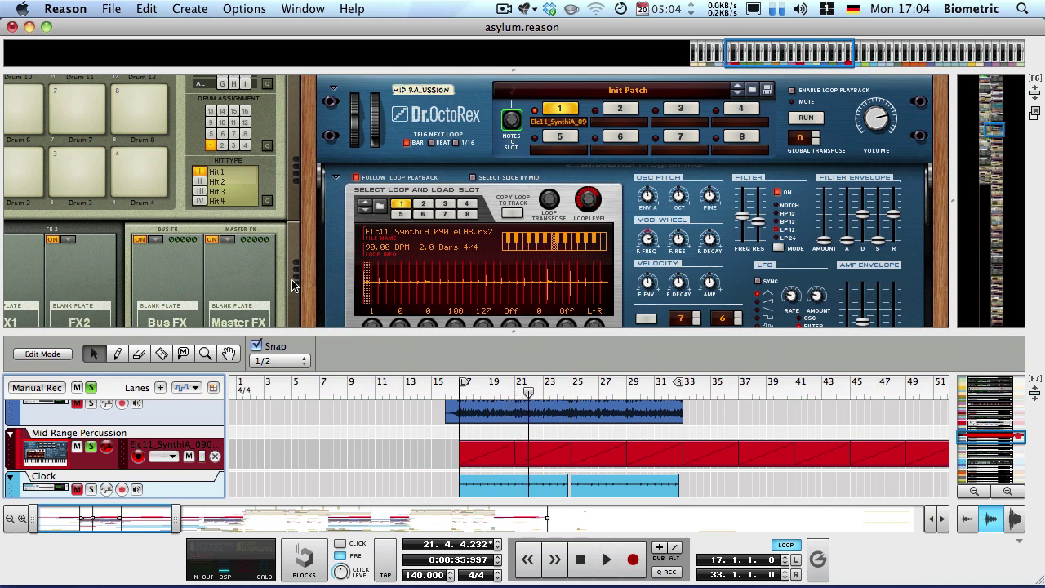
# Step: Browse the rack, selecting the third Scream 4 unit and The Echo delay
pyautogui.scroll(-10, 296, 284)
pyautogui.scroll(3, 326, 278)
pyautogui.scroll(3, 327, 277)
pyautogui.scroll(-2, 352, 204)
pyautogui.scroll(2, 360, 175)
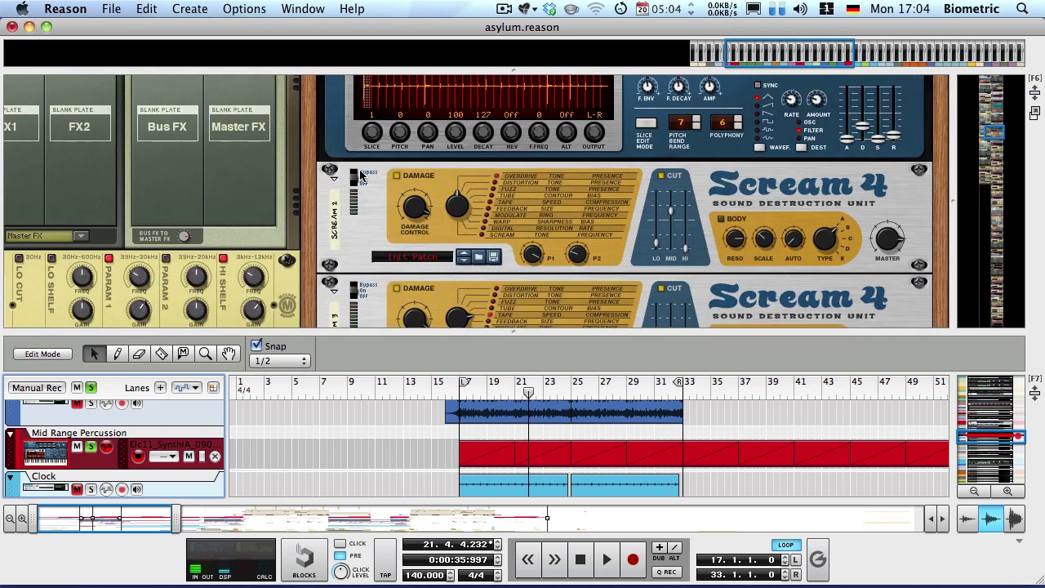
pyautogui.click(356, 286)
pyautogui.scroll(-2, 356, 281)
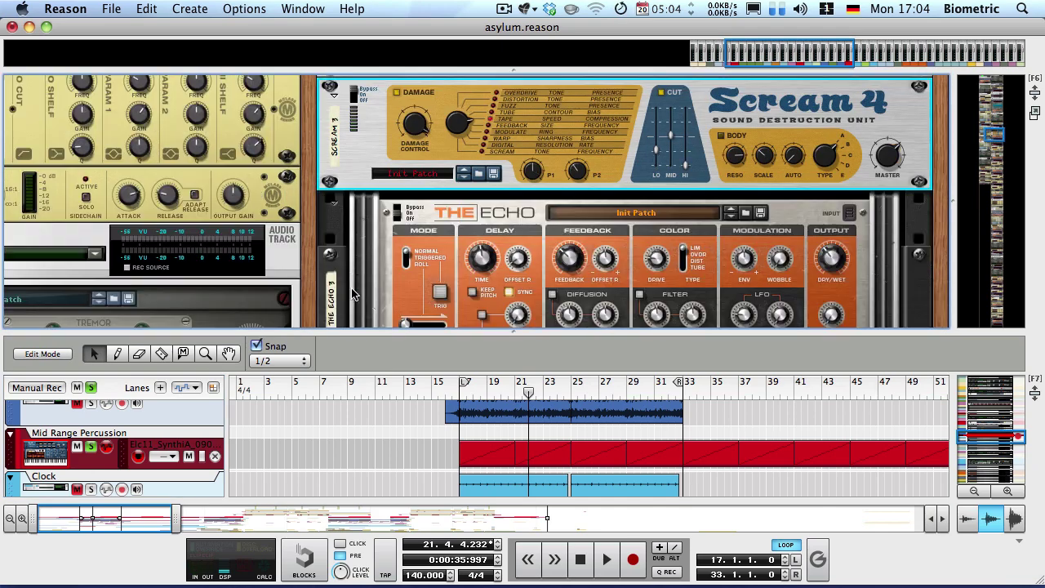
pyautogui.click(398, 213)
# Step: Return to the Dr.OctoRex and enable its loop playback
pyautogui.scroll(-2, 398, 214)
pyautogui.scroll(4, 396, 204)
pyautogui.scroll(-4, 394, 197)
pyautogui.scroll(-2, 394, 192)
pyautogui.scroll(-2, 363, 188)
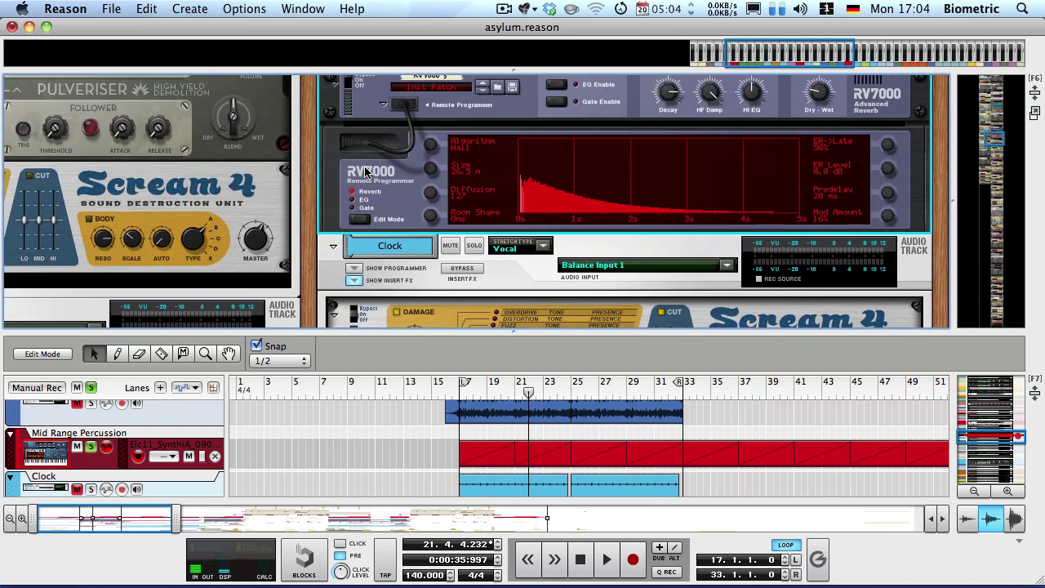
pyautogui.scroll(5, 367, 172)
pyautogui.scroll(2, 367, 172)
pyautogui.click(793, 90)
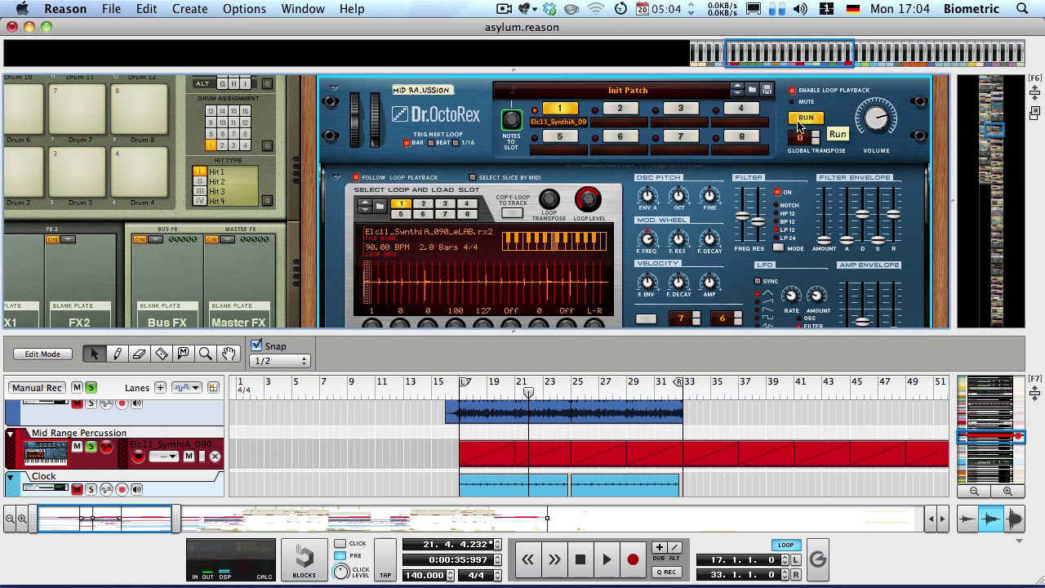
# Step: Try raising the Dr.OctoRex filter cutoff, then undo it and turn loop playback off
pyautogui.moveTo(747, 214); pyautogui.dragTo(741, 191)
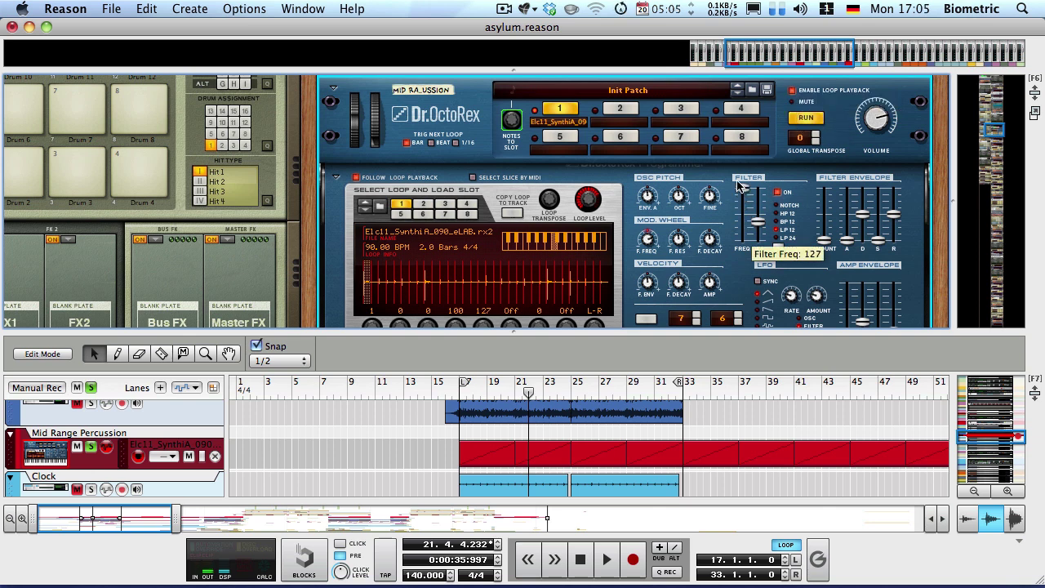
pyautogui.press('space')
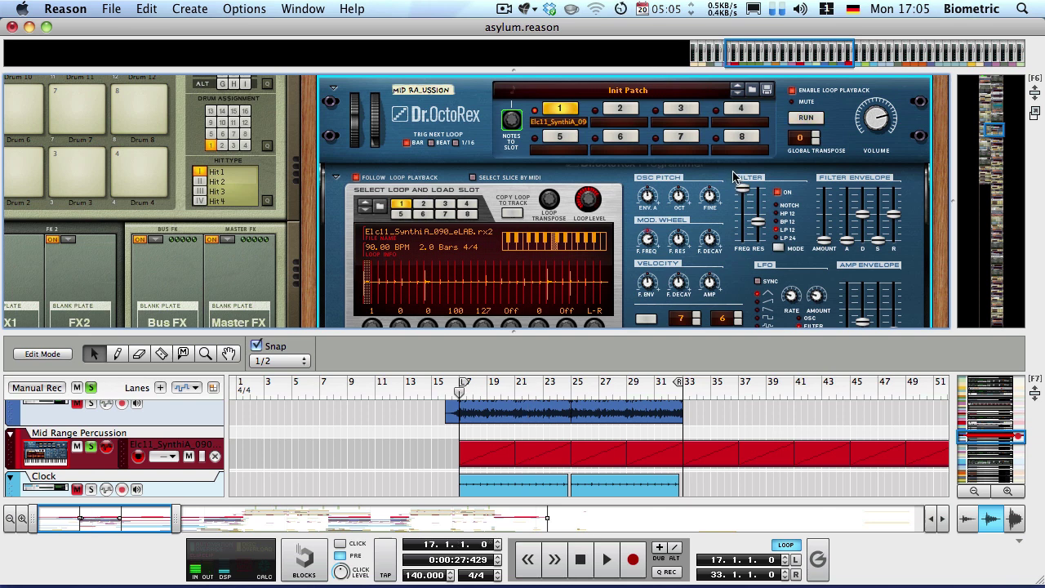
pyautogui.press('super+z')
pyautogui.click(791, 95)
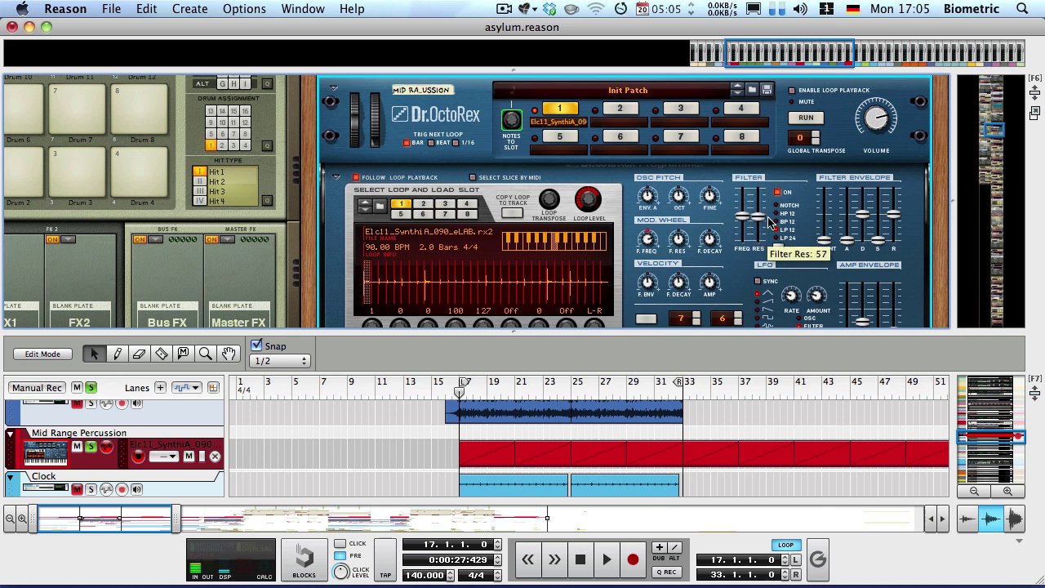
# Step: Enlarge the rack and play the loop from bar 17, then scroll toward the Scream 4 units
pyautogui.moveTo(798, 330); pyautogui.dragTo(798, 362)
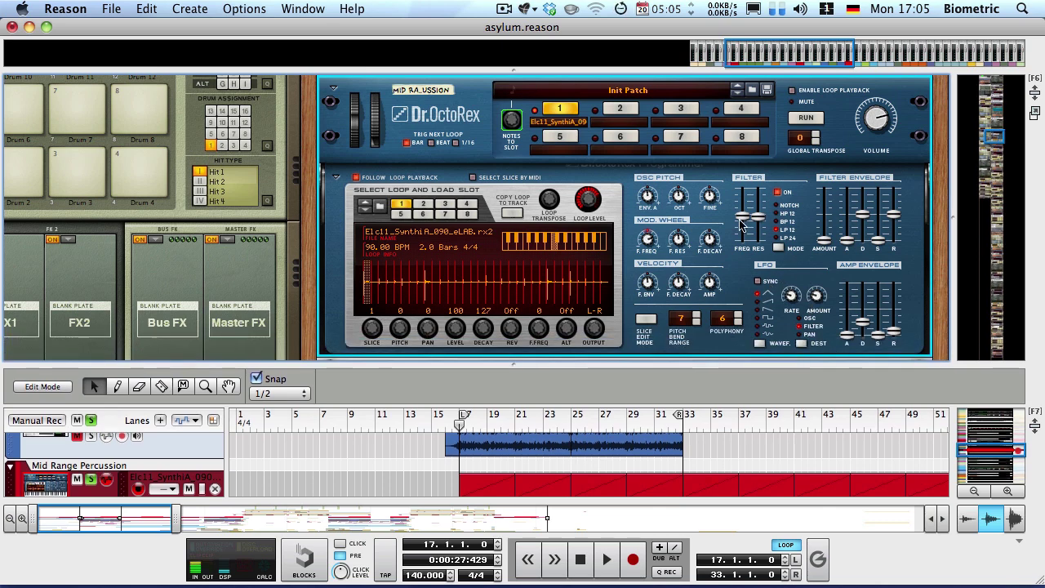
pyautogui.press('space')
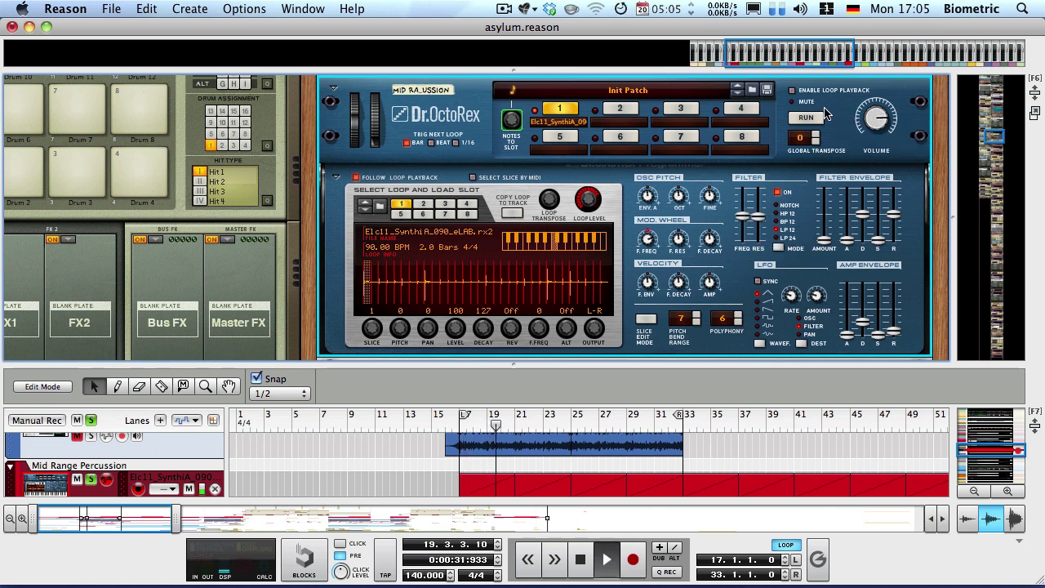
pyautogui.press('space')
pyautogui.scroll(-6, 604, 151)
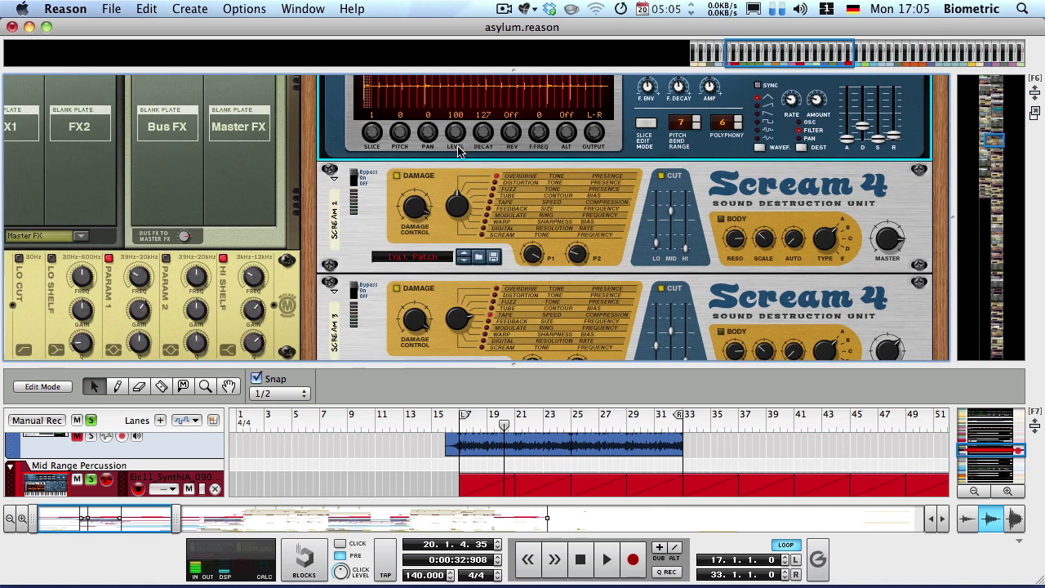
# Step: Select the first Scream 4 unit, check its knobs, and play the distorted loop
pyautogui.click(357, 177)
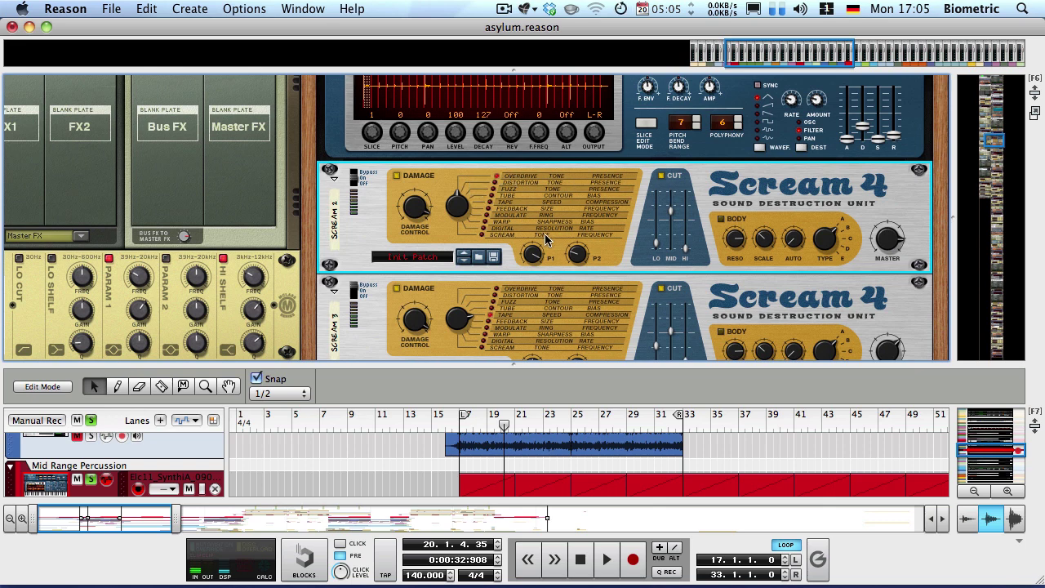
pyautogui.moveTo(410, 213)
pyautogui.moveTo(530, 258)
pyautogui.moveTo(570, 256)
pyautogui.moveTo(673, 215)
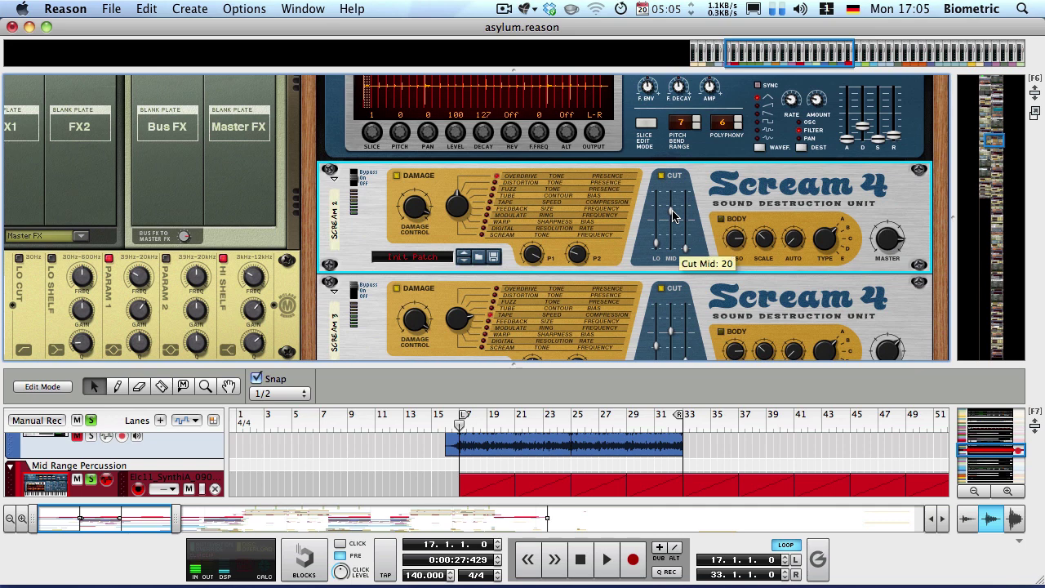
pyautogui.press('space')
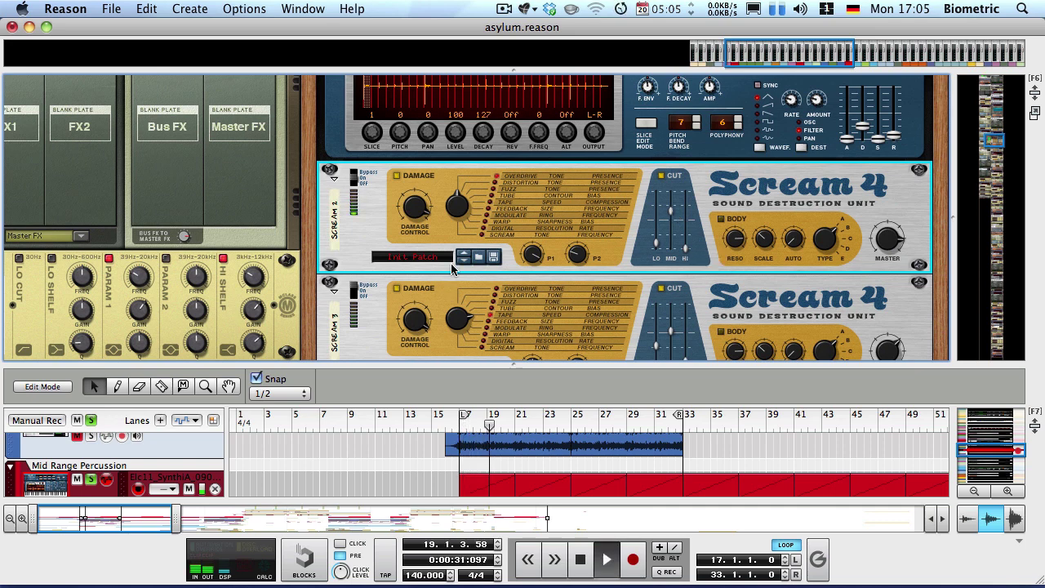
pyautogui.scroll(-3, 673, 220)
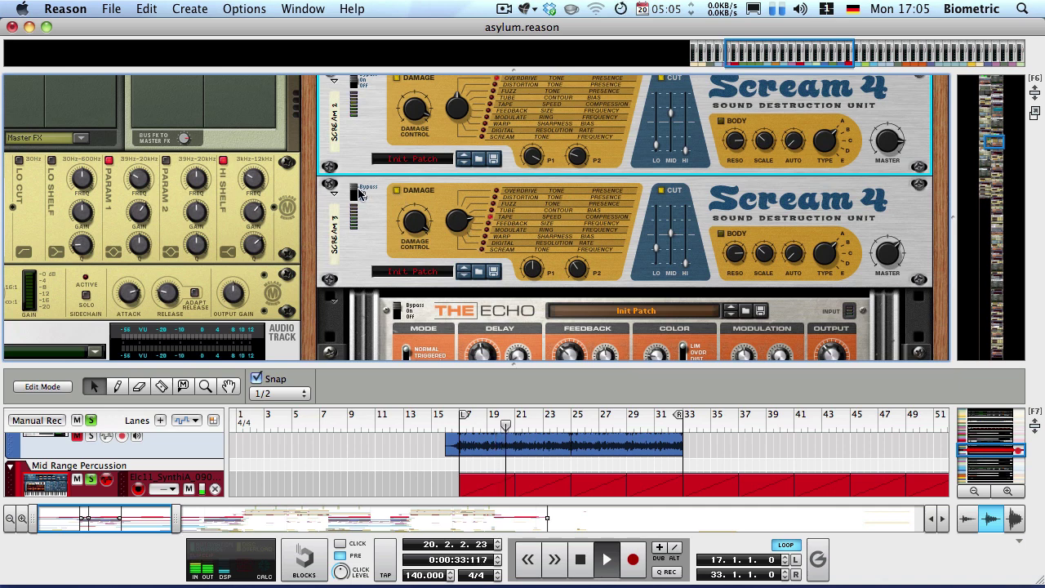
pyautogui.press('space')
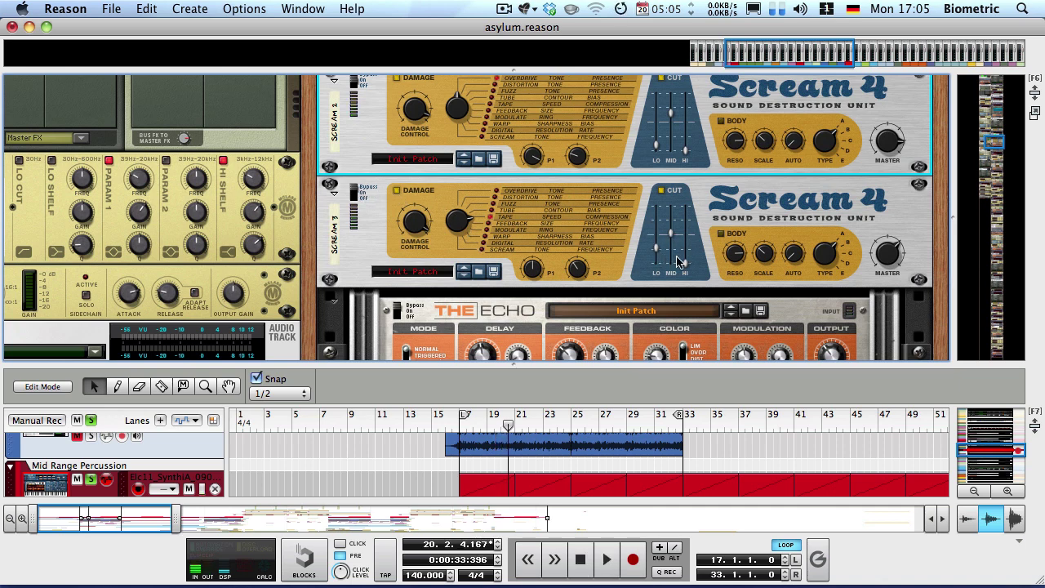
# Step: Select the second Scream 4 unit and play the loop again from bar 17
pyautogui.click(360, 193)
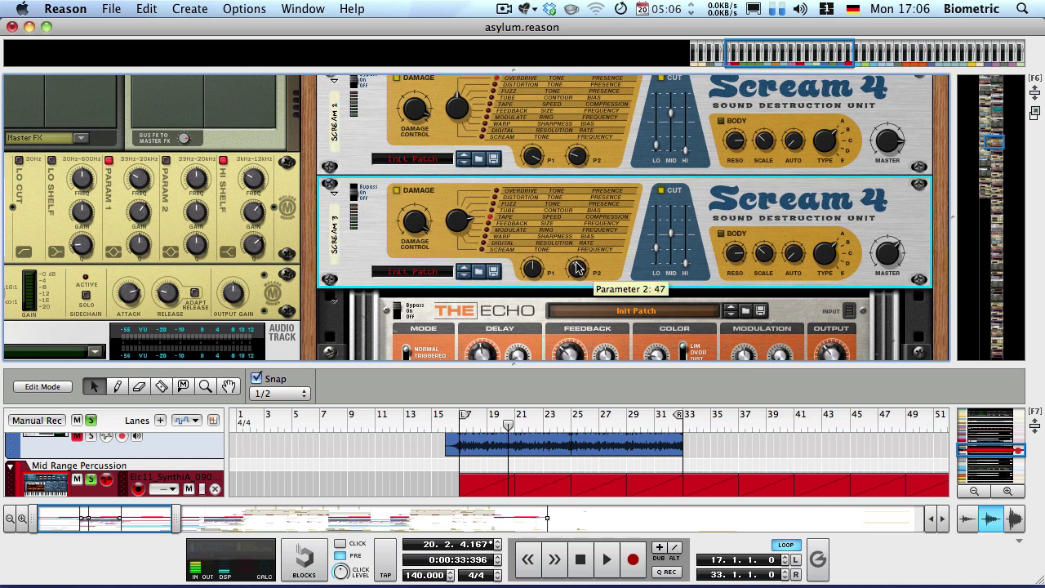
pyautogui.press('KP_0')
pyautogui.press('space')
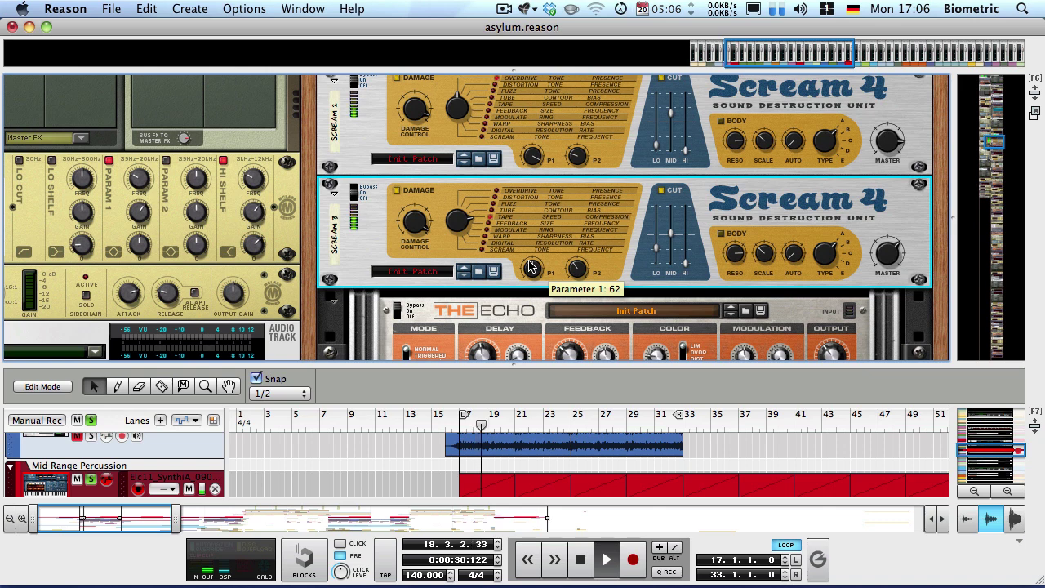
pyautogui.press('space')
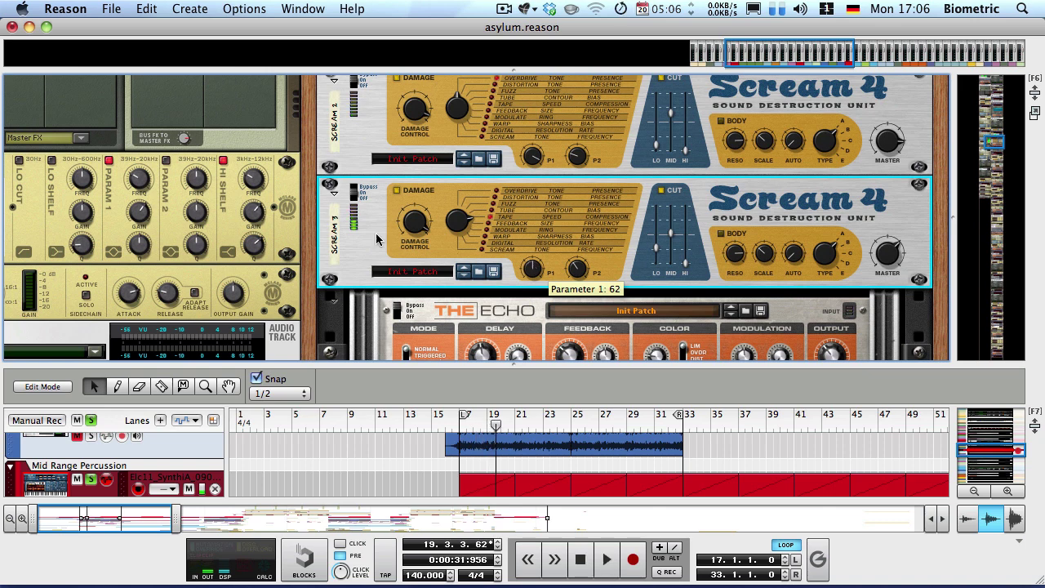
# Step: Select The Echo, check its 1/8 delay time and 48% feedback, and start playback
pyautogui.scroll(-3, 348, 236)
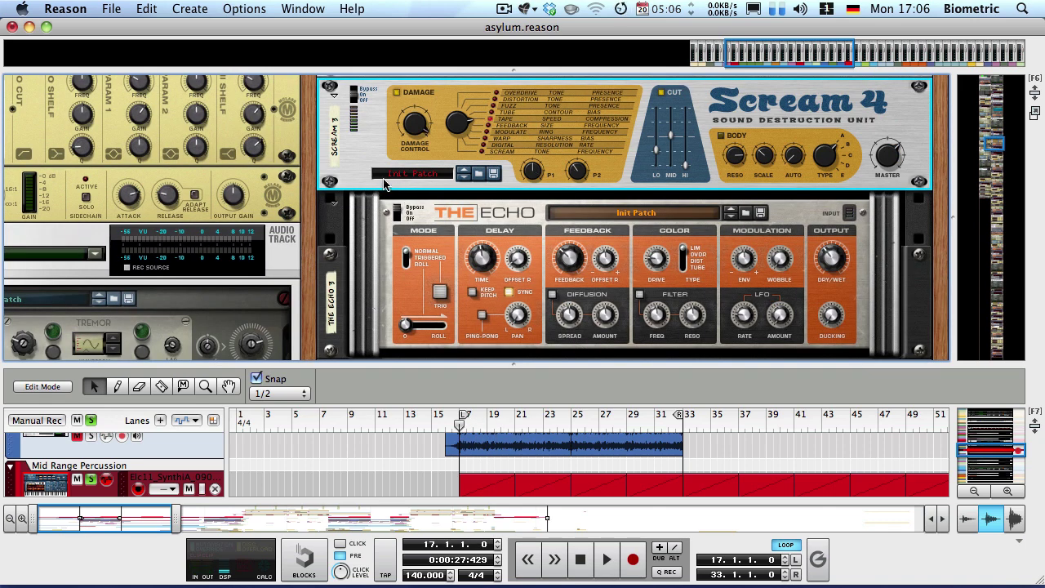
pyautogui.click(392, 206)
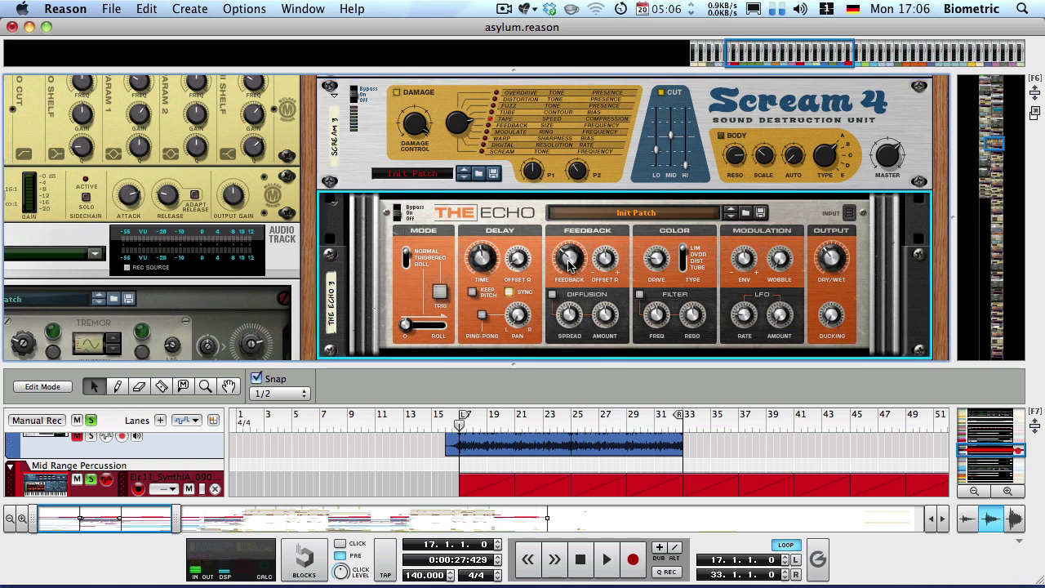
pyautogui.moveTo(570, 263)
pyautogui.moveTo(481, 262)
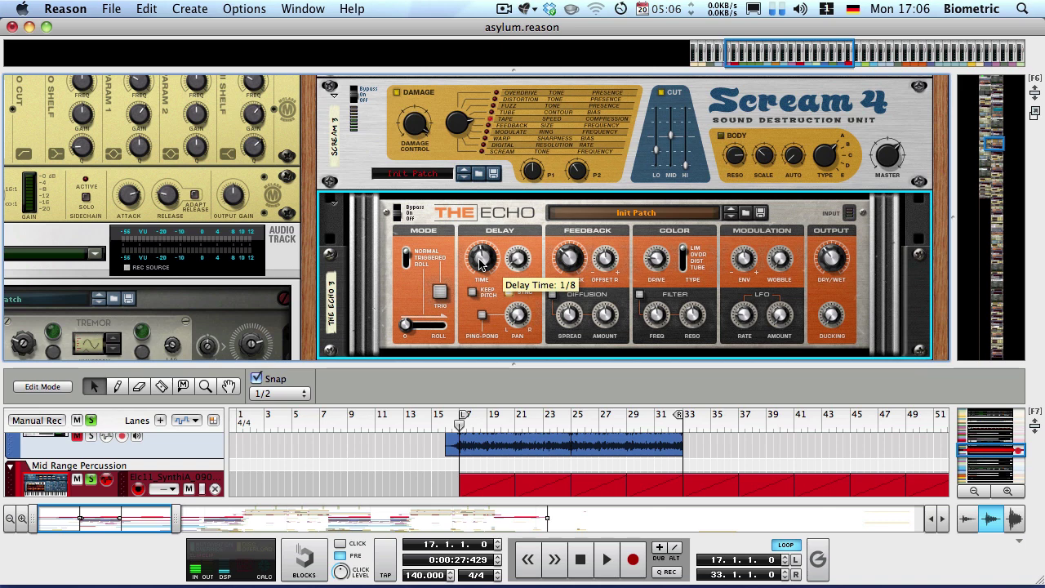
pyautogui.moveTo(523, 260)
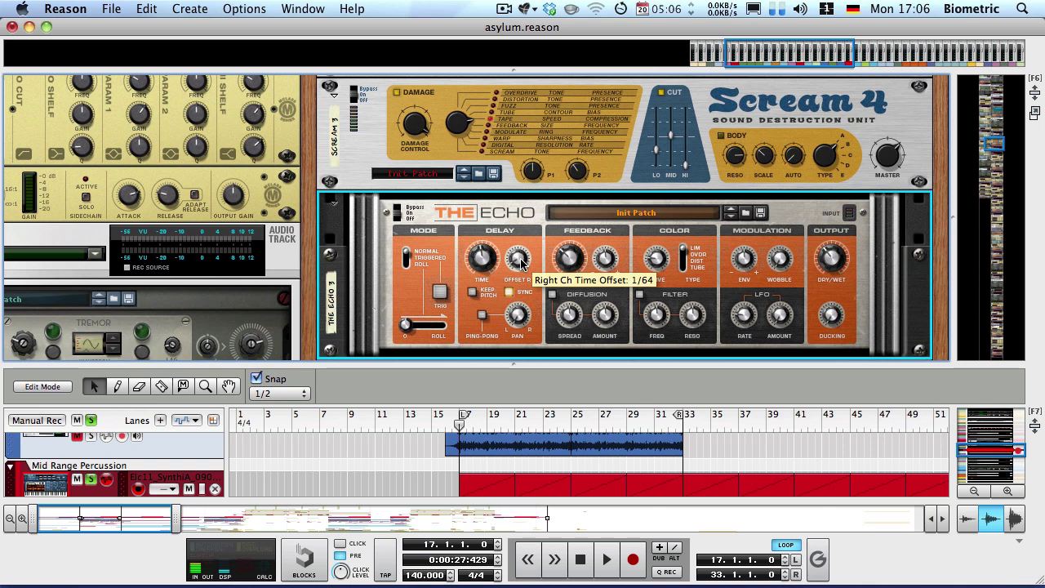
pyautogui.press('space')
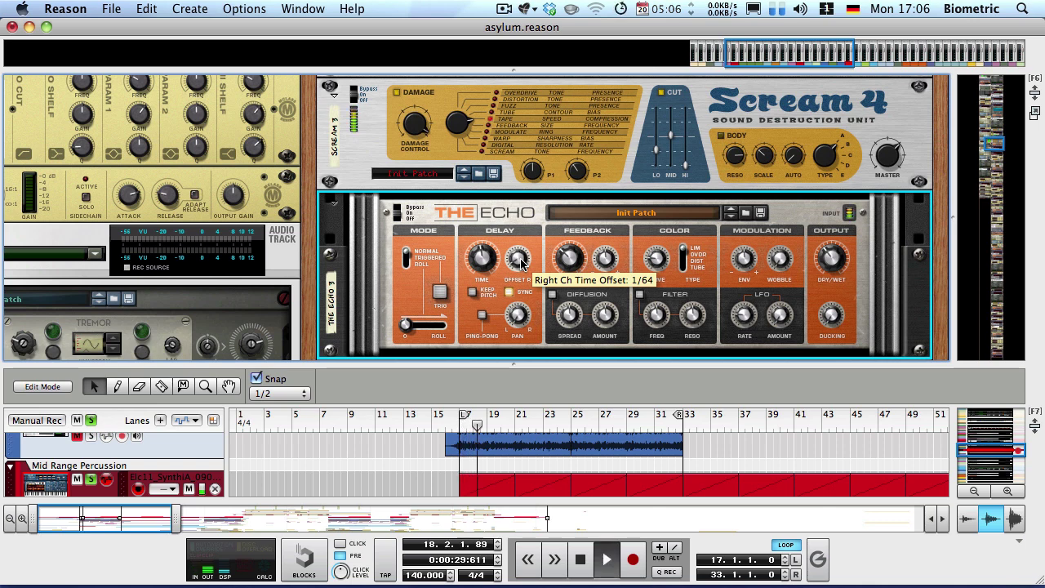
# Step: Switch on the RV7000 reverb and play to hear it
pyautogui.scroll(-3, 389, 267)
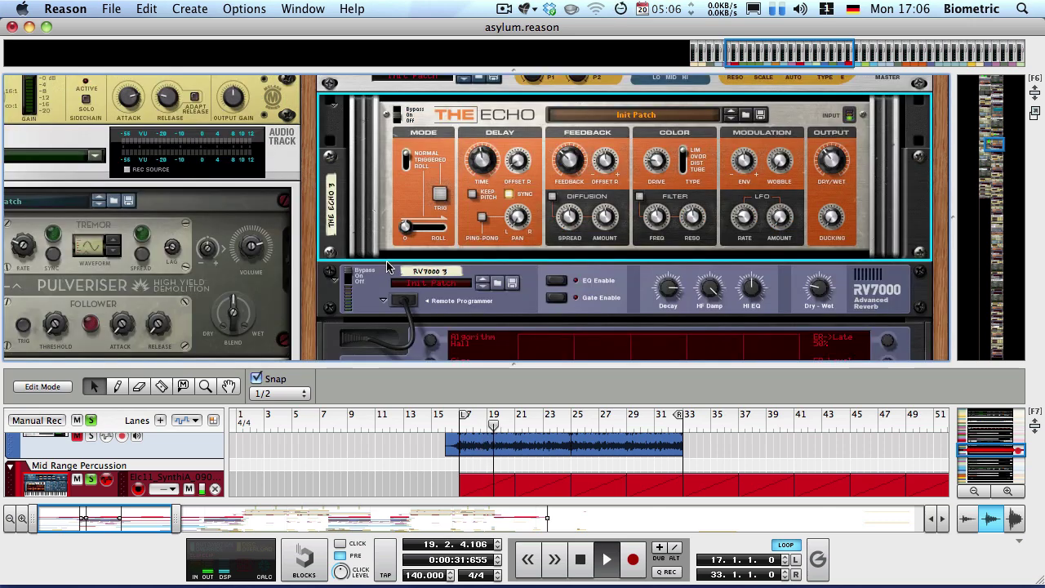
pyautogui.press('space')
pyautogui.click(348, 283)
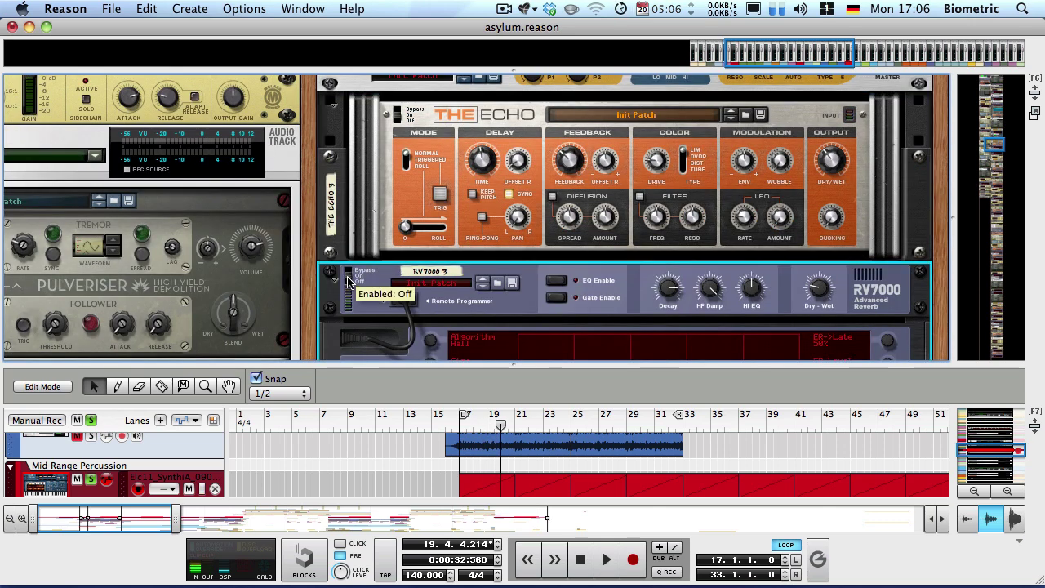
pyautogui.press('space')
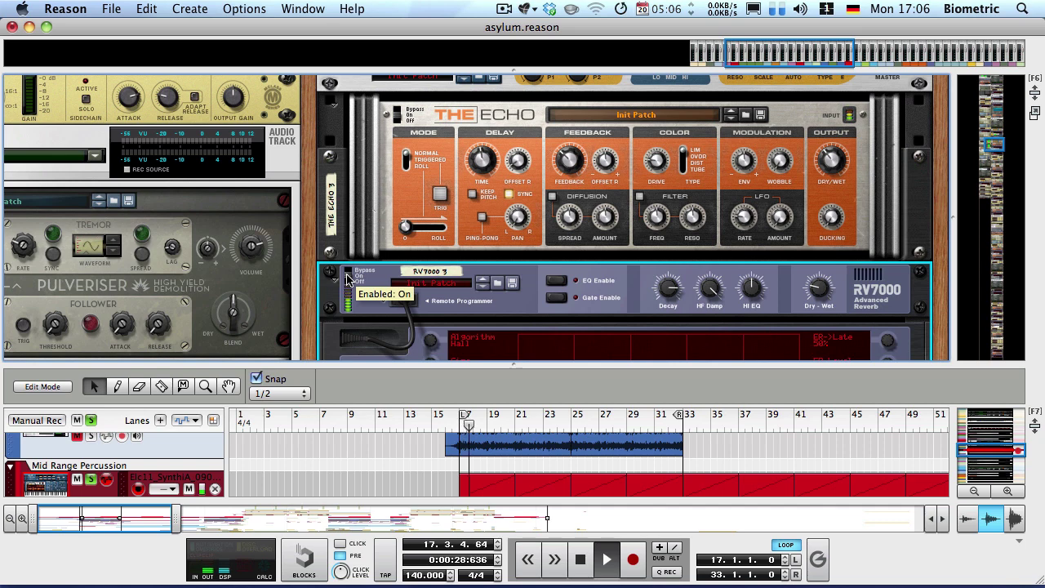
# Step: Unmute the Percussion track and restart playback from bar 17
pyautogui.scroll(3, 272, 357)
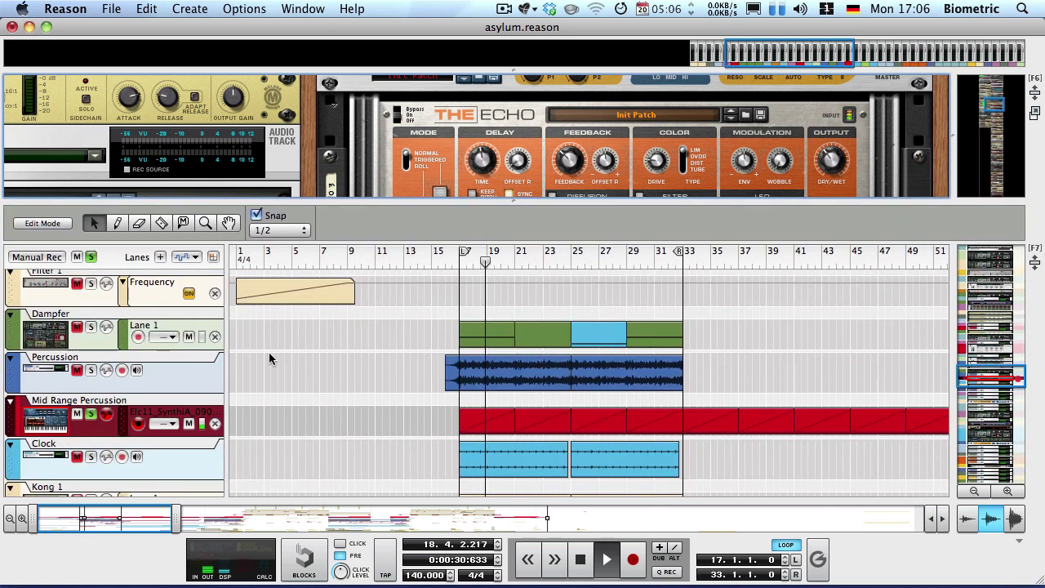
pyautogui.click(85, 369)
pyautogui.press('space')
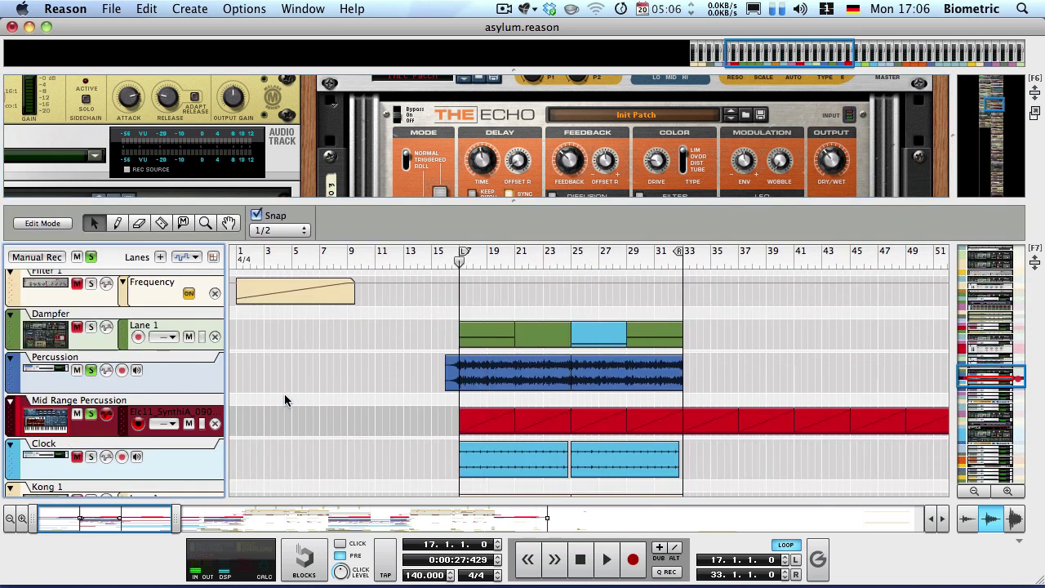
pyautogui.press('space')
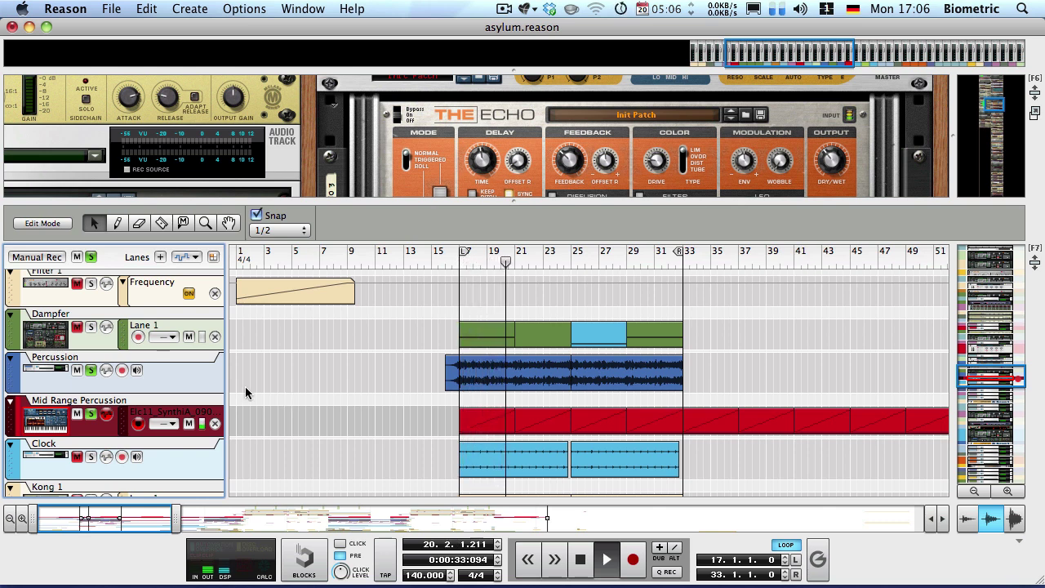
# Step: Stop playback, select the Clock track and disarm its recording
pyautogui.click(98, 373)
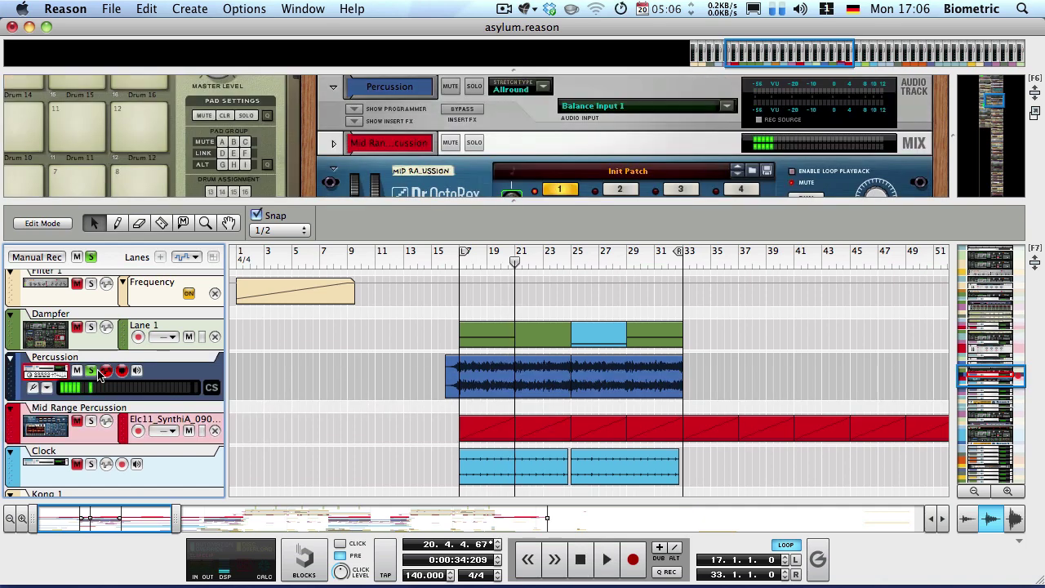
pyautogui.scroll(-3, 367, 395)
pyautogui.press('space')
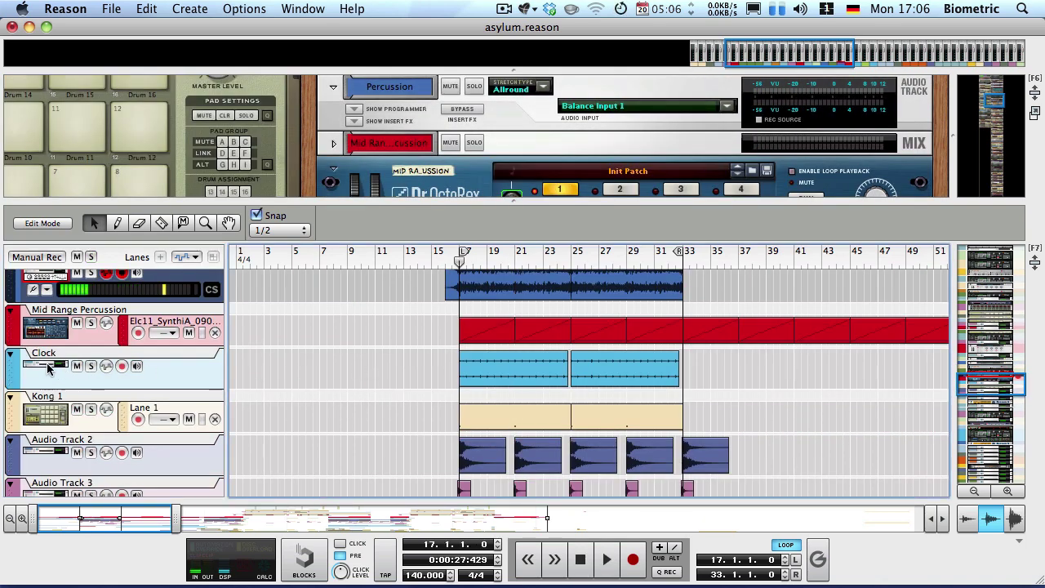
pyautogui.click(47, 369)
pyautogui.click(121, 360)
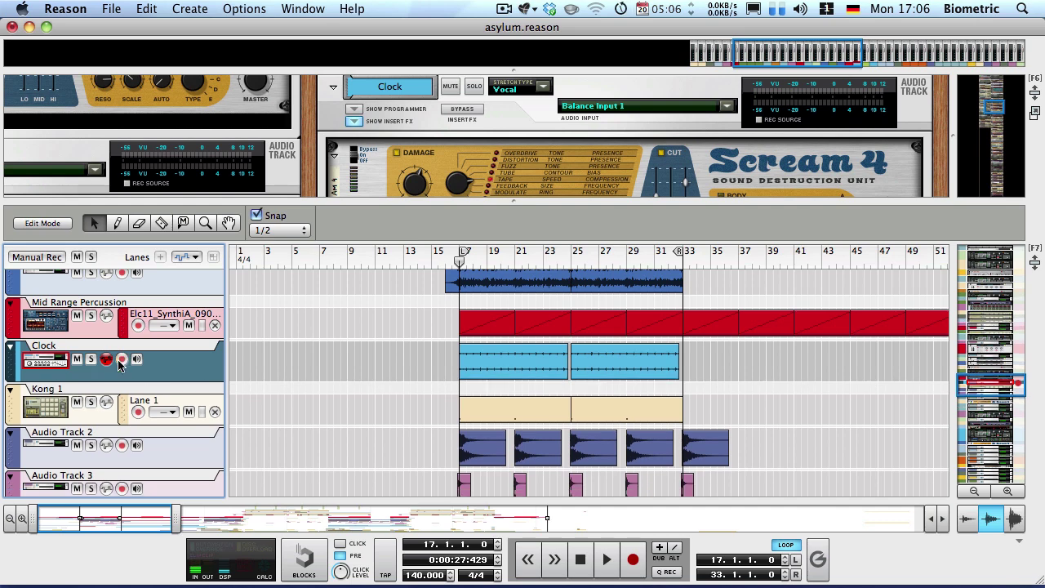
# Step: Enlarge the rack, select the DDL-1 delay and start playback
pyautogui.moveTo(470, 203); pyautogui.dragTo(467, 282)
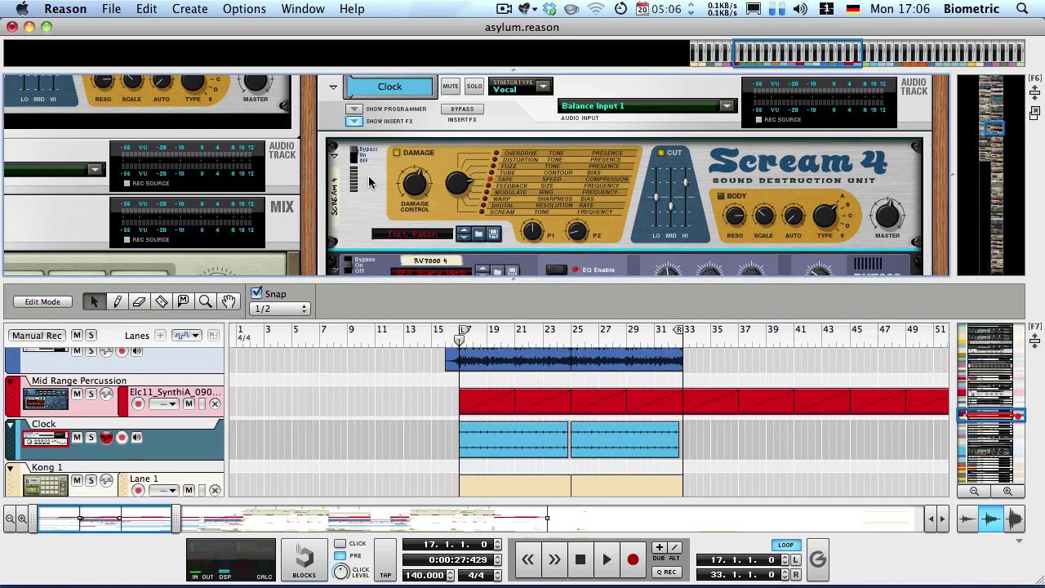
pyautogui.scroll(-3, 356, 155)
pyautogui.scroll(-3, 383, 213)
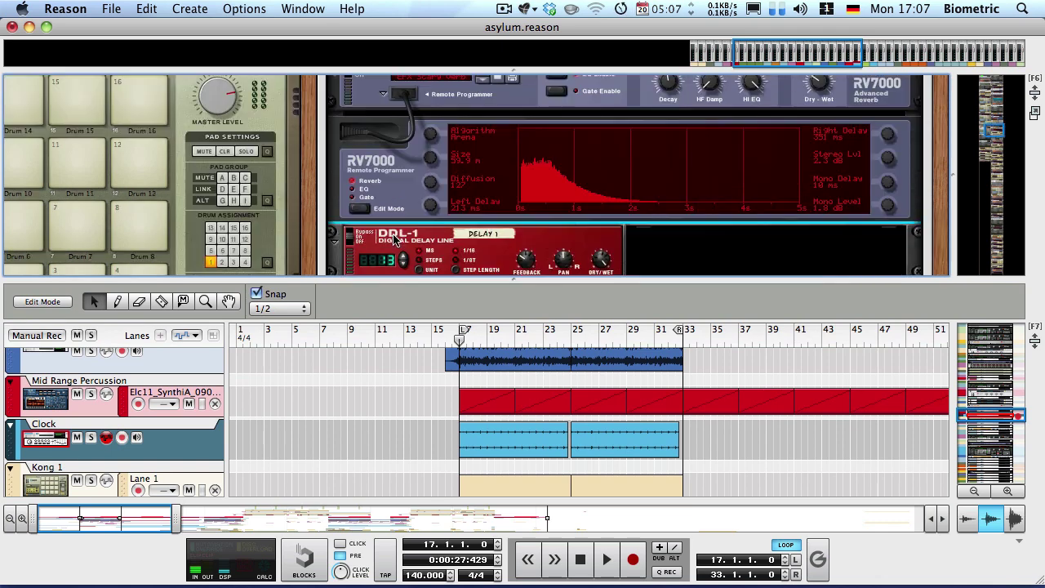
pyautogui.click(373, 237)
pyautogui.press('space')
# Step: Solo the Clock track and play the soloed tracks from bar 17
pyautogui.click(90, 437)
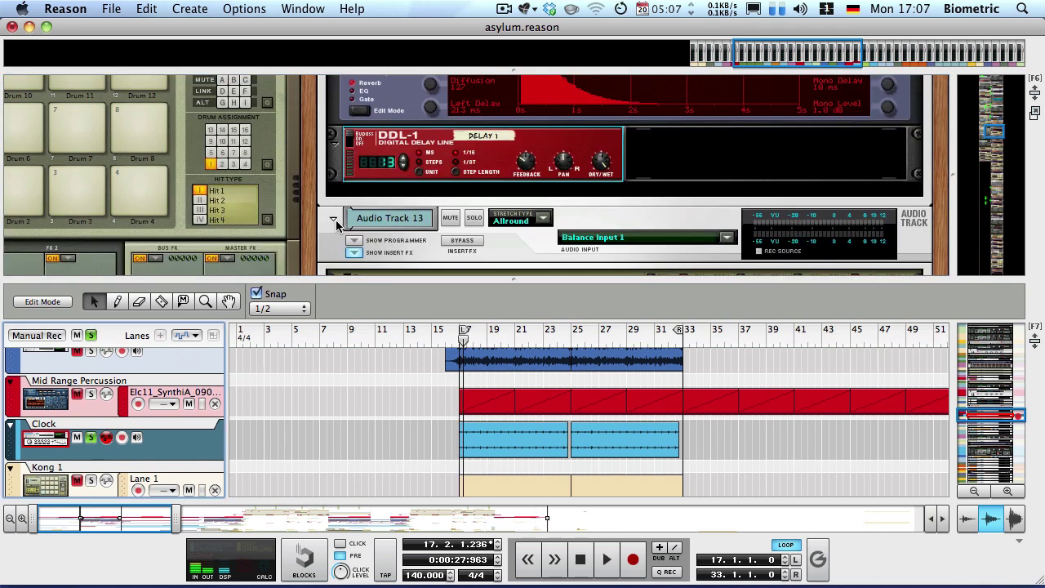
pyautogui.scroll(6, 338, 226)
pyautogui.press('space')
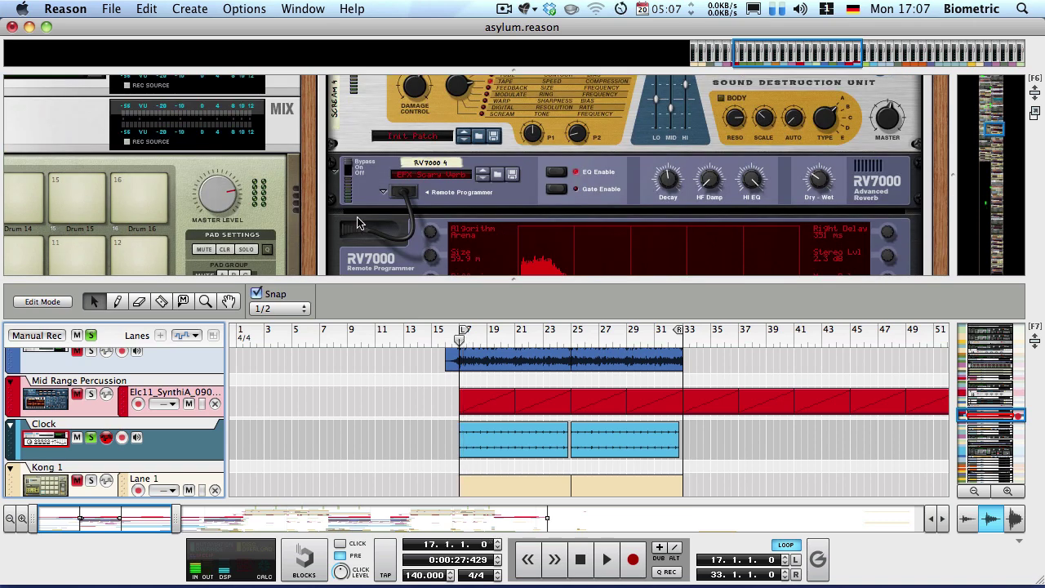
pyautogui.press('space')
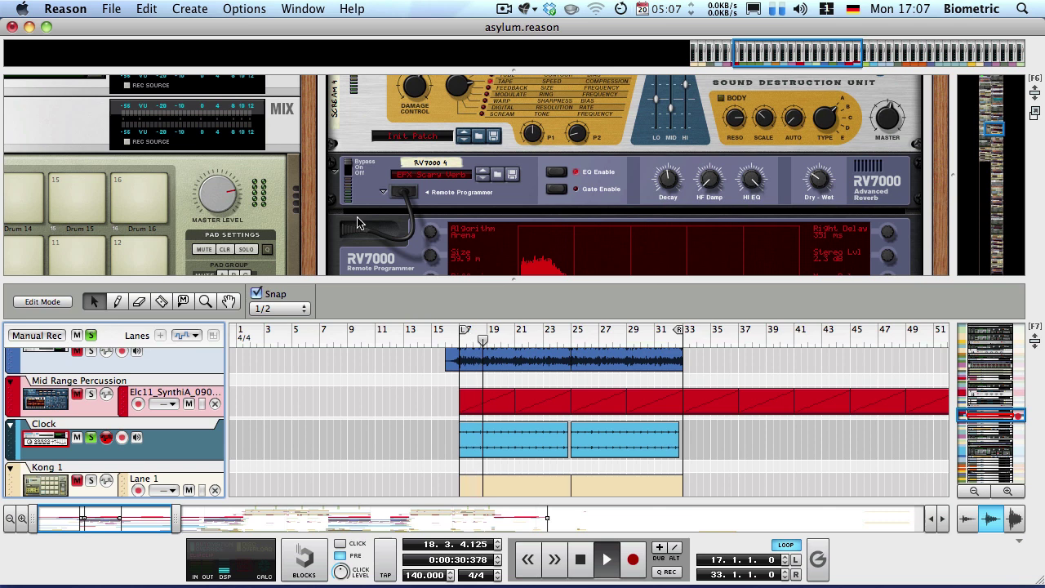
pyautogui.press('space')
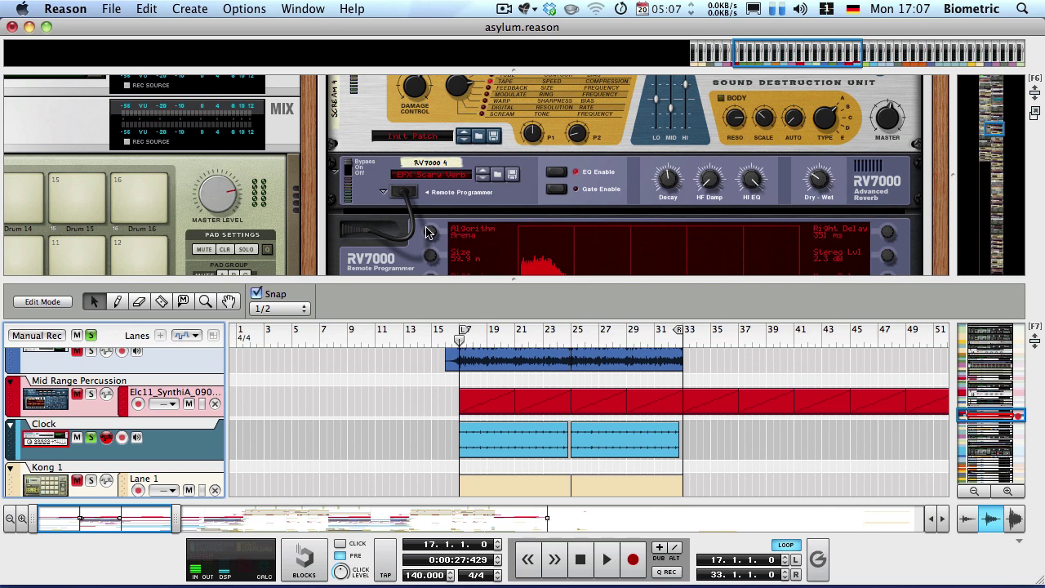
# Step: Play the loop from bar 17 and confirm the Clock track's Scream 4 distortion is on
pyautogui.press('space')
pyautogui.scroll(-3, 409, 214)
pyautogui.scroll(-5, 408, 214)
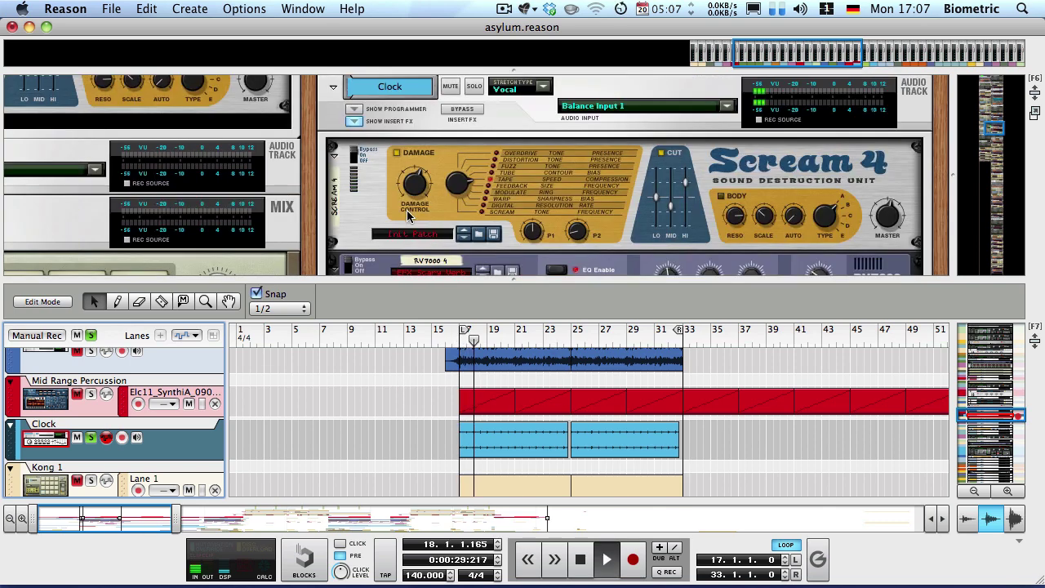
pyautogui.click(352, 159)
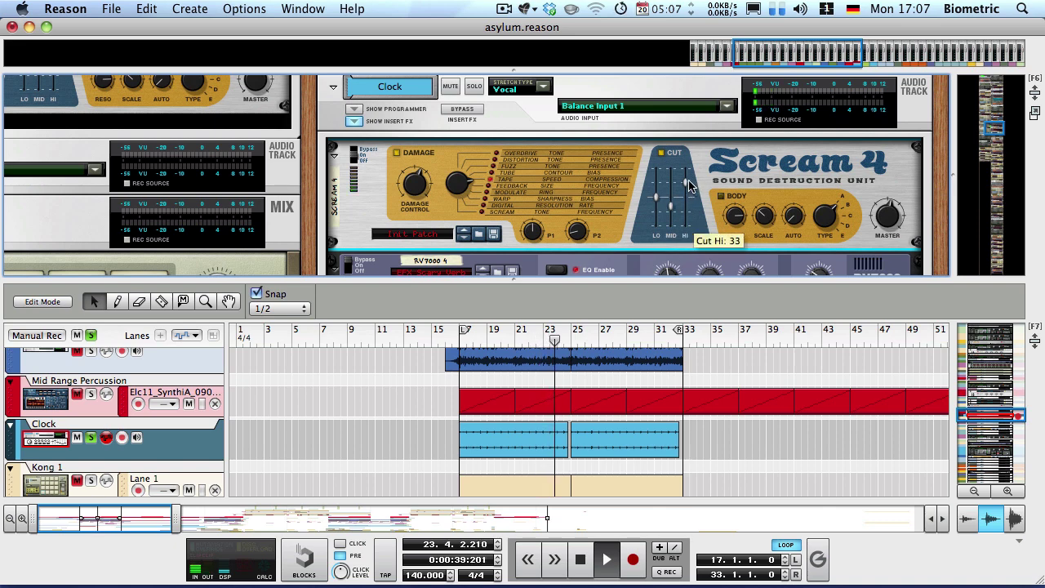
pyautogui.scroll(-3, 467, 211)
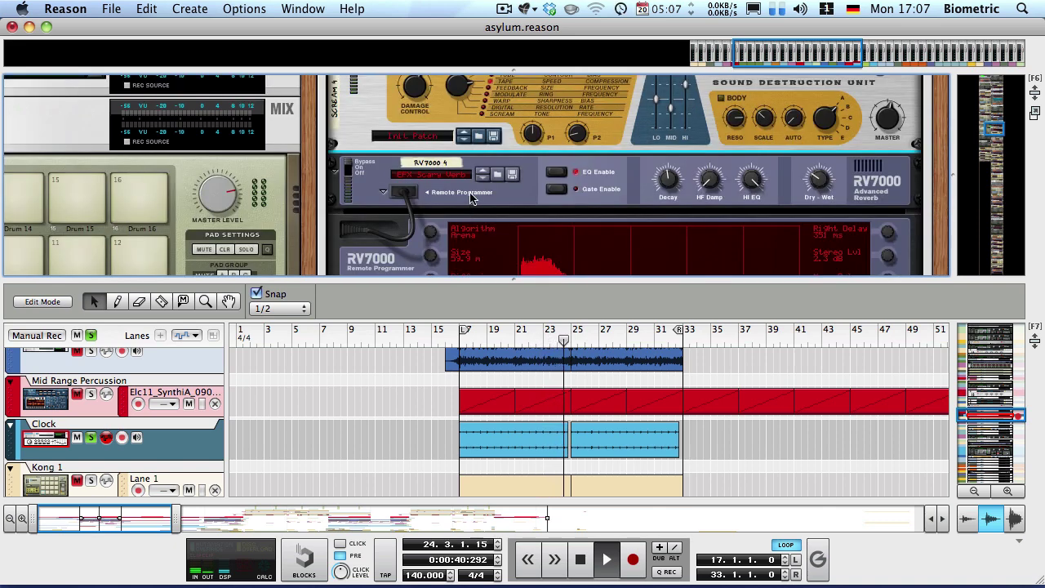
# Step: Switch on the RV7000 reverb and the DDL-1 delay
pyautogui.click(346, 167)
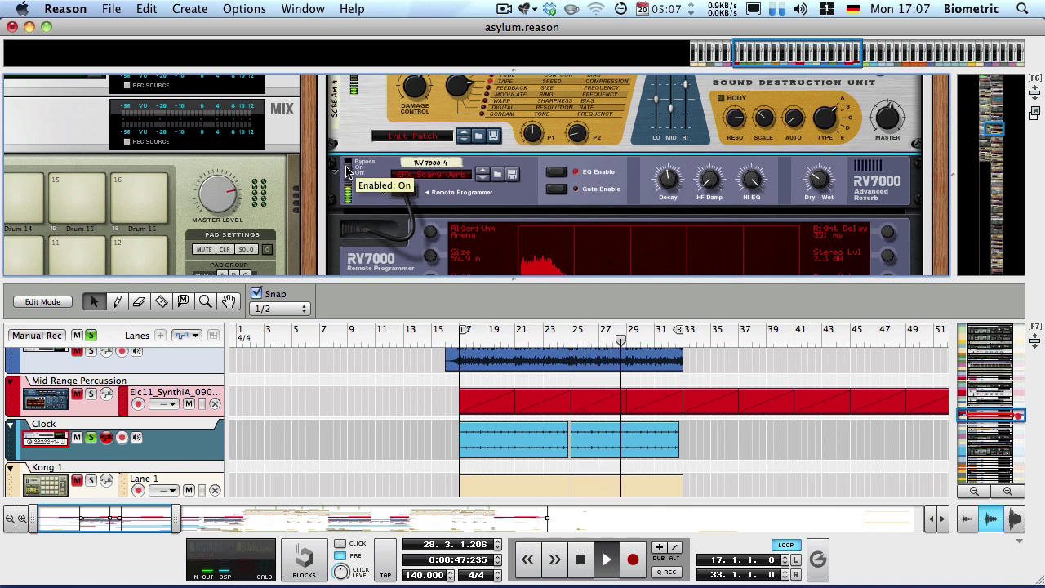
pyautogui.scroll(-5, 351, 168)
pyautogui.scroll(4, 359, 170)
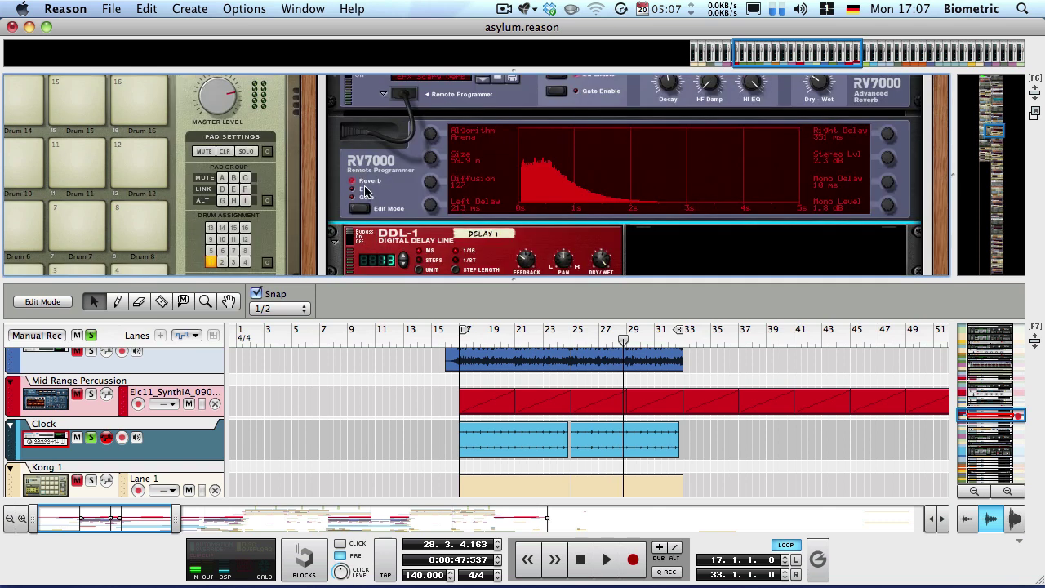
pyautogui.click(350, 243)
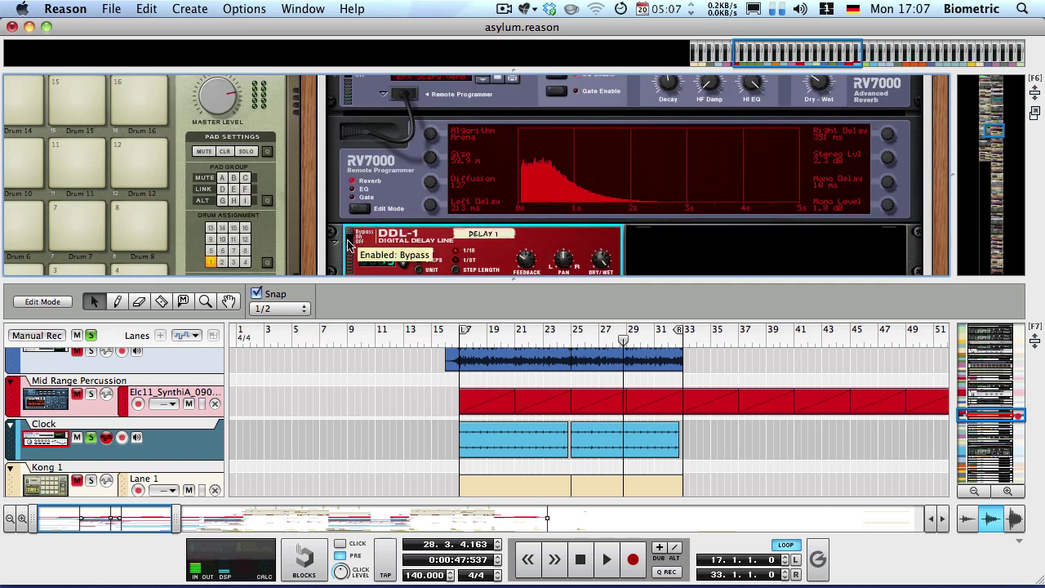
# Step: Replay from bar 17, comparing the sound with the DDL-1 delay bypassed and back on
pyautogui.press('space')
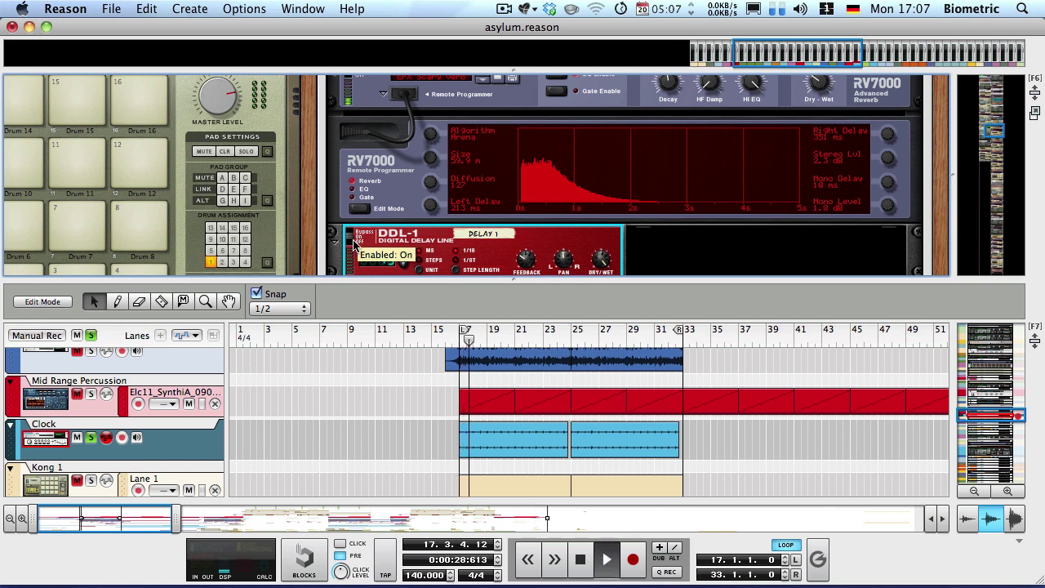
pyautogui.click(350, 241)
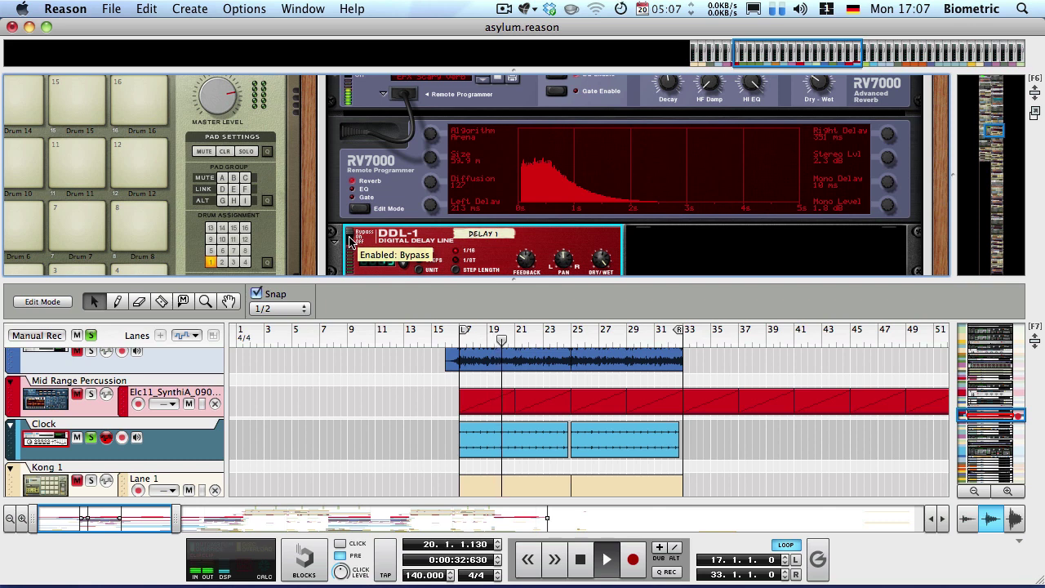
pyautogui.click(351, 242)
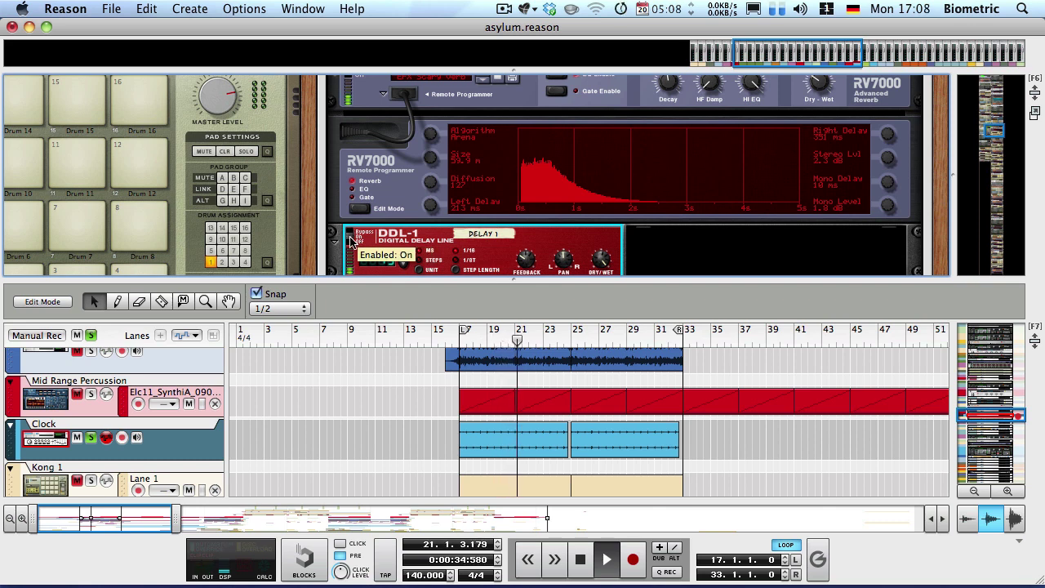
# Step: Flip and enlarge the rack, trace the RV7000 cable to the Clock inserts and back, then return to the front
pyautogui.press('Tab')
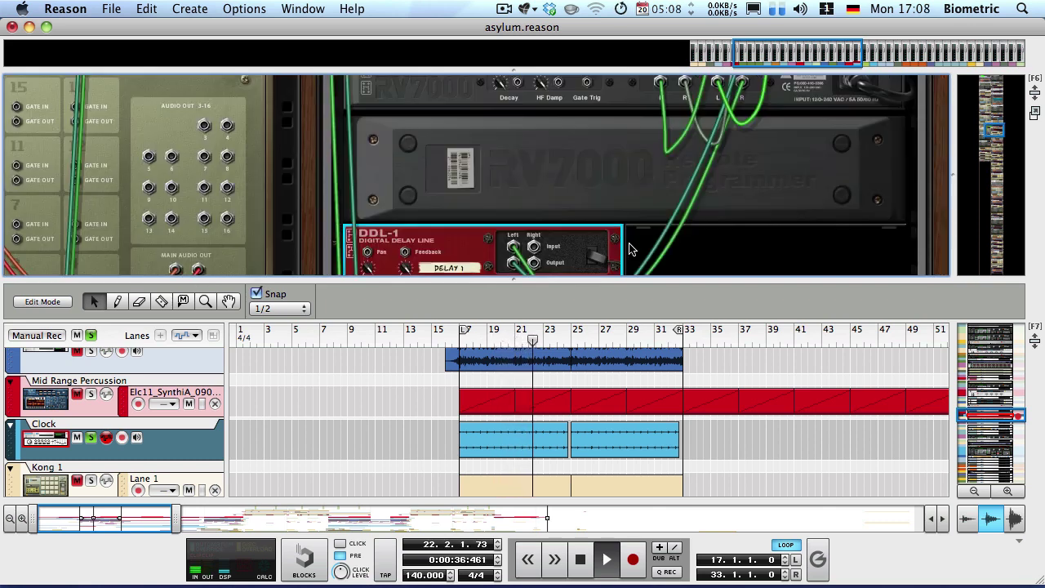
pyautogui.moveTo(555, 283); pyautogui.dragTo(564, 338)
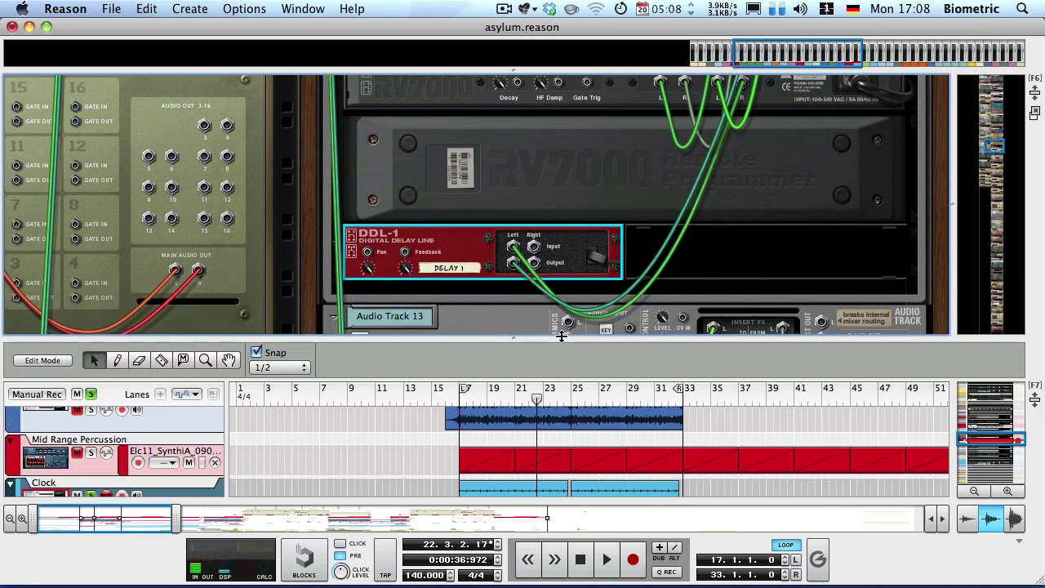
pyautogui.scroll(5, 605, 293)
pyautogui.scroll(-3, 649, 263)
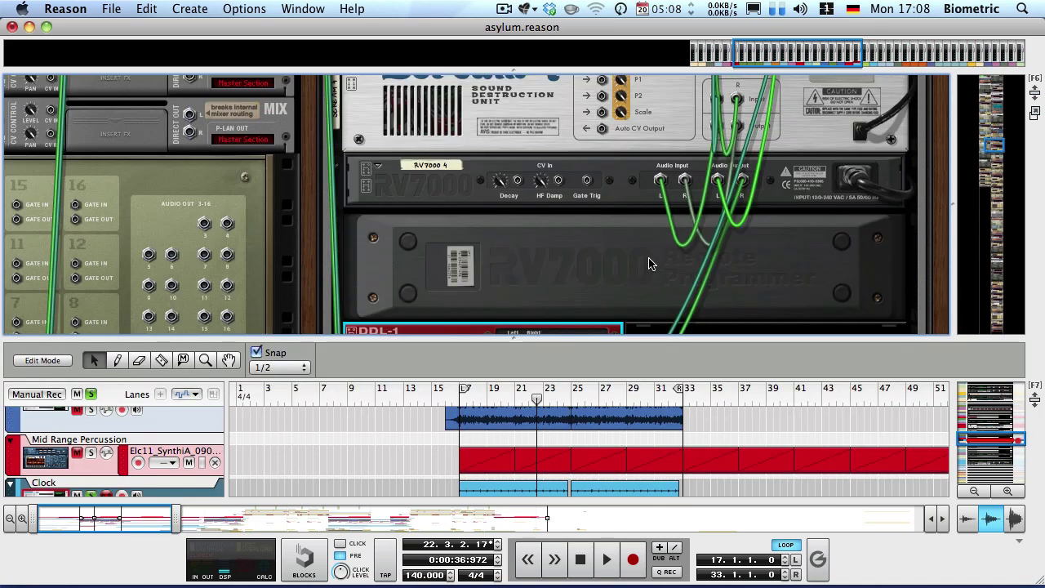
pyautogui.doubleClick(716, 182)
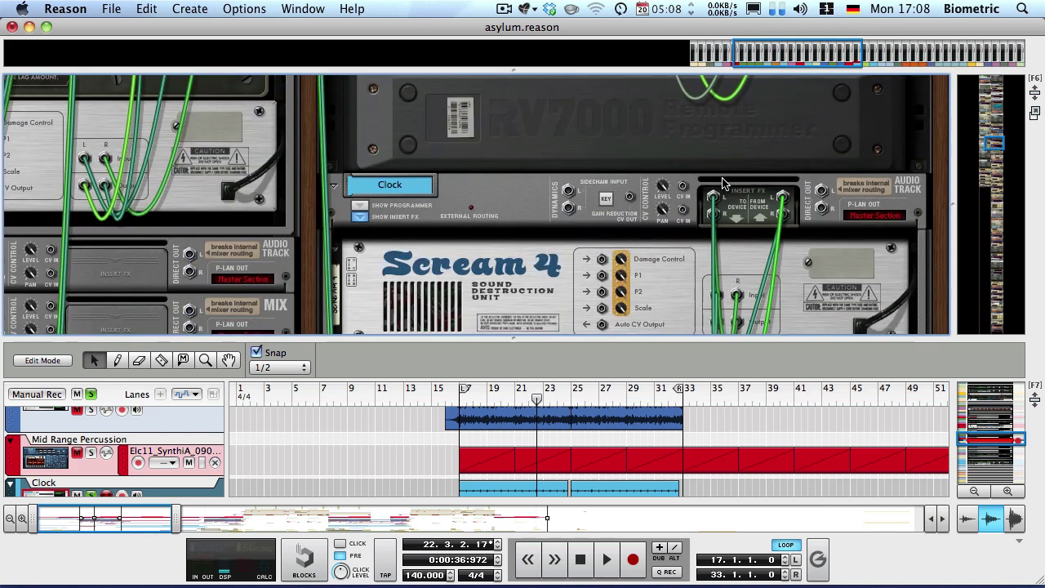
pyautogui.doubleClick(781, 197)
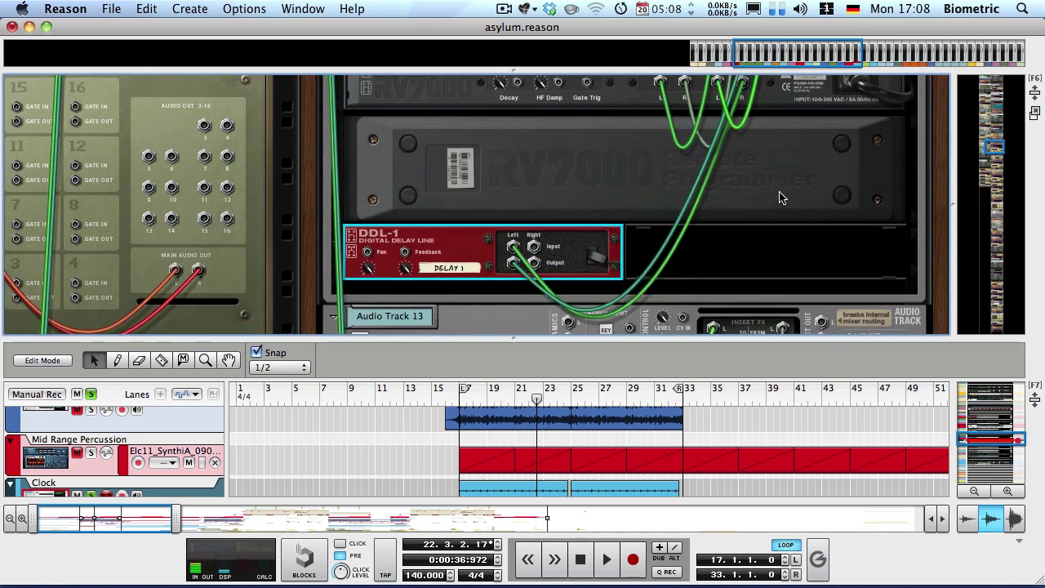
pyautogui.scroll(-3, 549, 223)
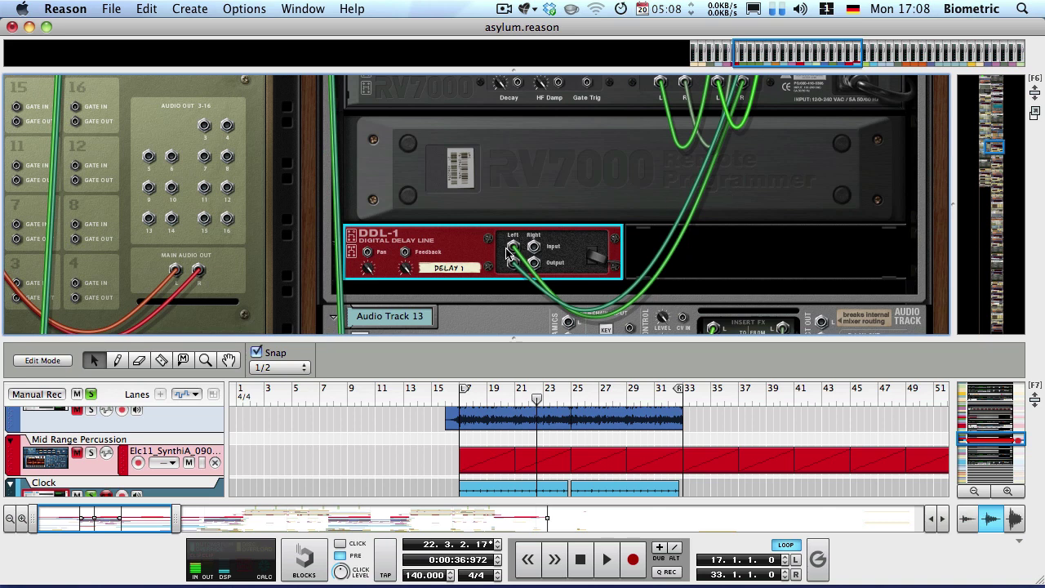
pyautogui.press('Tab')
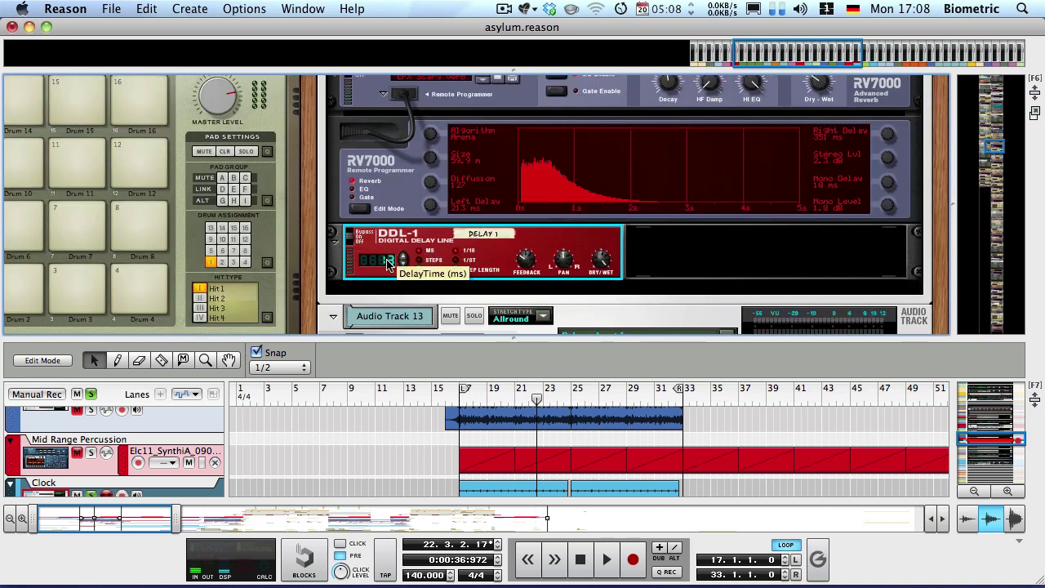
# Step: Adjust the DDL-1 delay time and set dry/wet to 127, then play from bar 17
pyautogui.press('space')
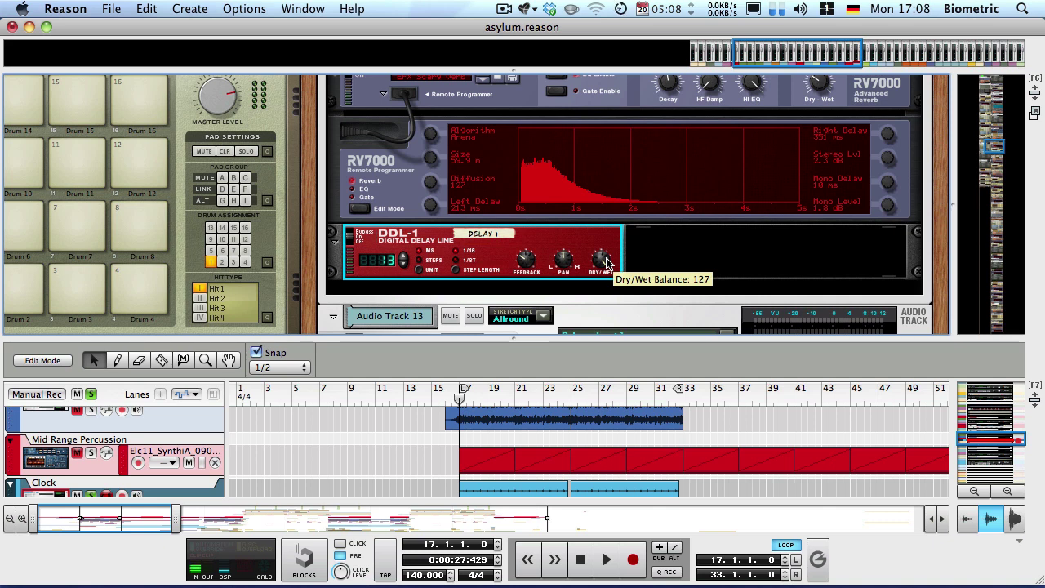
pyautogui.press('space')
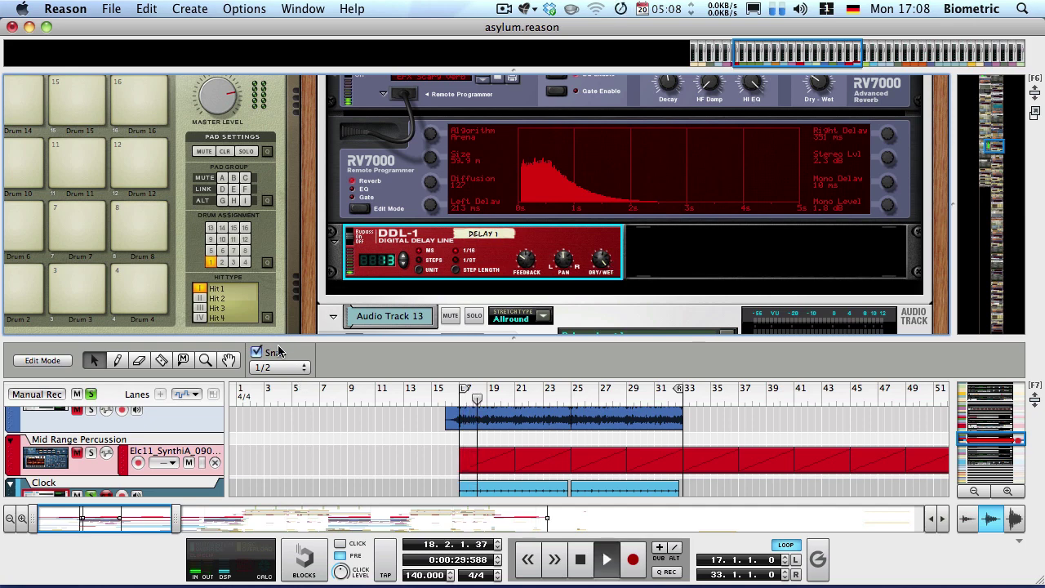
# Step: Shrink the rack, solo the Percussion track with Clock, listen, then stop playback
pyautogui.moveTo(240, 335); pyautogui.dragTo(201, 159)
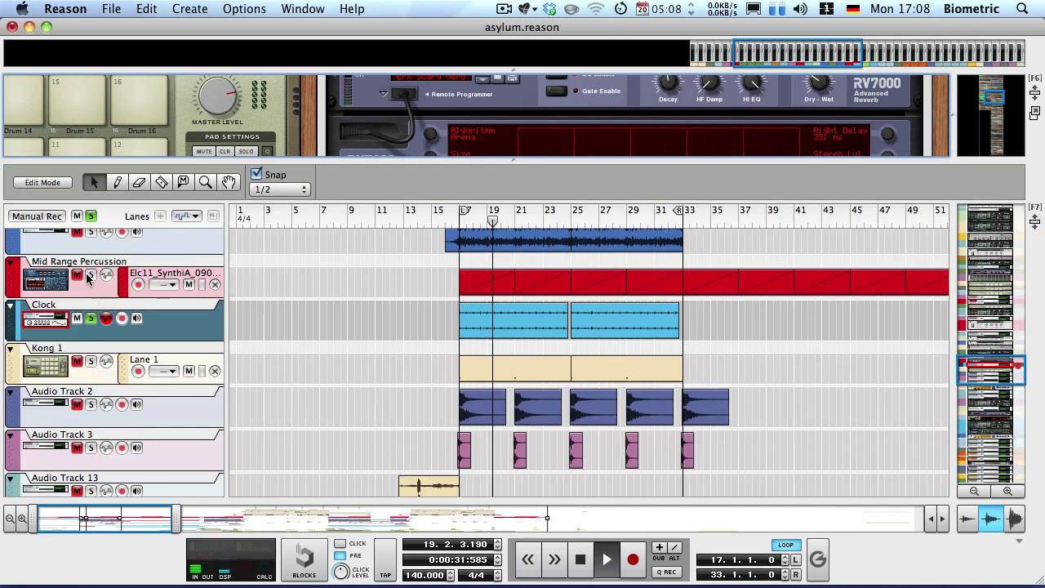
pyautogui.scroll(3, 81, 329)
pyautogui.click(90, 329)
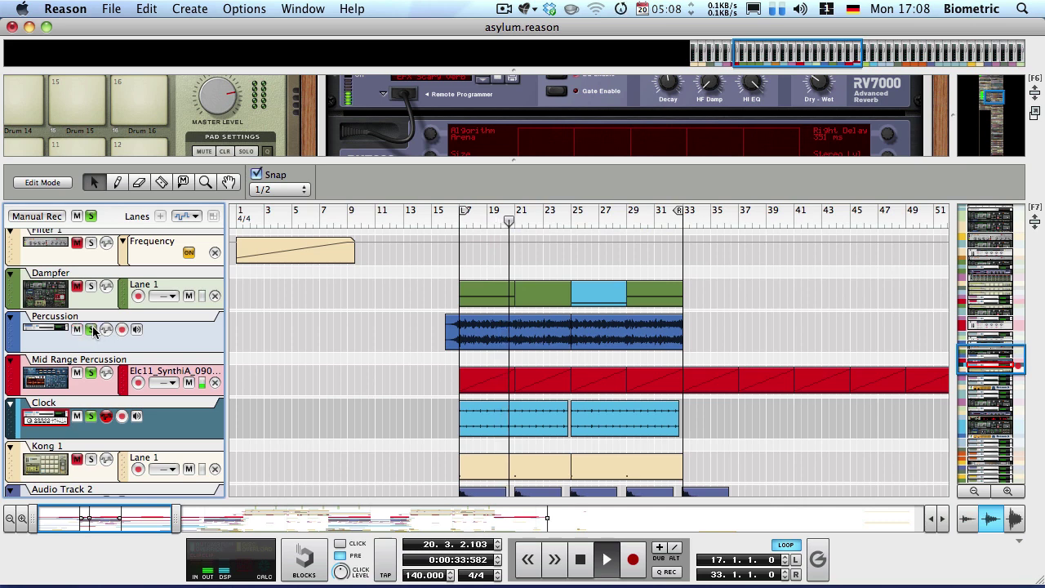
pyautogui.scroll(-2, 343, 348)
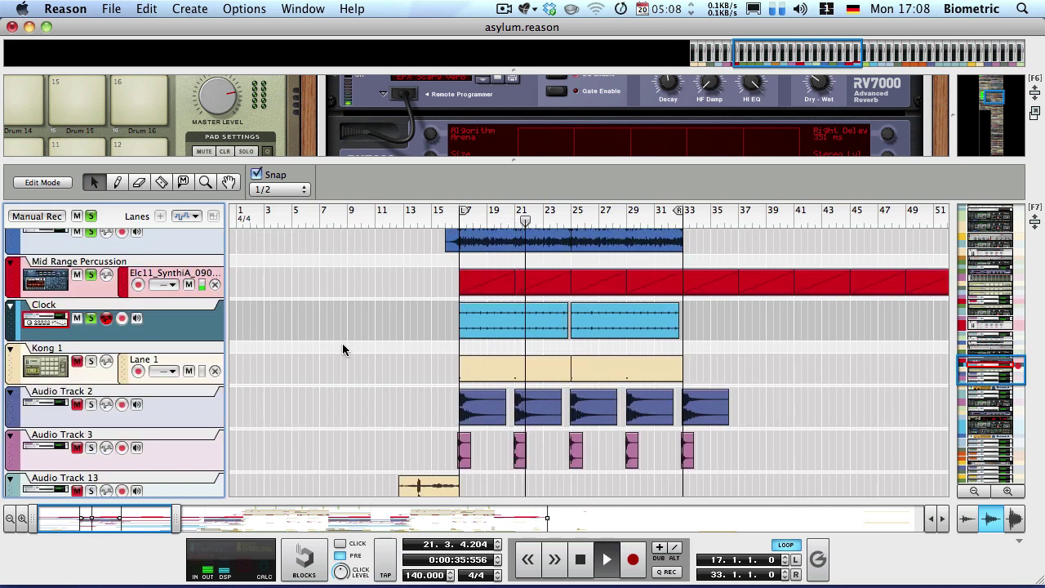
pyautogui.scroll(2, 307, 324)
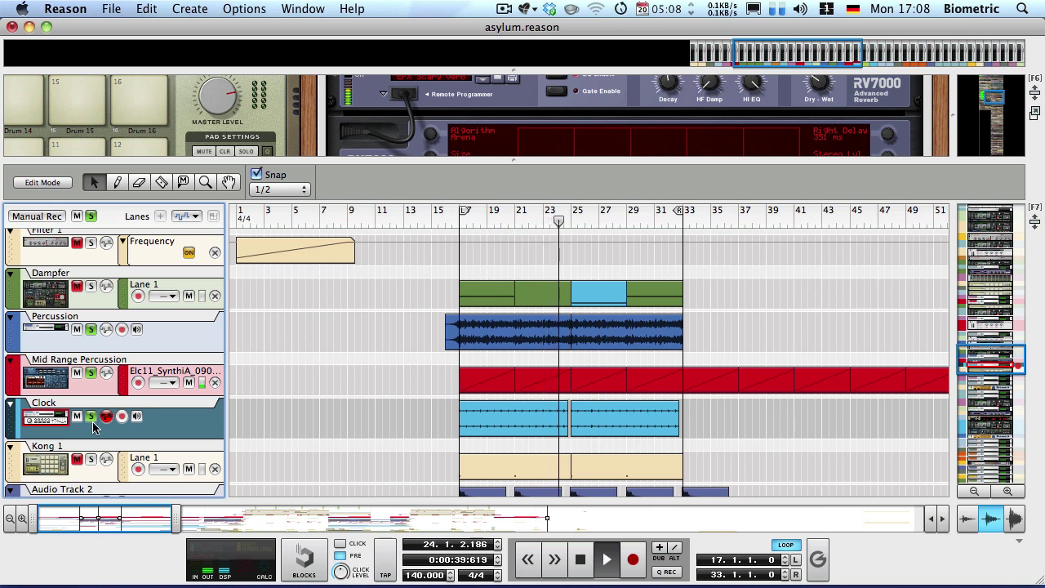
pyautogui.press('space')
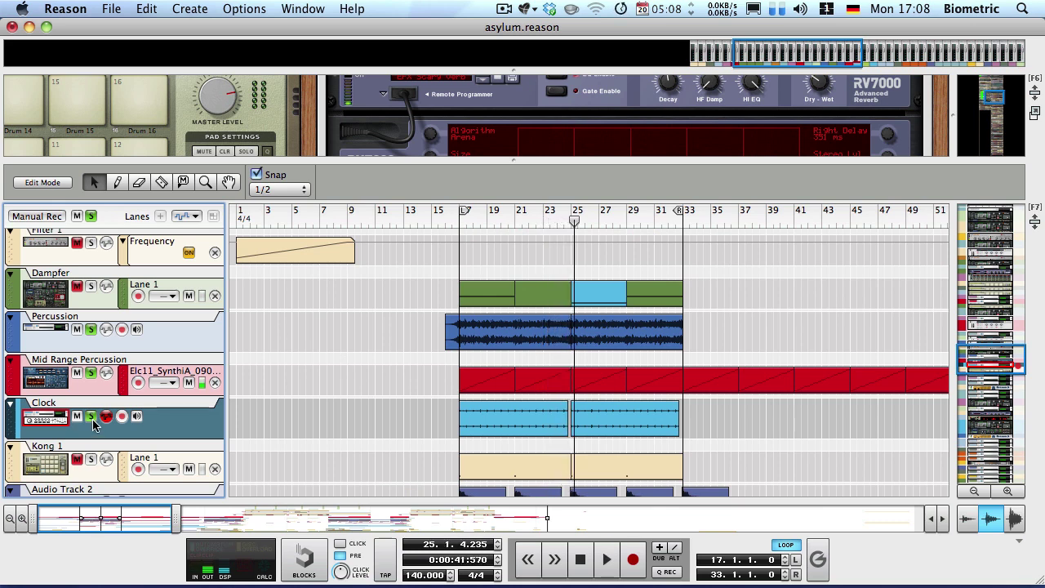
# Step: Unsolo Percussion, return to bar 17, solo Audio Track 2 and play it briefly
pyautogui.click(90, 330)
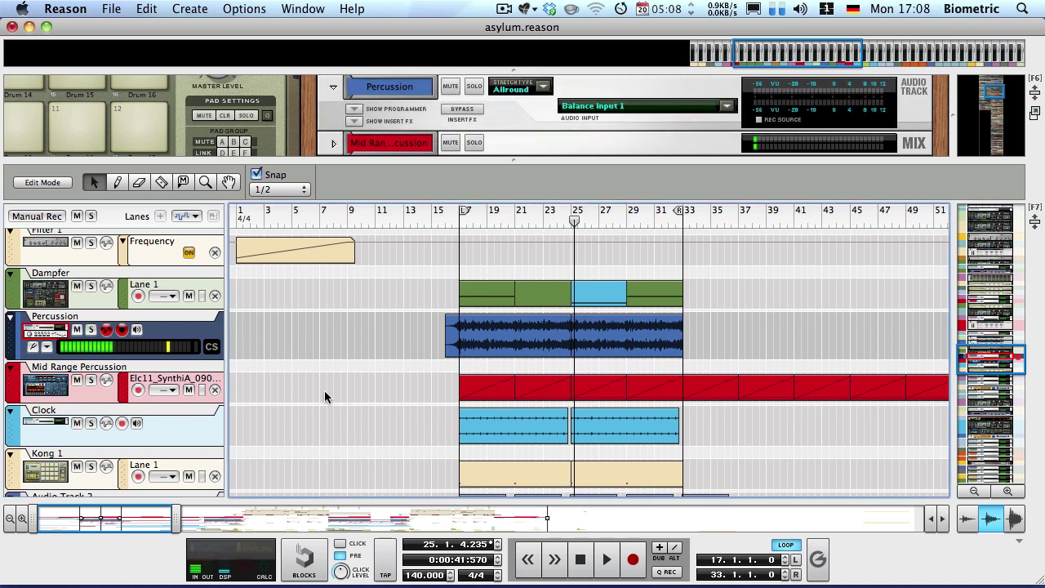
pyautogui.scroll(-2, 324, 390)
pyautogui.press('KP_1')
pyautogui.click(107, 412)
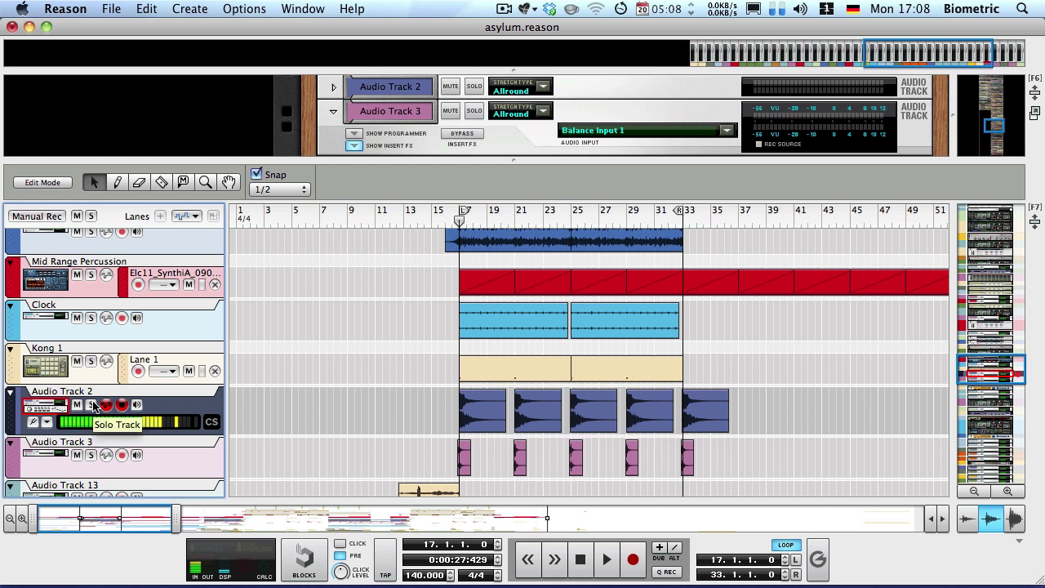
pyautogui.click(91, 405)
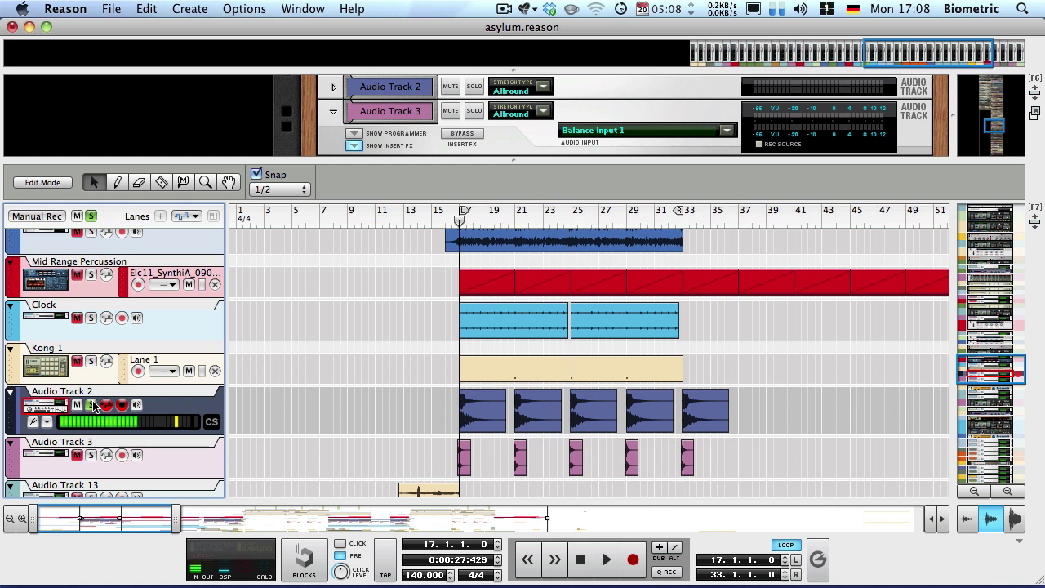
pyautogui.press('space')
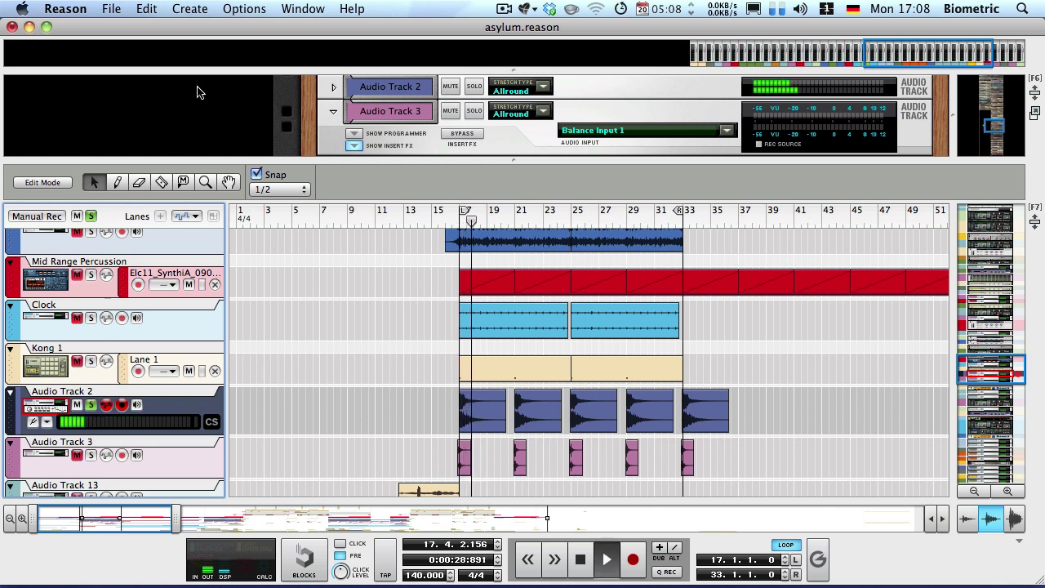
pyautogui.press('space')
# Step: Show Audio Track 2's device, collapse its empty insert-effects strip, then fold the rack away
pyautogui.scroll(-2, 447, 130)
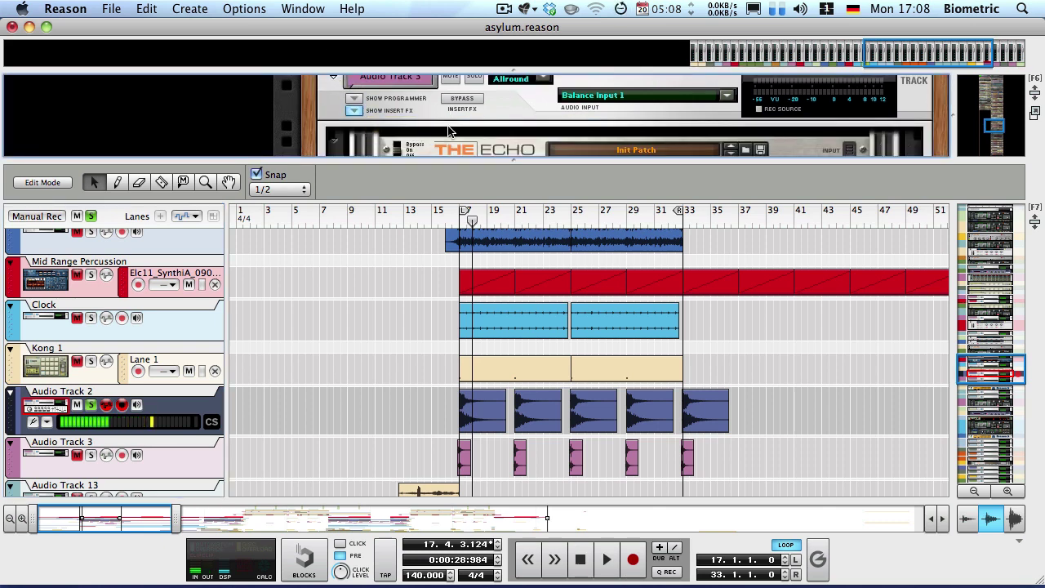
pyautogui.scroll(-3, 441, 135)
pyautogui.scroll(3, 460, 156)
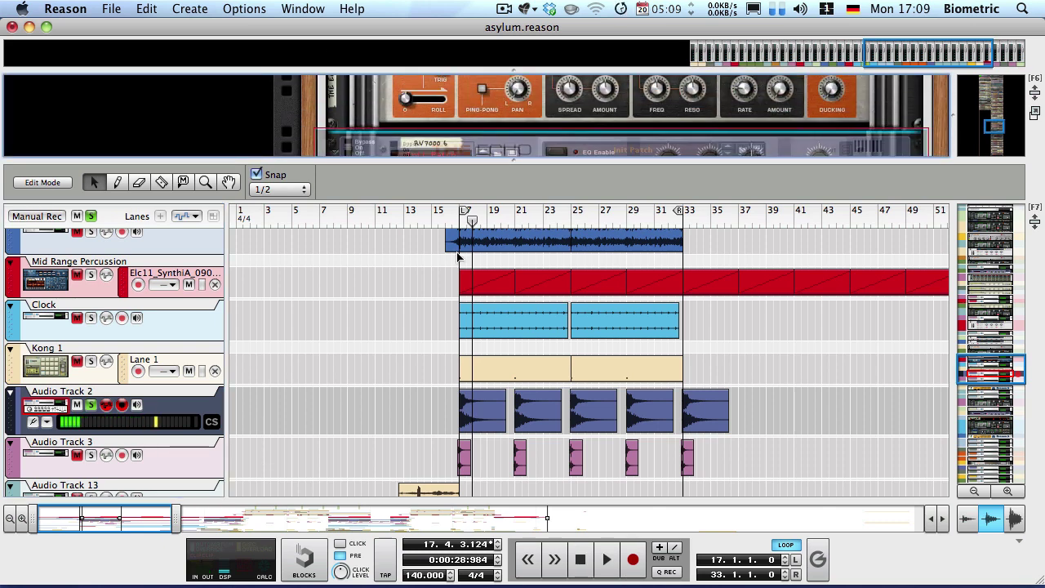
pyautogui.click(59, 410)
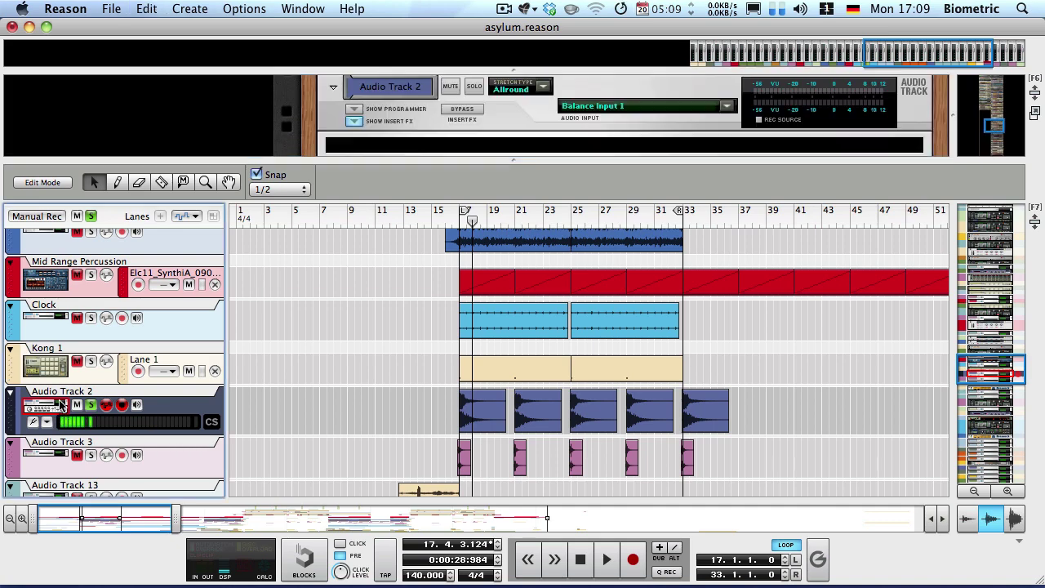
pyautogui.moveTo(509, 164); pyautogui.dragTo(509, 272)
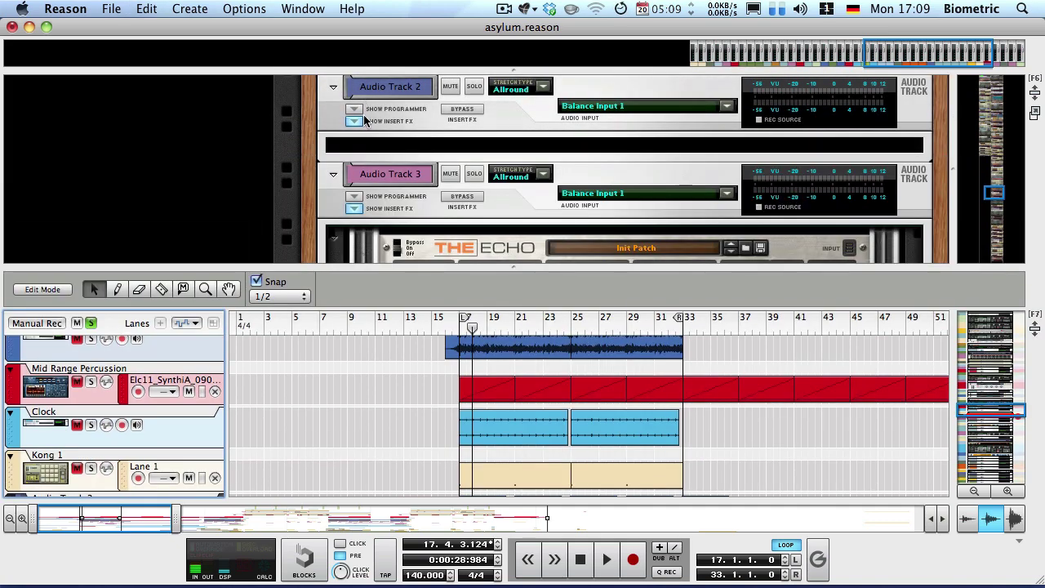
pyautogui.click(355, 121)
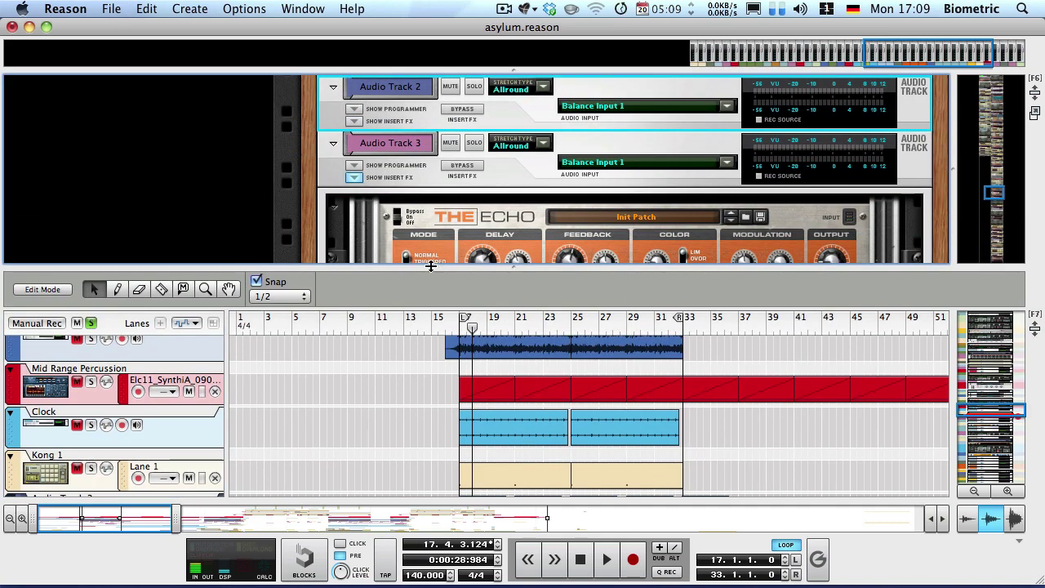
pyautogui.moveTo(430, 265); pyautogui.dragTo(430, 74)
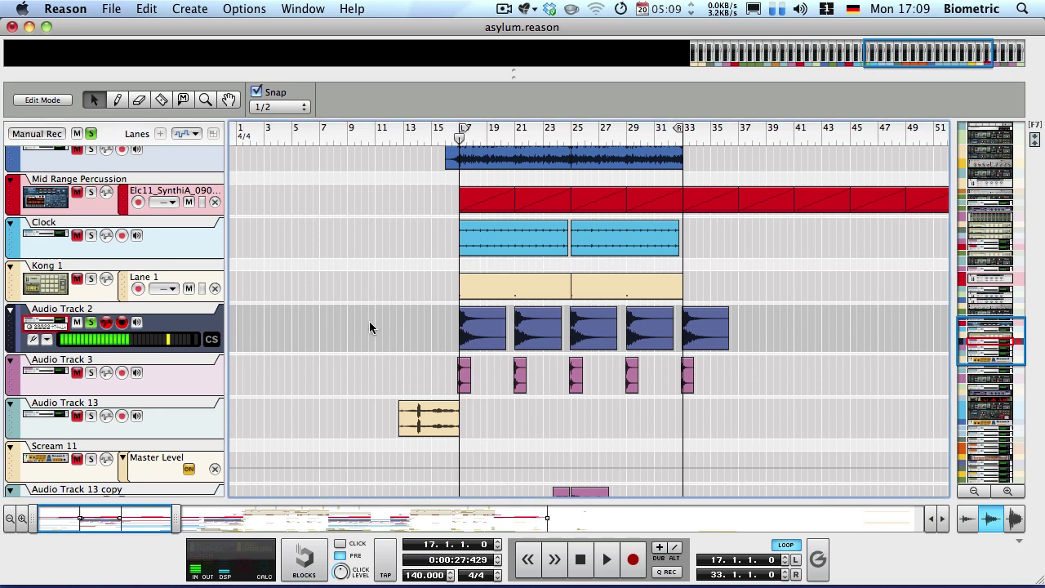
# Step: Play the arrangement with Percussion, Mid Range Percussion and Clock soloed from bar 17
pyautogui.press('space')
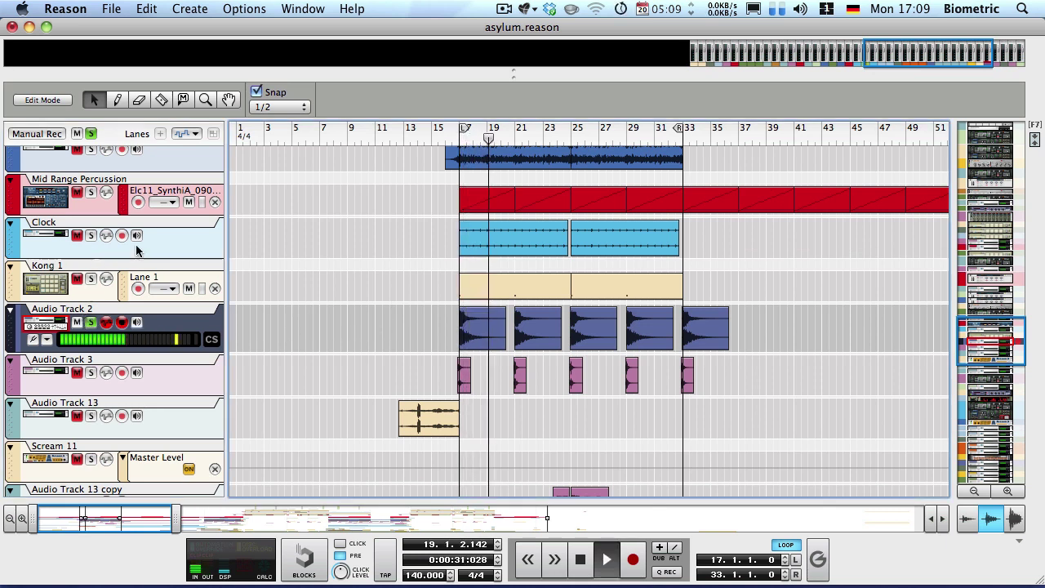
pyautogui.scroll(3, 331, 305)
pyautogui.click(91, 332)
pyautogui.click(90, 290)
pyautogui.click(90, 246)
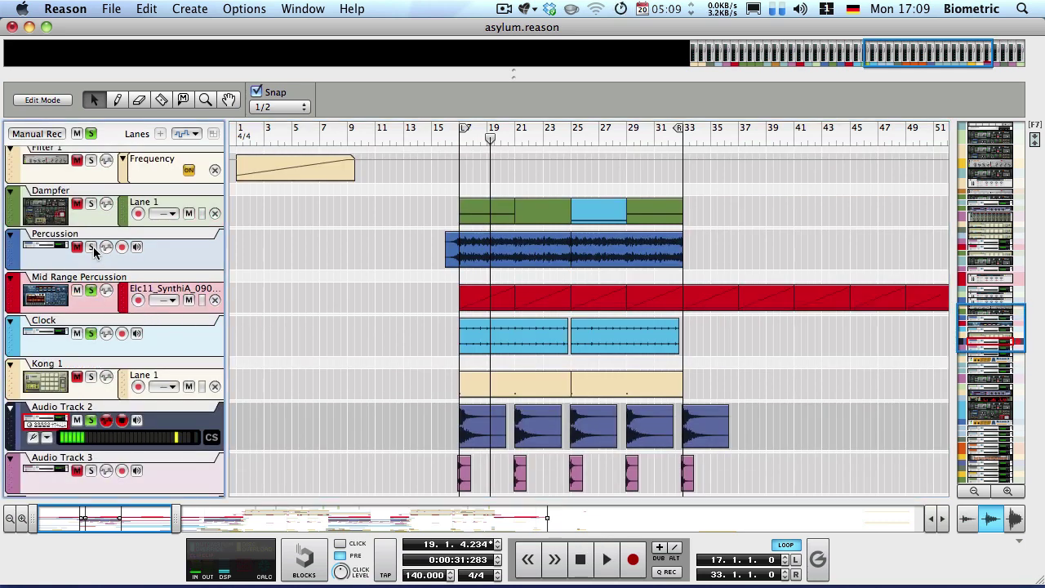
pyautogui.press('space')
pyautogui.press('space')
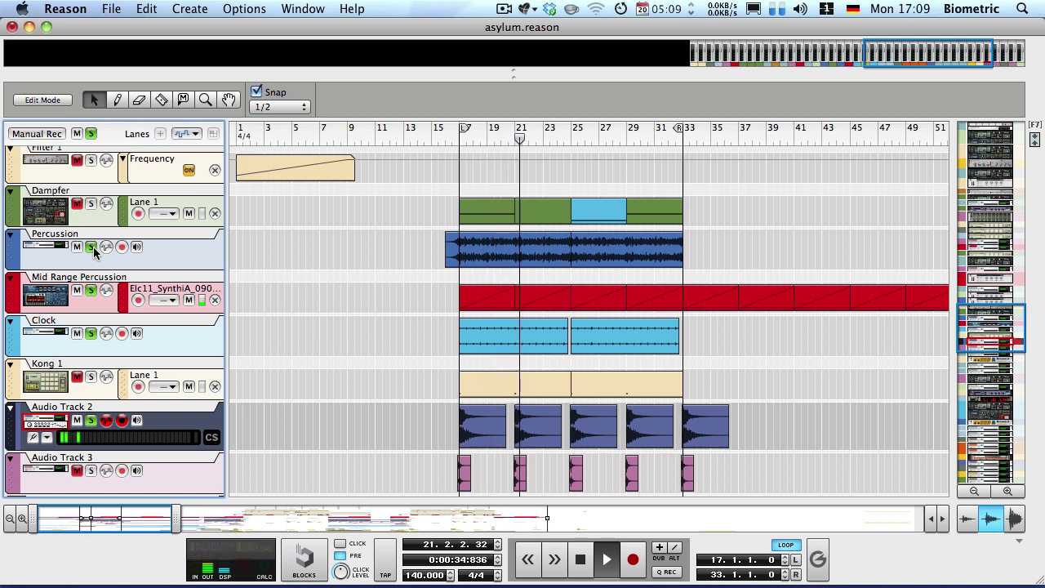
# Step: Stop playback and clear the Clock and Mid Range Percussion solos
pyautogui.click(91, 247)
pyautogui.press('space')
pyautogui.click(90, 290)
pyautogui.scroll(-3, 344, 394)
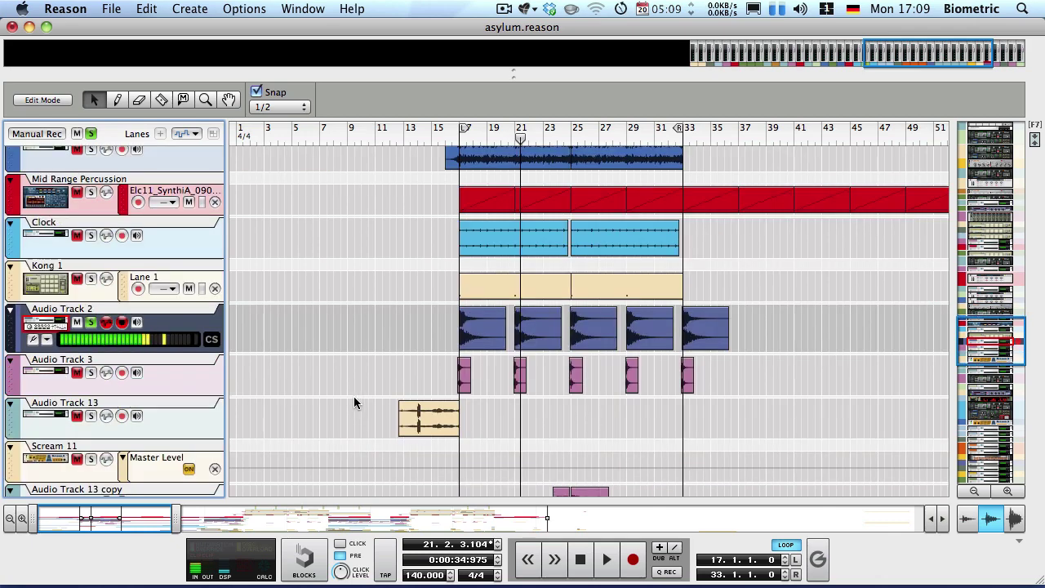
# Step: Unsolo Audio Track 2, select Kong 1 and expand the rack to show its devices
pyautogui.click(90, 322)
pyautogui.press('Up')
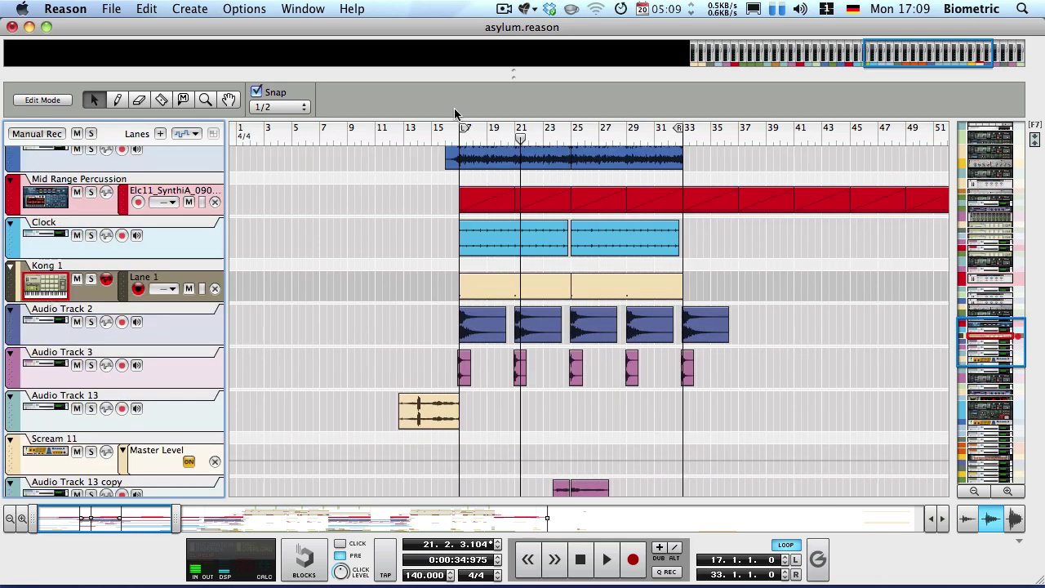
pyautogui.moveTo(530, 78); pyautogui.dragTo(531, 361)
pyautogui.scroll(-5, 382, 190)
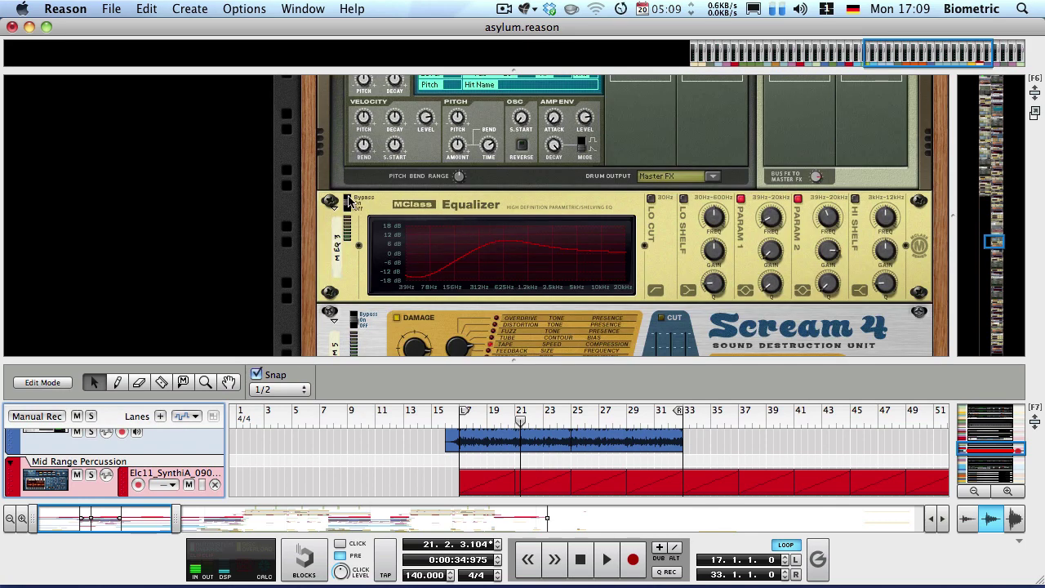
pyautogui.scroll(-2, 376, 229)
# Step: Select the Scream 4 and The Echo devices, then trigger Kong's Drum 1 pad
pyautogui.click(356, 214)
pyautogui.scroll(-2, 363, 230)
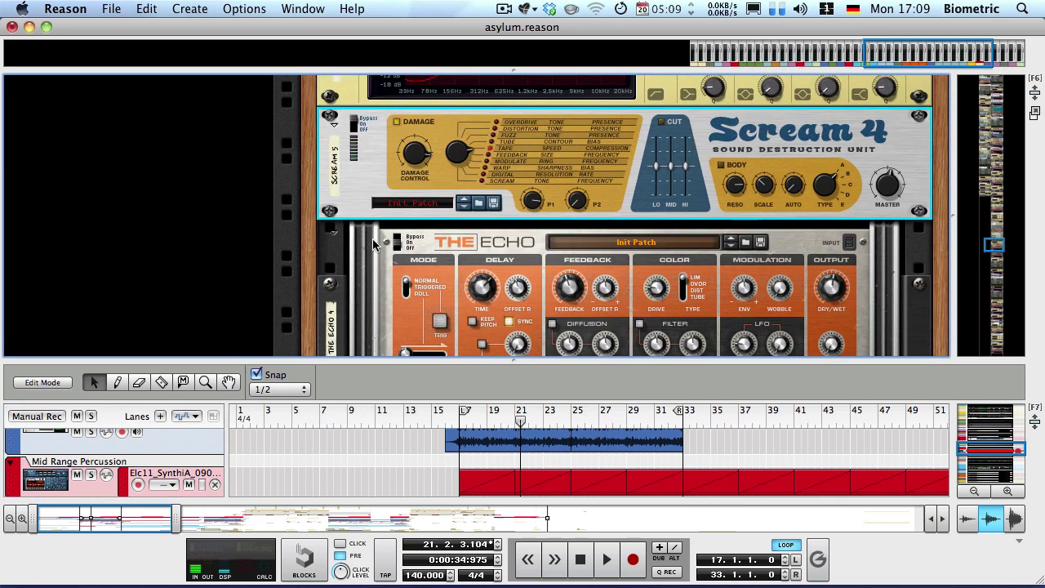
pyautogui.click(400, 243)
pyautogui.scroll(-4, 403, 243)
pyautogui.scroll(-2, 346, 209)
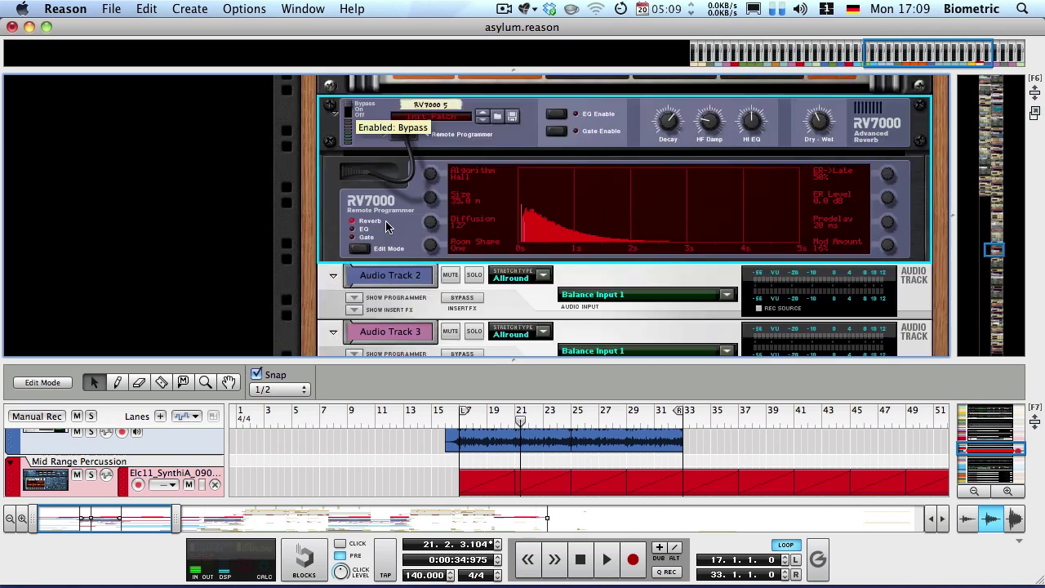
pyautogui.scroll(10, 415, 214)
pyautogui.scroll(4, 415, 214)
pyautogui.click(576, 200)
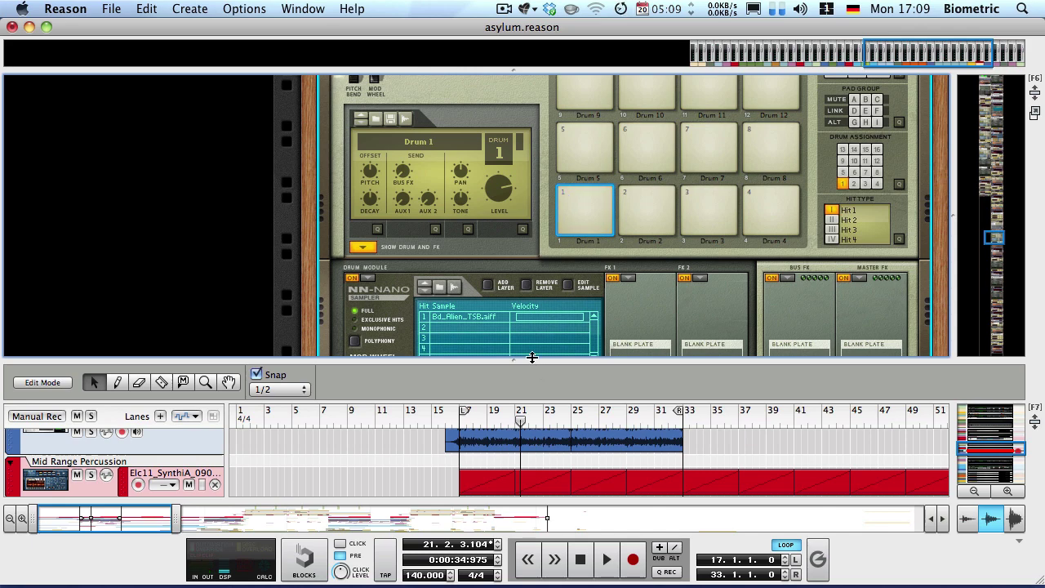
# Step: Enlarge the rack further, select the MClass Equalizer and audition Drum 1 again
pyautogui.moveTo(532, 358); pyautogui.dragTo(532, 500)
pyautogui.scroll(-4, 506, 301)
pyautogui.click(346, 301)
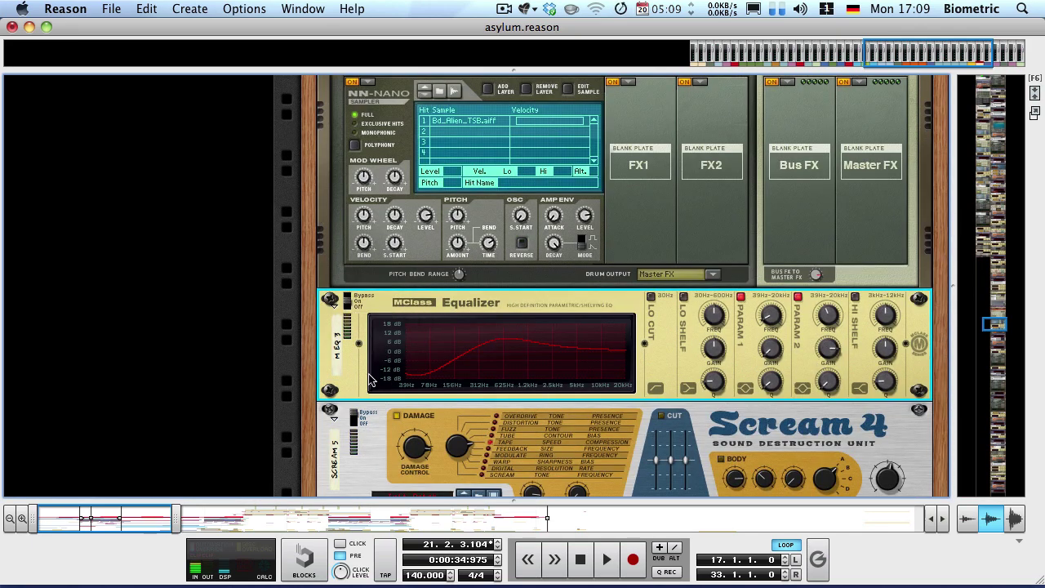
pyautogui.scroll(3, 484, 367)
pyautogui.click(583, 196)
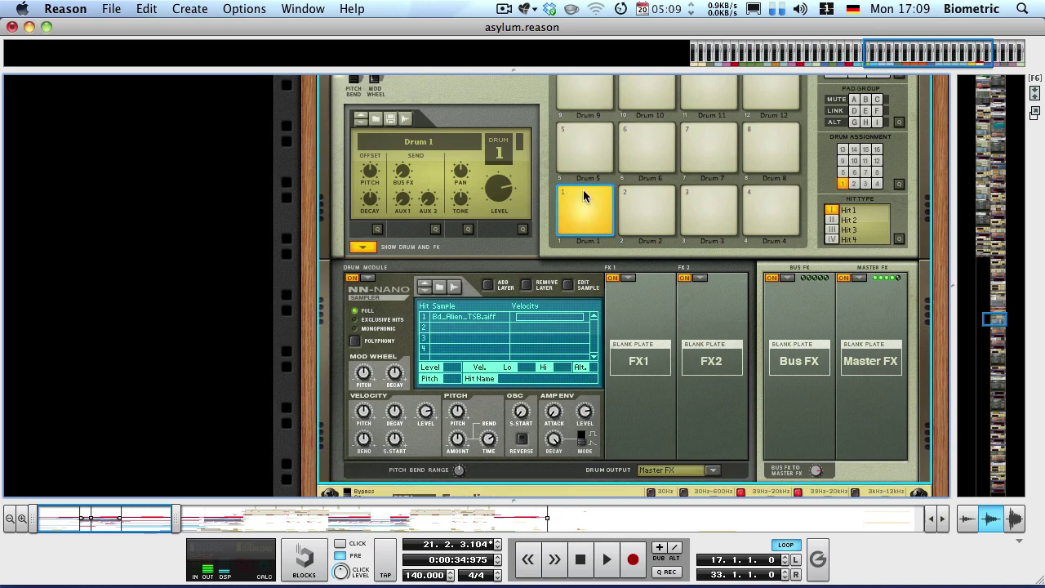
pyautogui.scroll(-5, 584, 196)
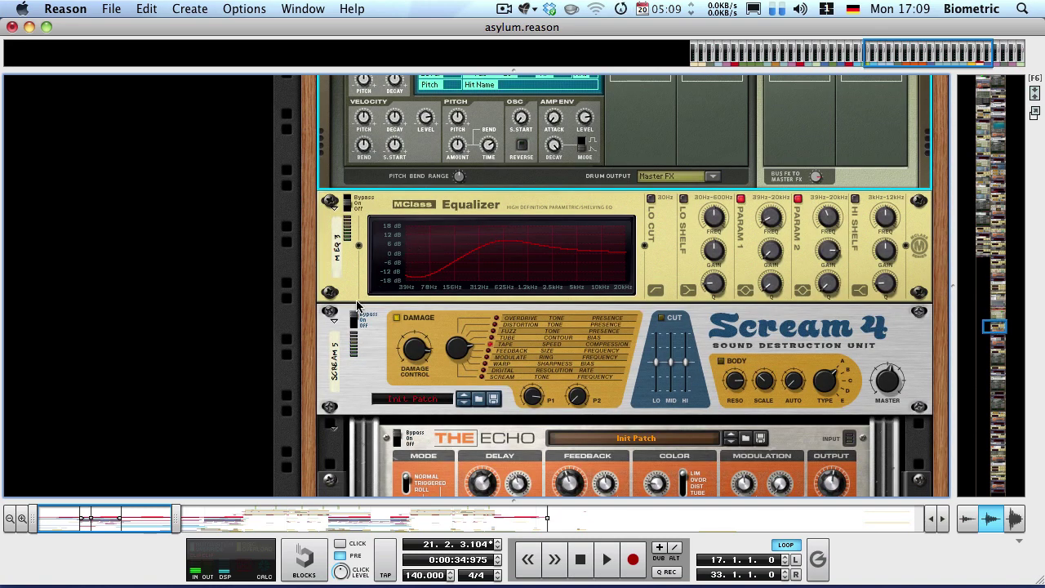
# Step: Audition Drum 1 through the Scream 4 distortion, then through The Echo
pyautogui.click(357, 318)
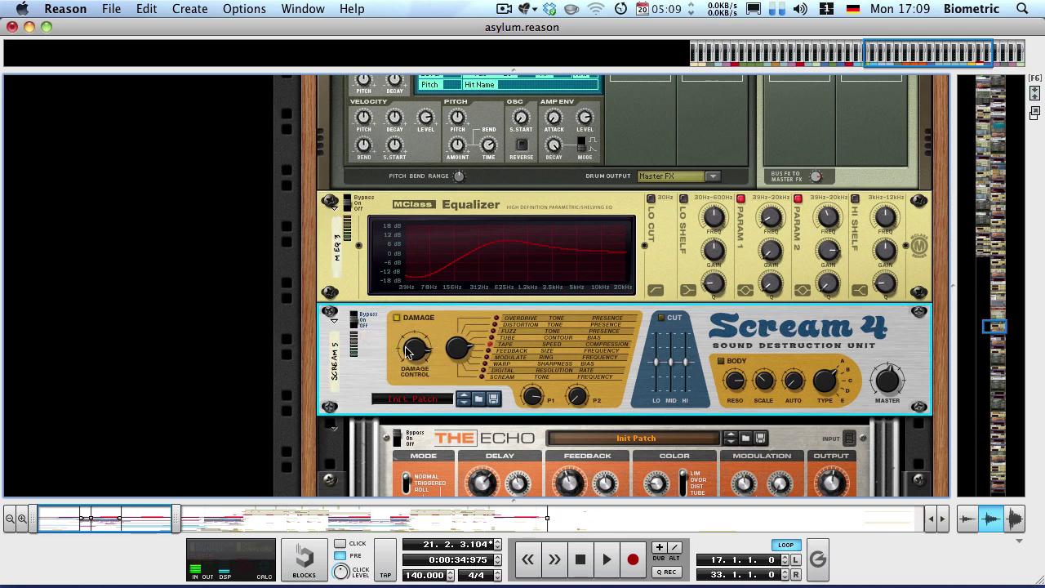
pyautogui.scroll(7, 412, 296)
pyautogui.click(579, 294)
pyautogui.scroll(-7, 577, 288)
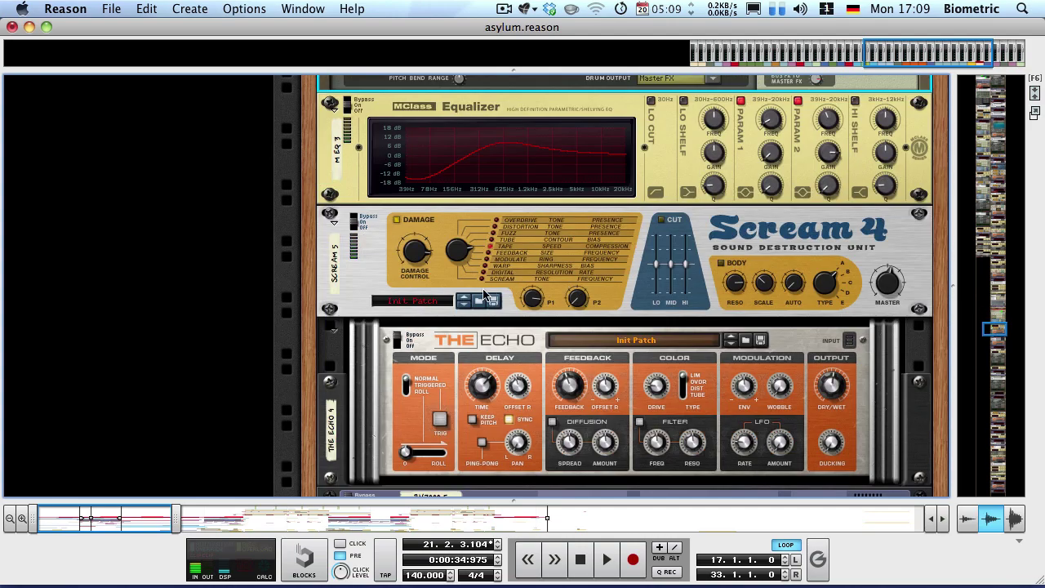
pyautogui.click(384, 337)
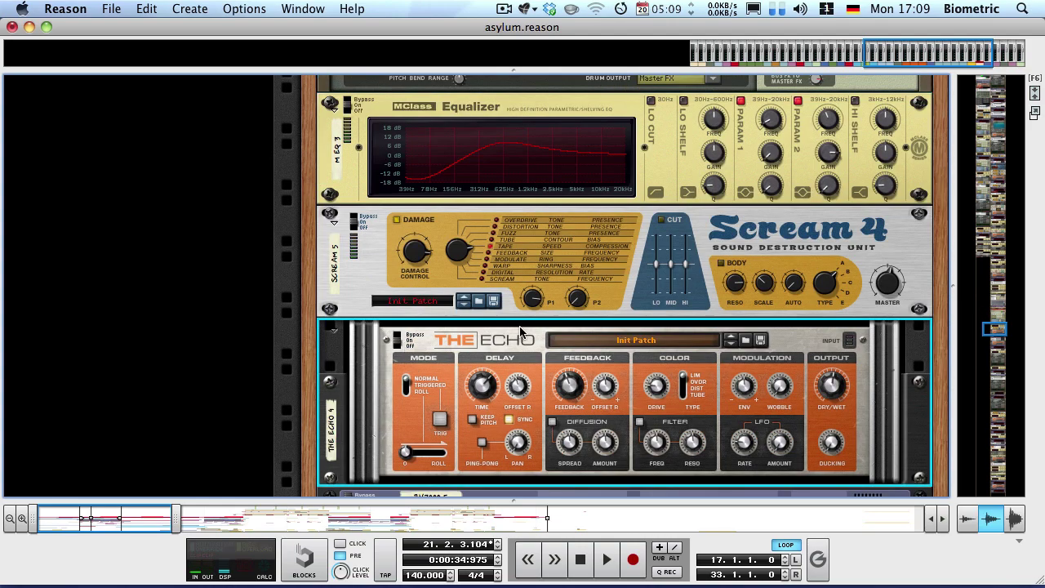
pyautogui.scroll(-2, 504, 336)
pyautogui.scroll(8, 614, 210)
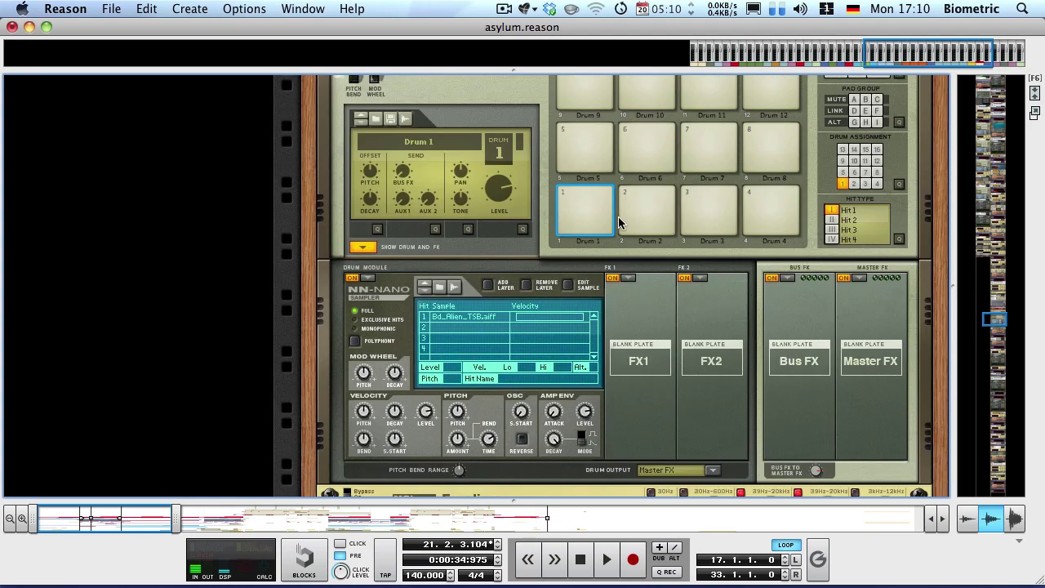
pyautogui.click(591, 202)
# Step: Audition Drum 1 through the RV7000 reverb, then shrink the rack to show the sequencer tracks
pyautogui.scroll(-10, 591, 202)
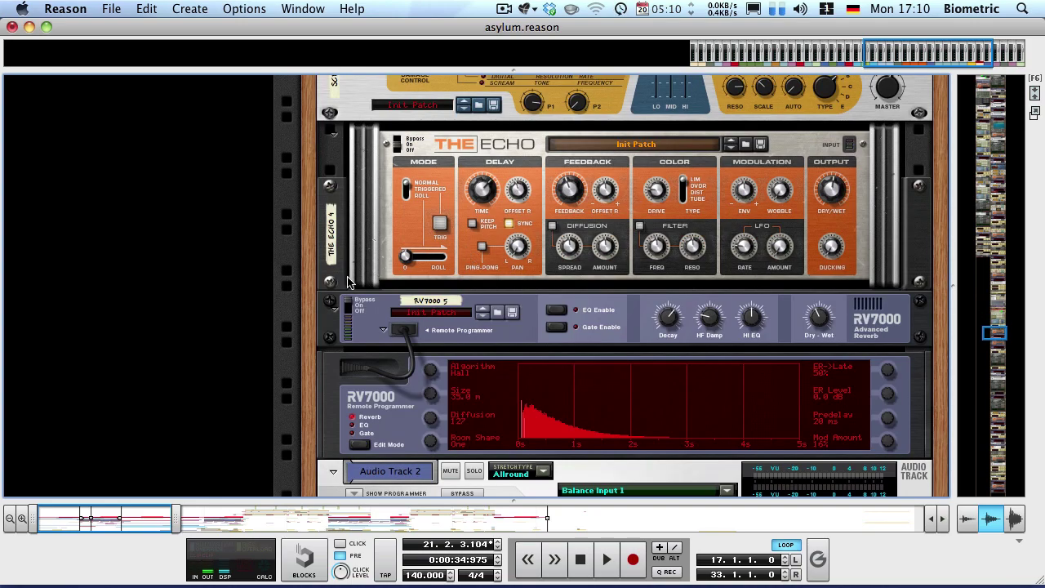
pyautogui.click(347, 308)
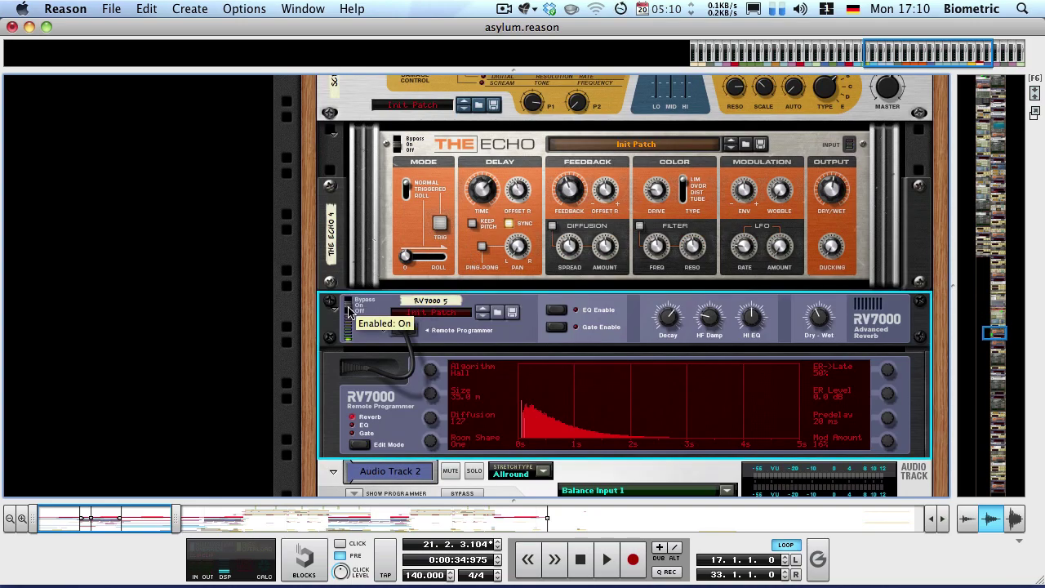
pyautogui.scroll(10, 506, 266)
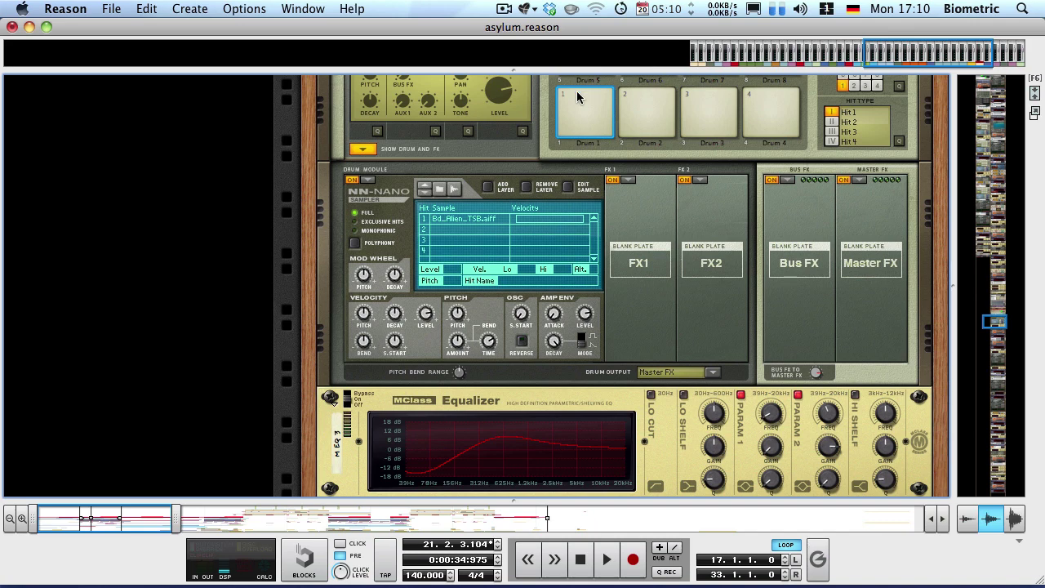
pyautogui.click(576, 91)
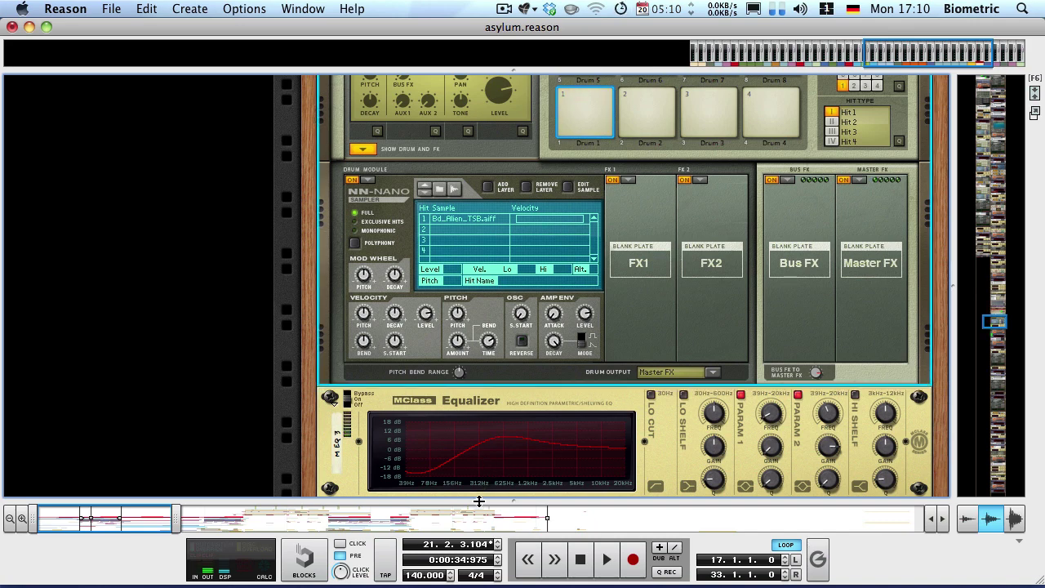
pyautogui.moveTo(479, 501); pyautogui.dragTo(435, 148)
# Step: Solo Kong 1 and Audio Track 2 together and play them briefly
pyautogui.click(377, 311)
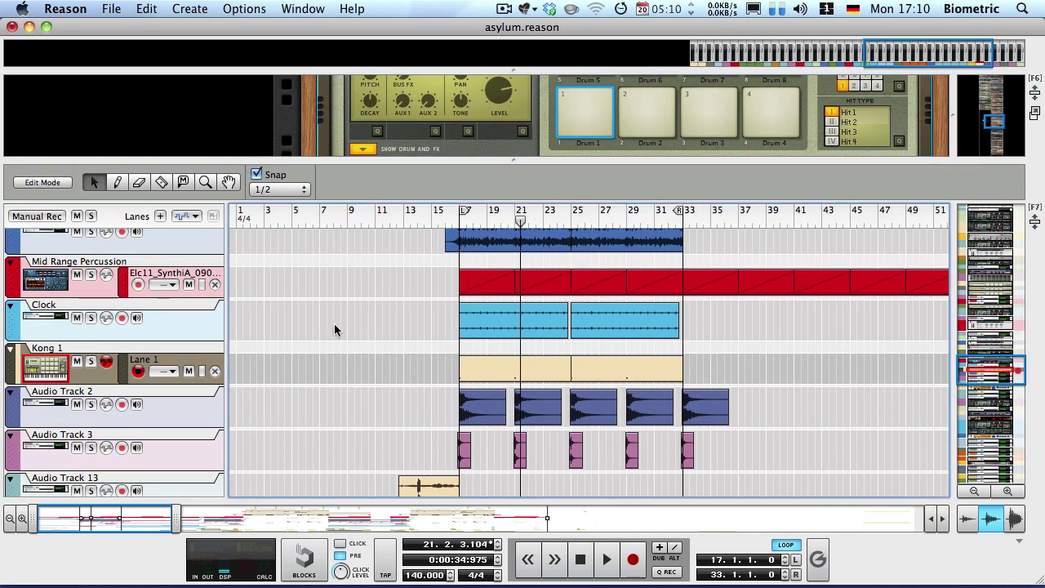
pyautogui.click(90, 361)
pyautogui.click(91, 404)
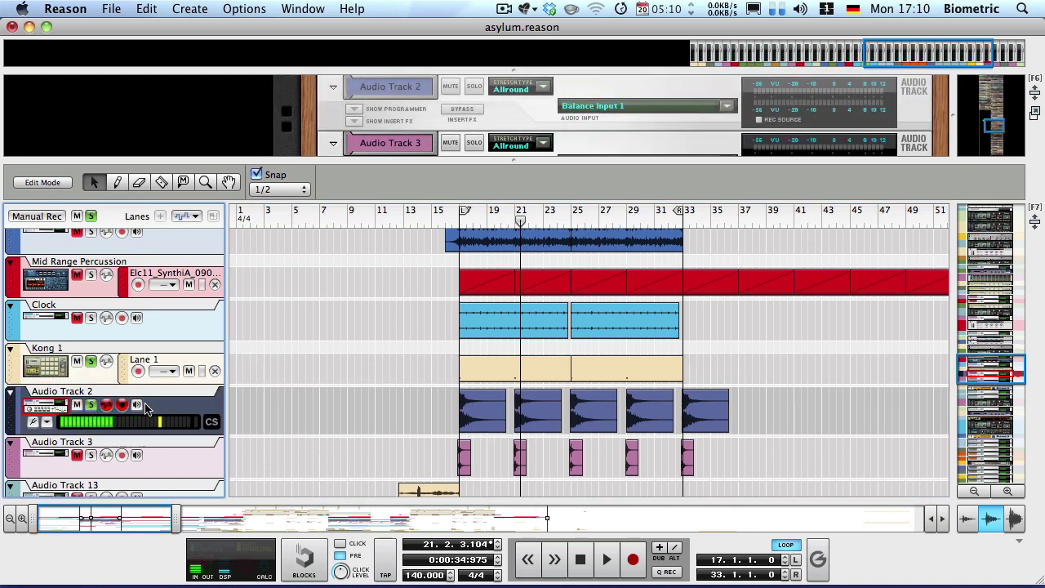
pyautogui.press('space')
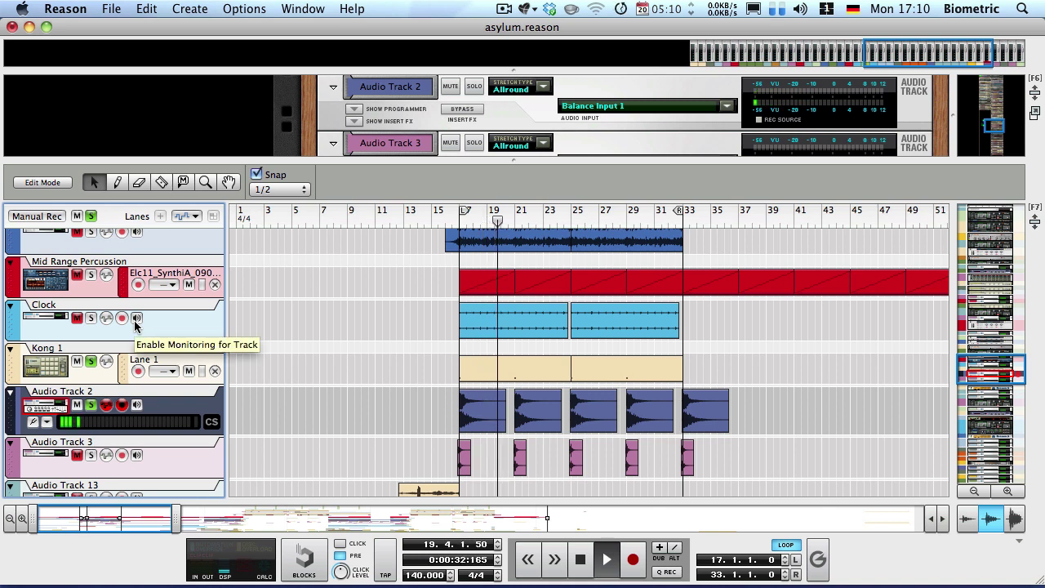
pyautogui.press('space')
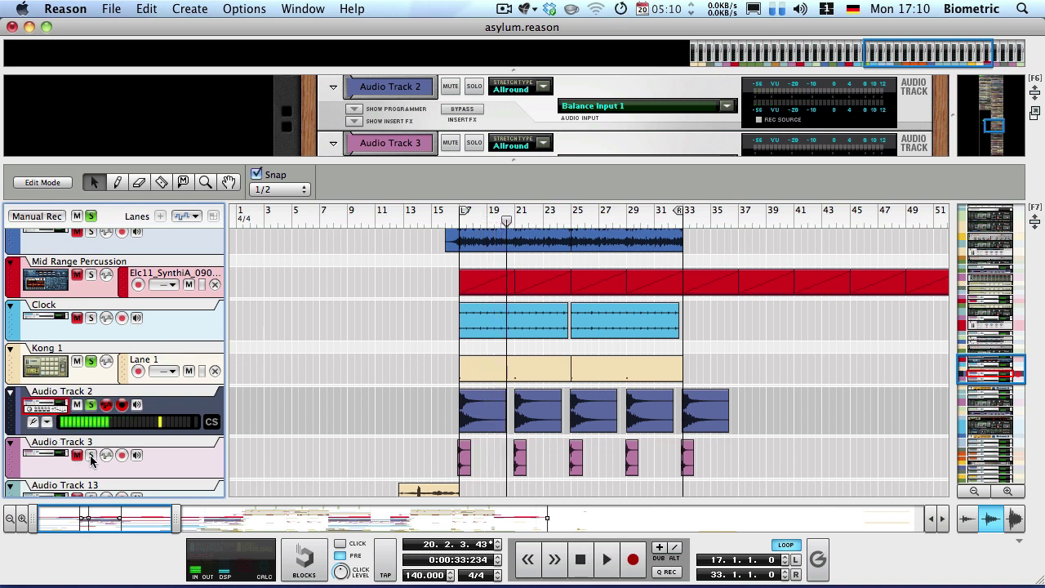
# Step: Play from bar 16, stop, and select Audio Track 3 to show its devices
pyautogui.scroll(-3, 93, 364)
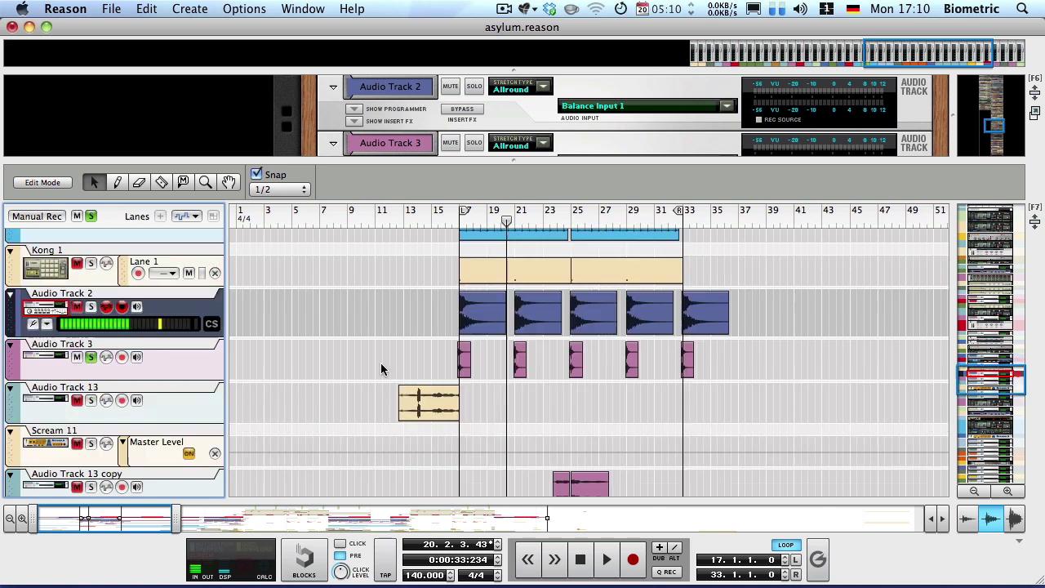
pyautogui.press('KP_0')
pyautogui.click(445, 220)
pyautogui.press('space')
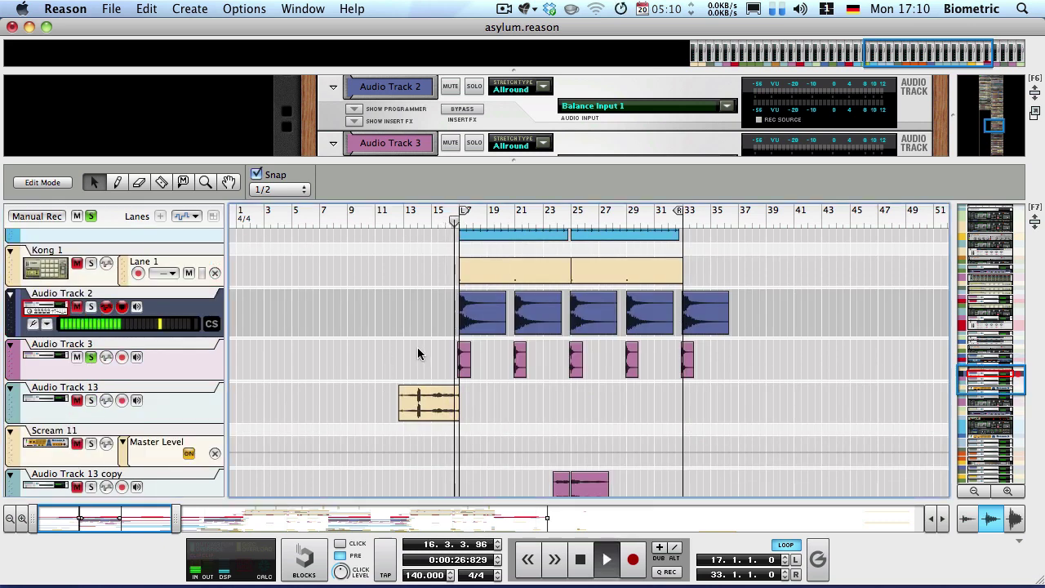
pyautogui.press('space')
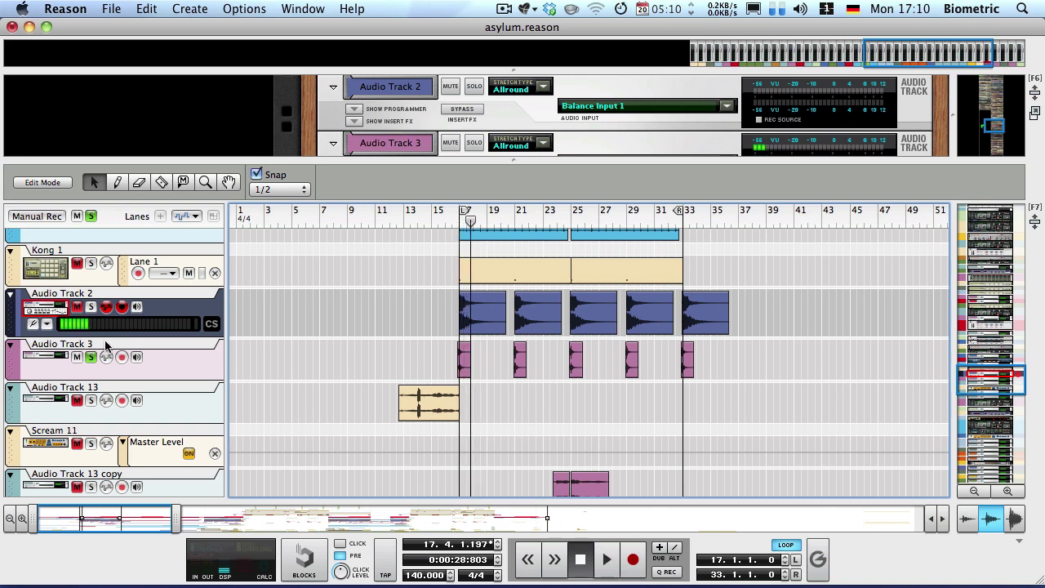
pyautogui.click(417, 347)
# Step: Enlarge the rack to view Audio Track 3's effects, then enlarge the sequencer to list more tracks
pyautogui.moveTo(436, 158); pyautogui.dragTo(424, 364)
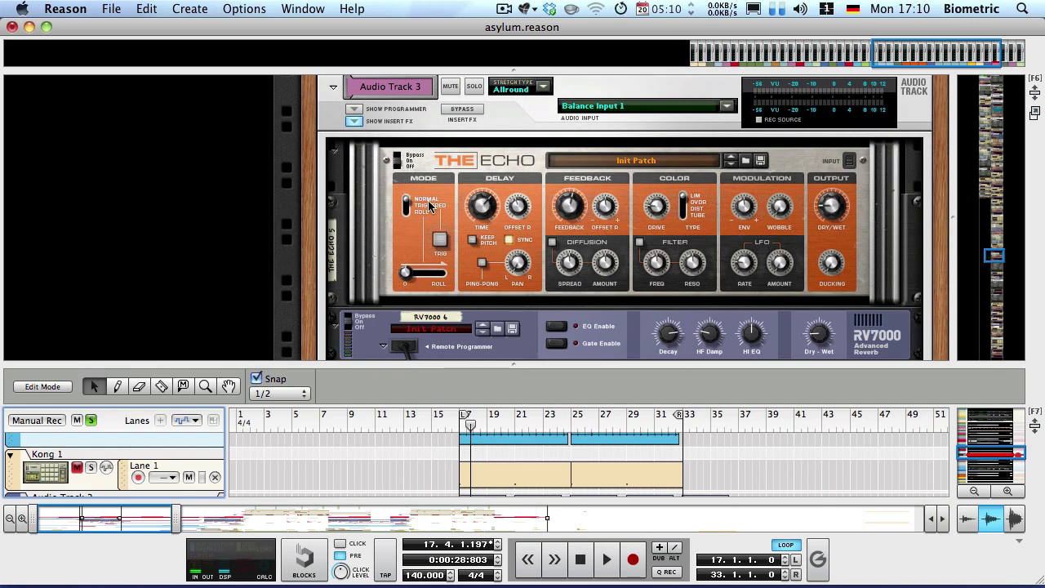
pyautogui.scroll(-3, 426, 255)
pyautogui.scroll(-5, 430, 266)
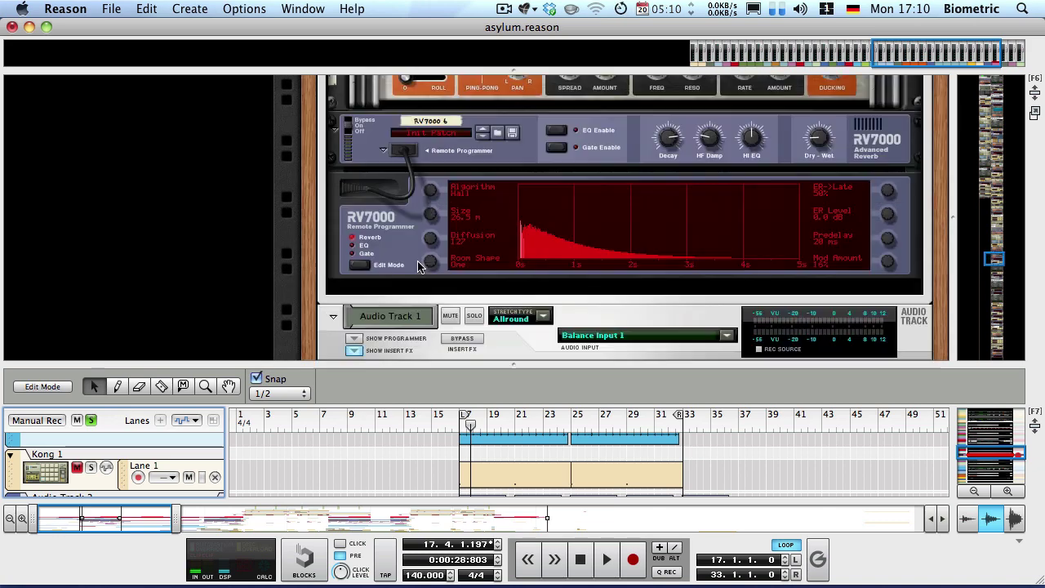
pyautogui.scroll(5, 441, 310)
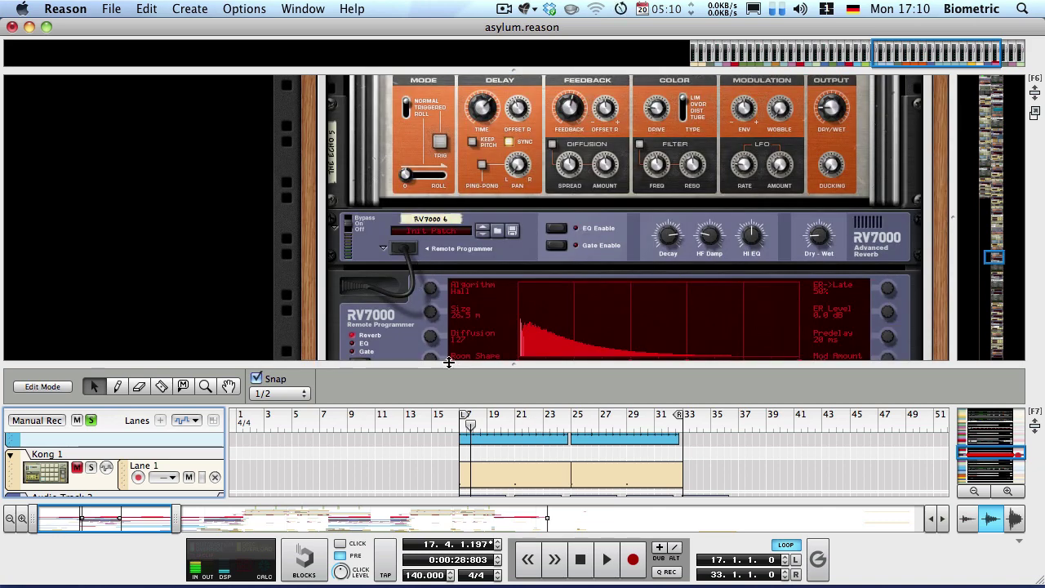
pyautogui.moveTo(450, 363); pyautogui.dragTo(402, 165)
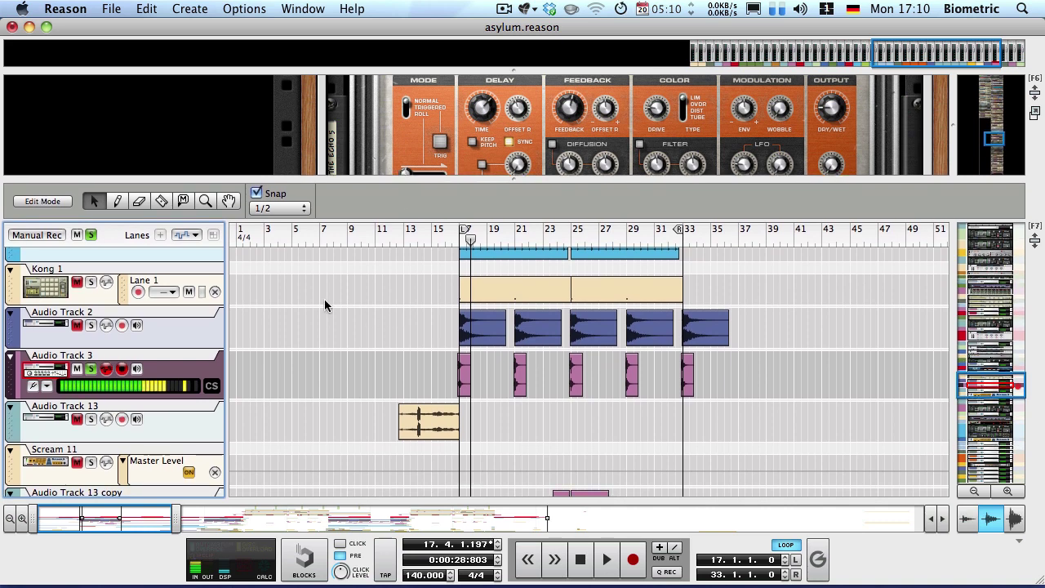
pyautogui.scroll(3, 324, 299)
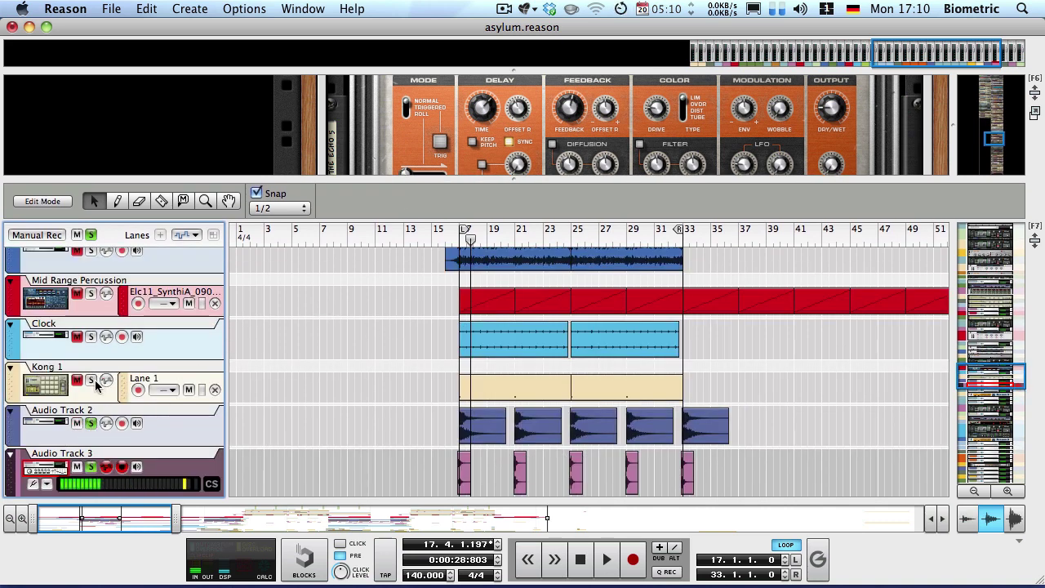
# Step: Select the Clock track and take Dampfer out of the soloed tracks
pyautogui.click(95, 347)
pyautogui.scroll(3, 315, 385)
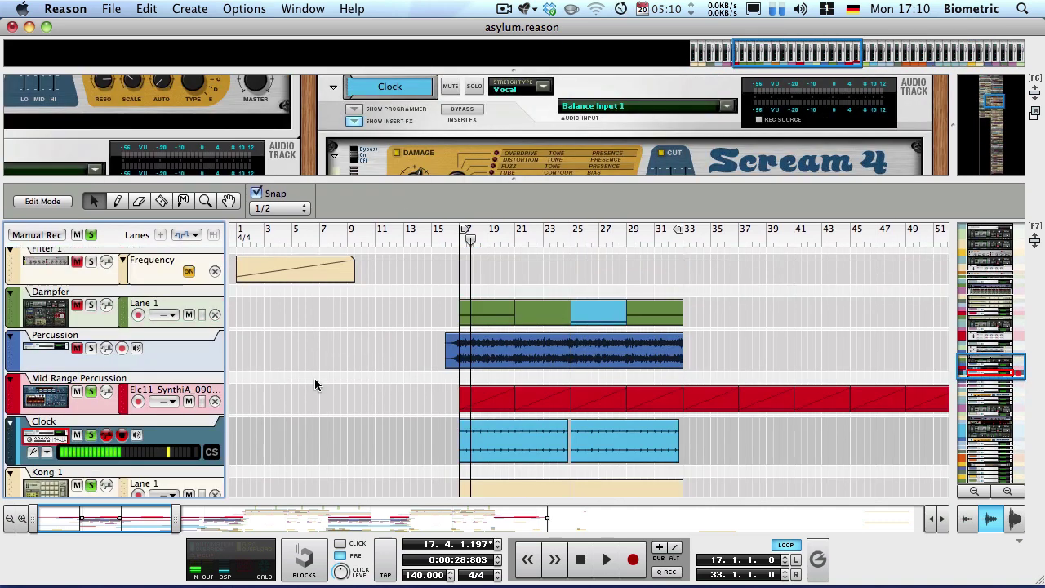
pyautogui.click(353, 377)
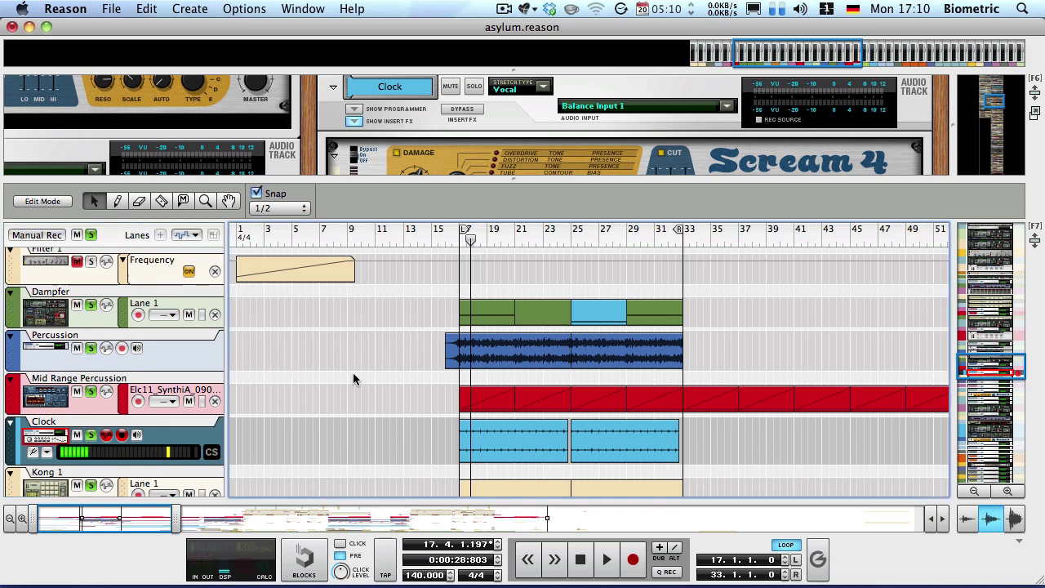
pyautogui.click(93, 306)
# Step: Restart playback from just before bar 15 to audition the soloed layers
pyautogui.click(433, 233)
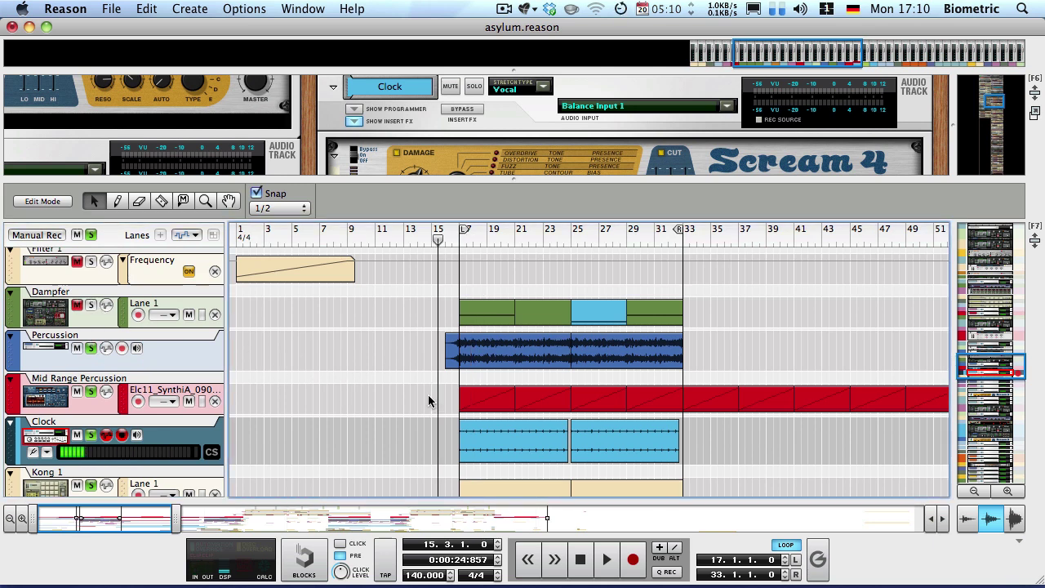
pyautogui.scroll(-3, 428, 392)
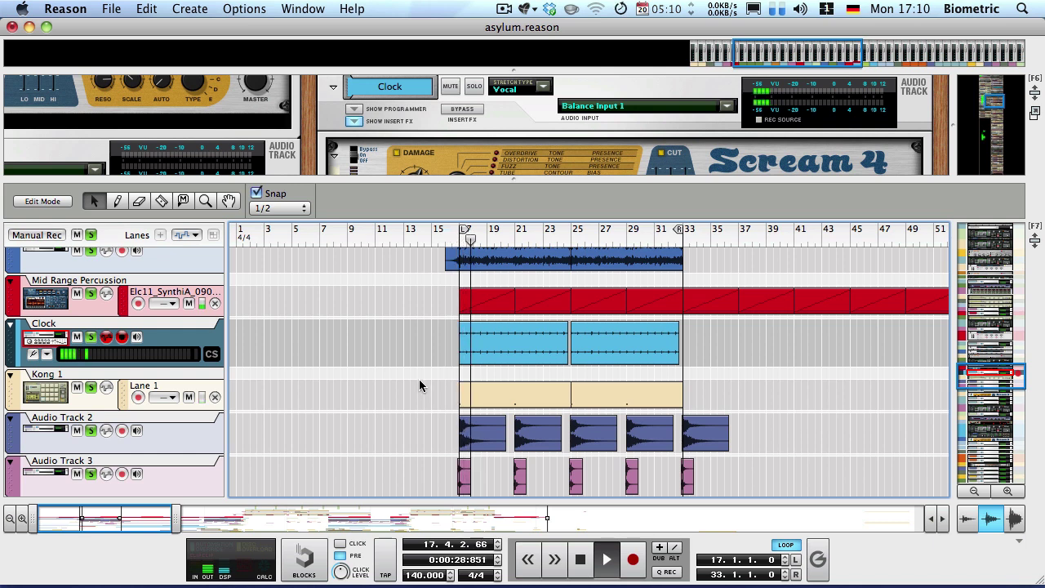
pyautogui.scroll(-3, 419, 373)
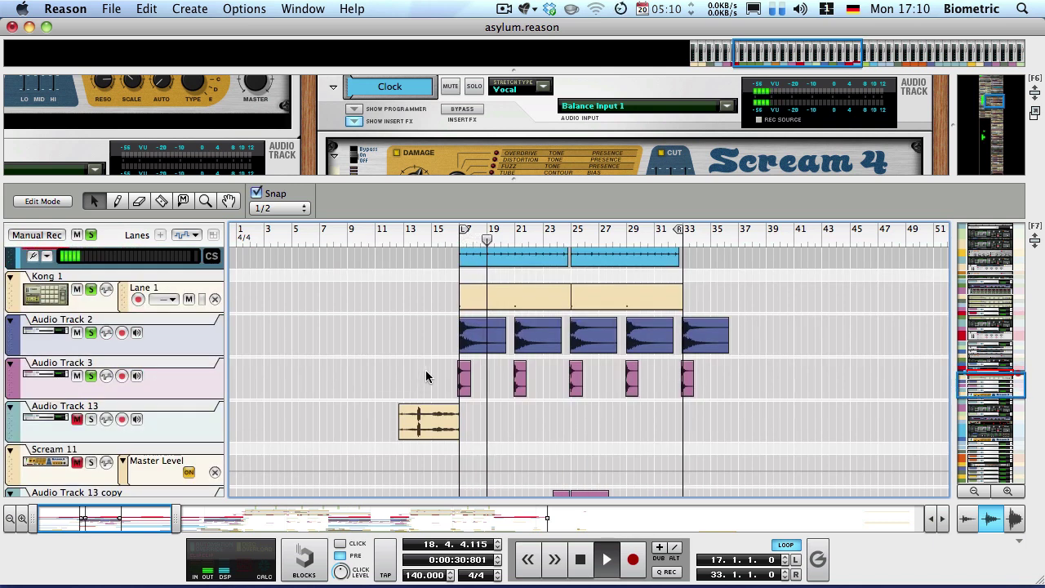
pyautogui.scroll(3, 425, 373)
pyautogui.scroll(8, 425, 374)
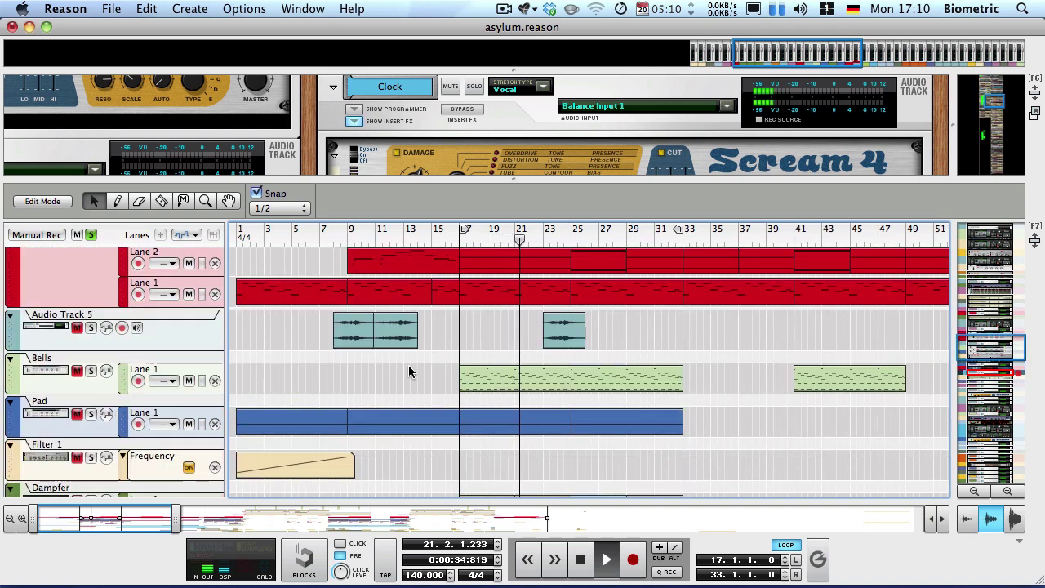
pyautogui.scroll(-8, 409, 372)
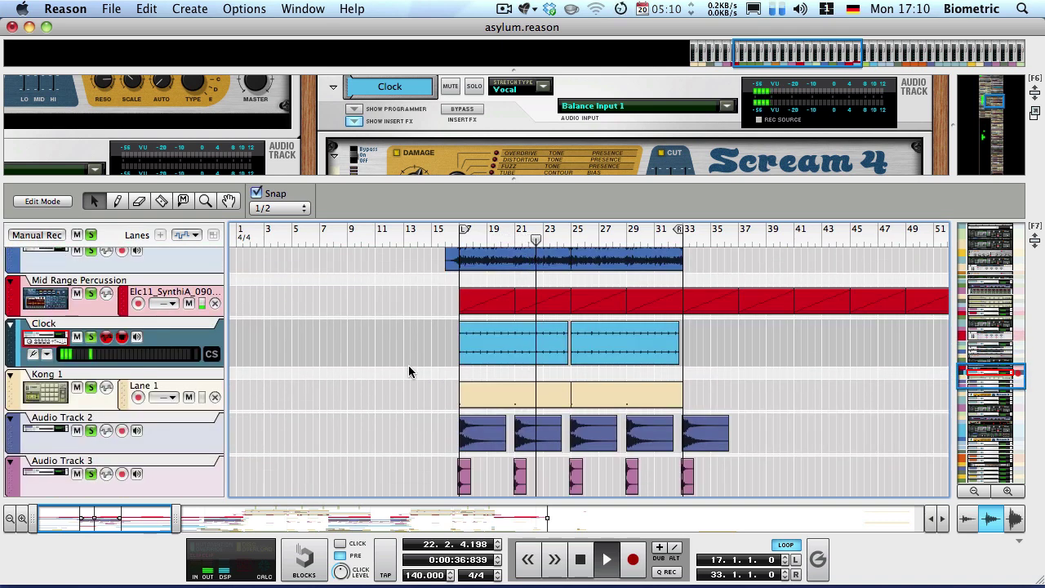
# Step: Clear every track's solo, then mute and unmute Audio Track 13 copy 2
pyautogui.click(90, 234)
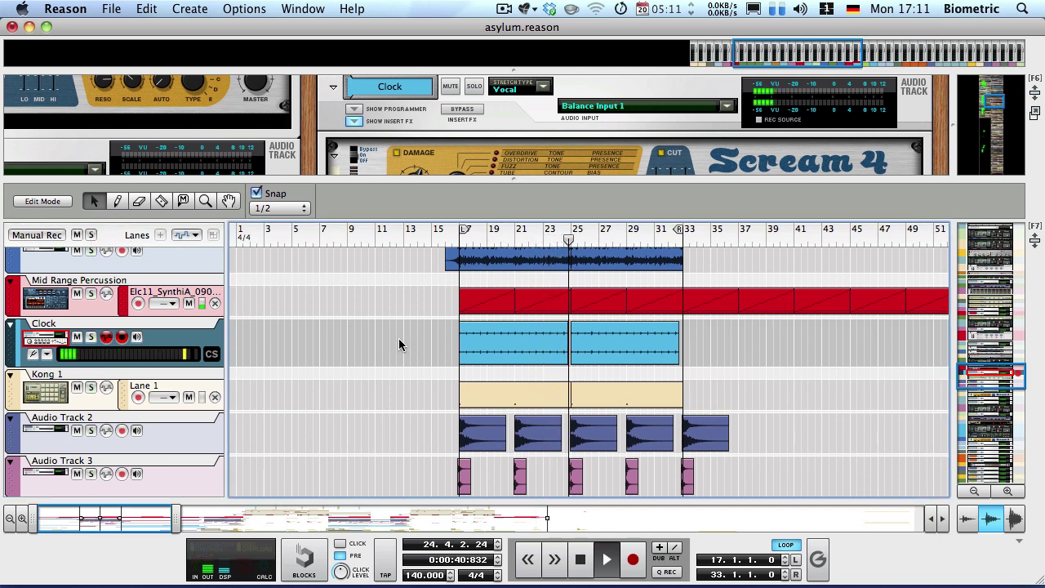
pyautogui.scroll(-4, 394, 337)
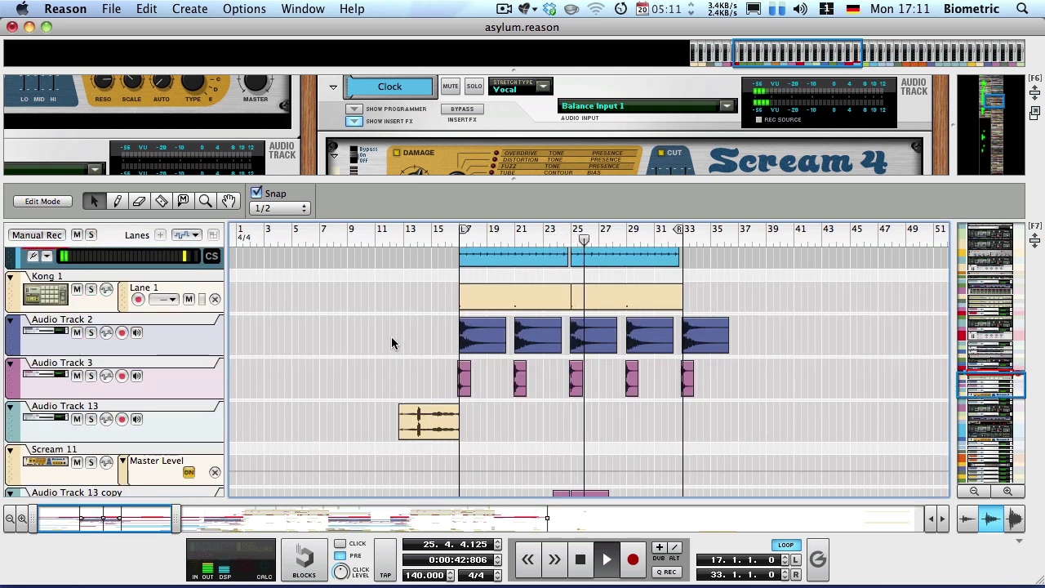
pyautogui.scroll(4, 391, 341)
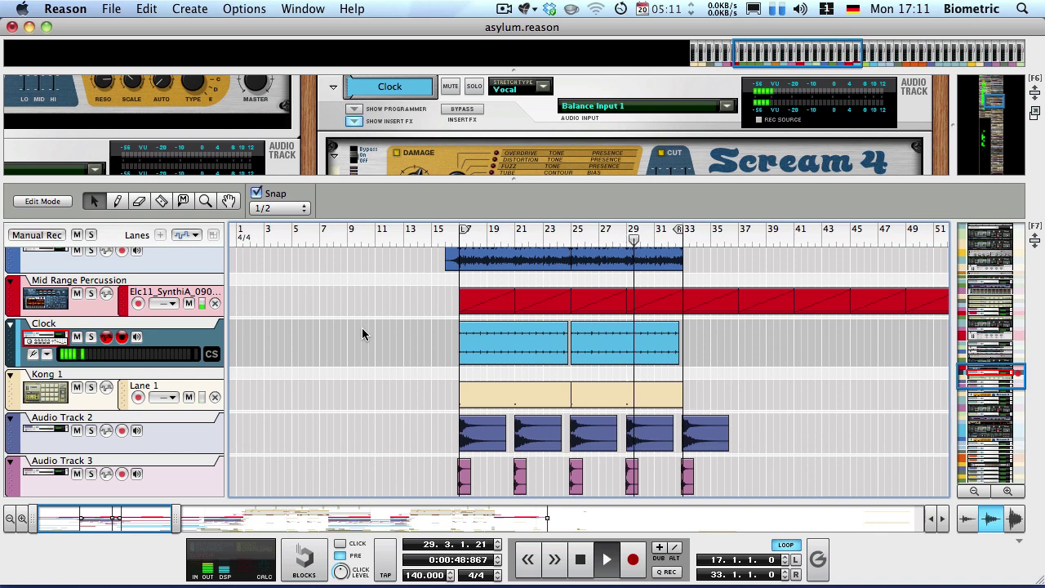
pyautogui.scroll(-6, 362, 331)
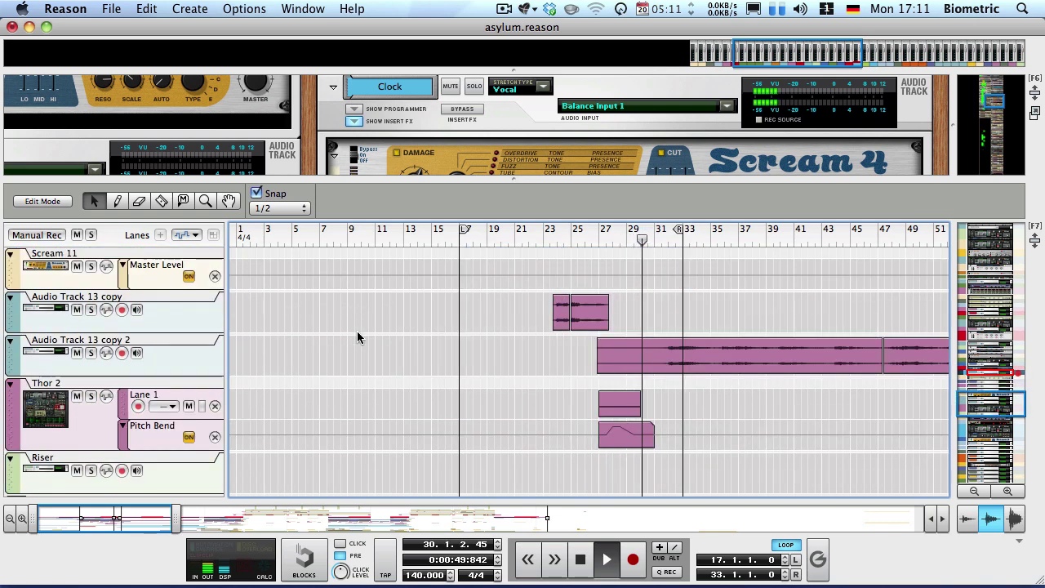
pyautogui.click(78, 353)
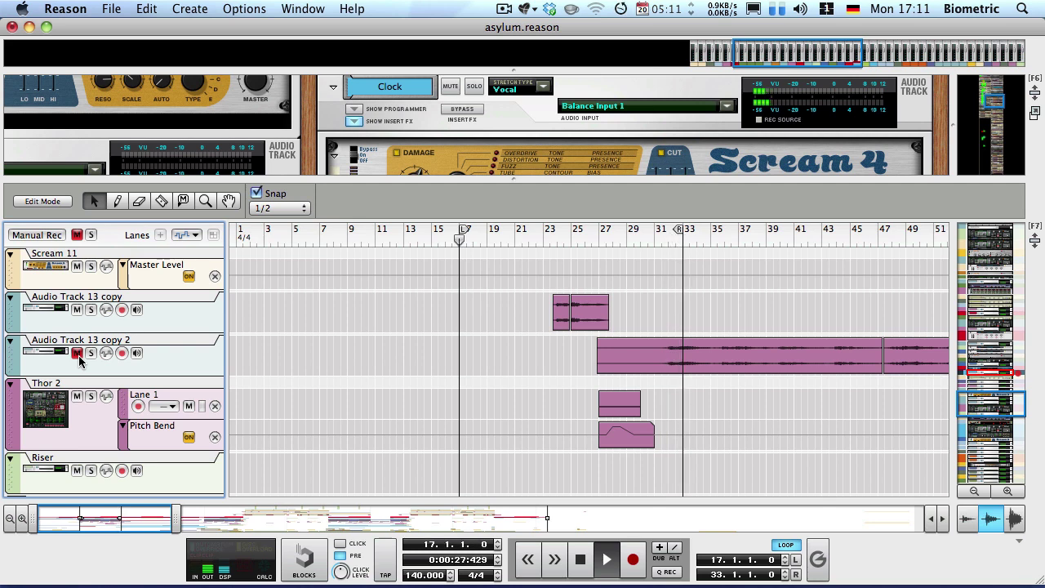
pyautogui.click(78, 354)
pyautogui.scroll(5, 428, 371)
# Step: Hide the rack with F6 and solo Percussion, Mid Range Percussion, Clock and Kong 1
pyautogui.press('F6')
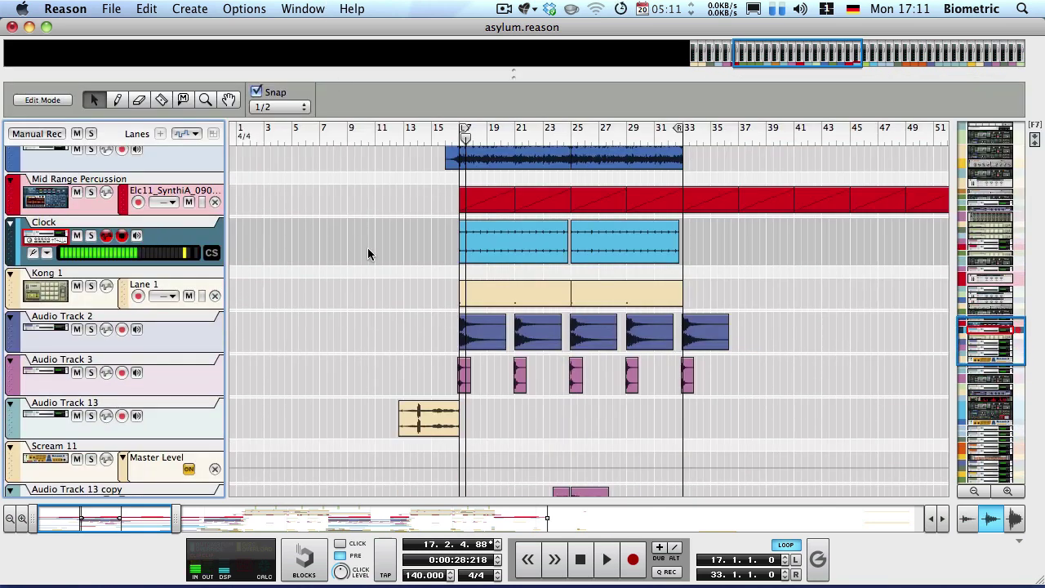
pyautogui.scroll(3, 369, 249)
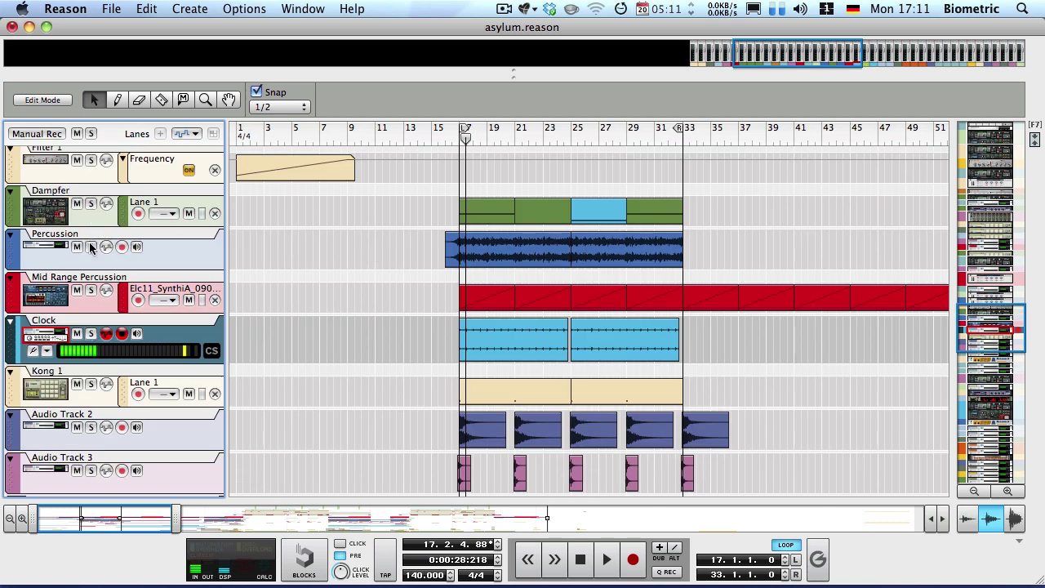
pyautogui.moveTo(91, 248); pyautogui.dragTo(92, 349)
pyautogui.moveTo(90, 389); pyautogui.dragTo(91, 390)
pyautogui.press('space')
pyautogui.moveTo(457, 136); pyautogui.dragTo(446, 137)
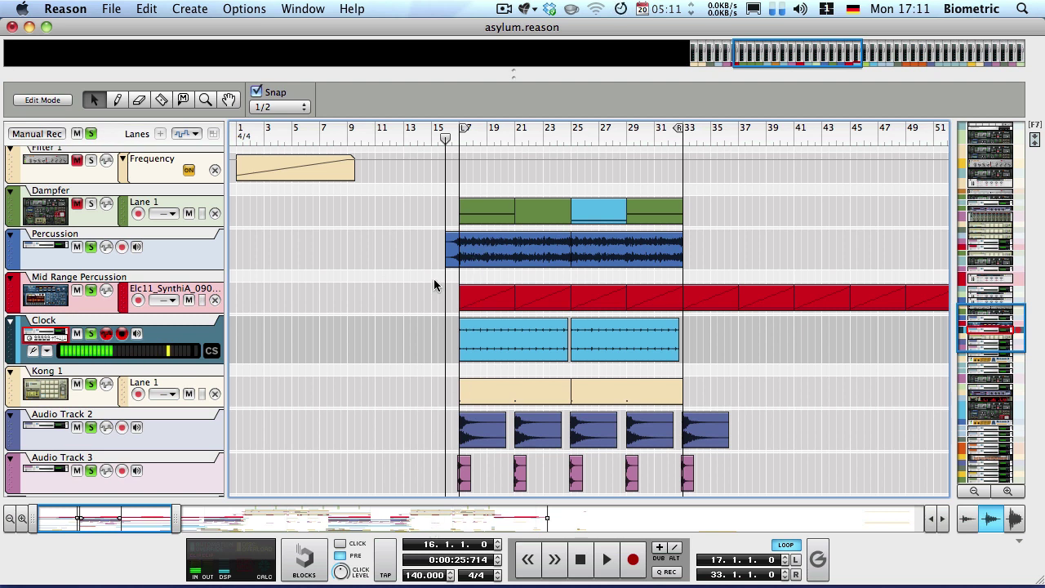
# Step: Unsolo Mid Range Percussion and Audio Track 3, then play and stop the song
pyautogui.click(87, 293)
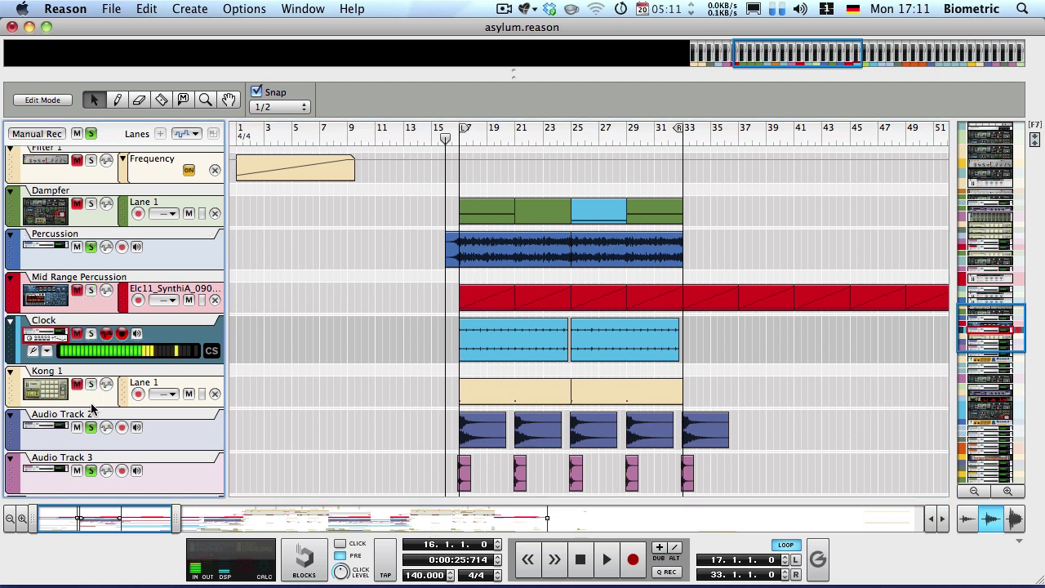
pyautogui.click(91, 470)
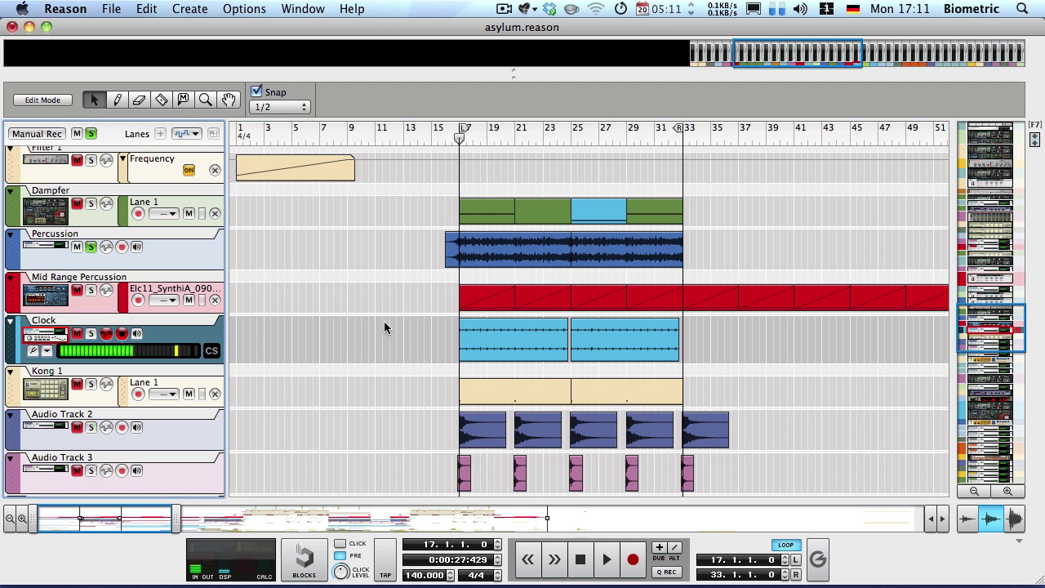
pyautogui.press('space')
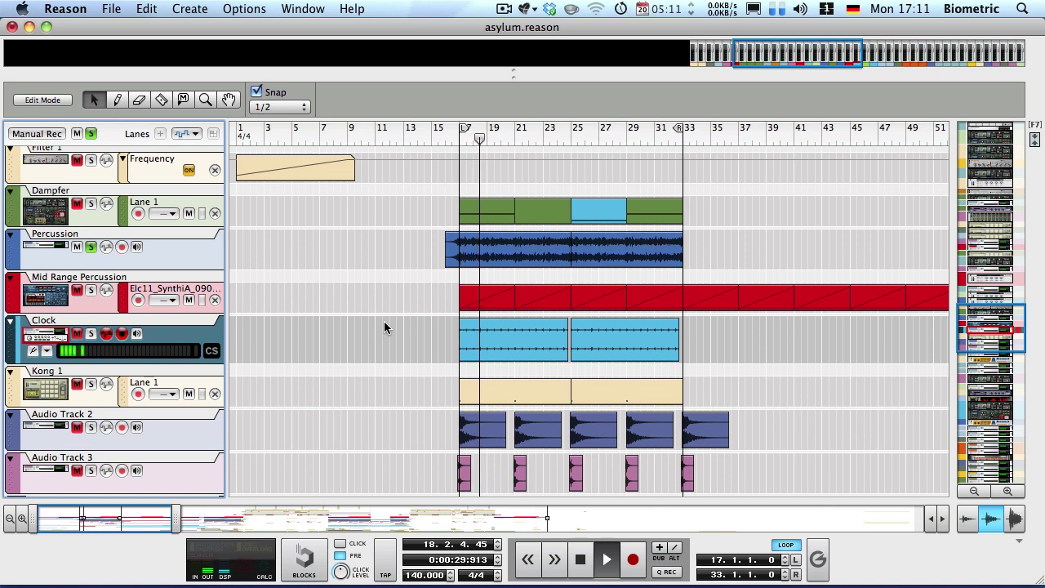
pyautogui.press('space')
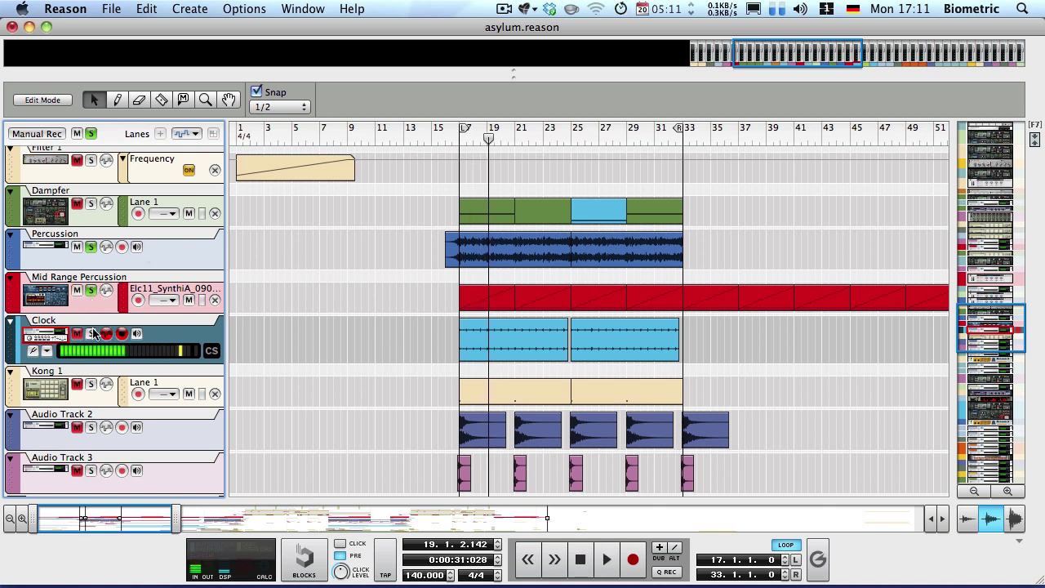
# Step: Solo the Clock track and play the soloed layers from bar 17, then stop
pyautogui.click(92, 333)
pyautogui.press('KP_0')
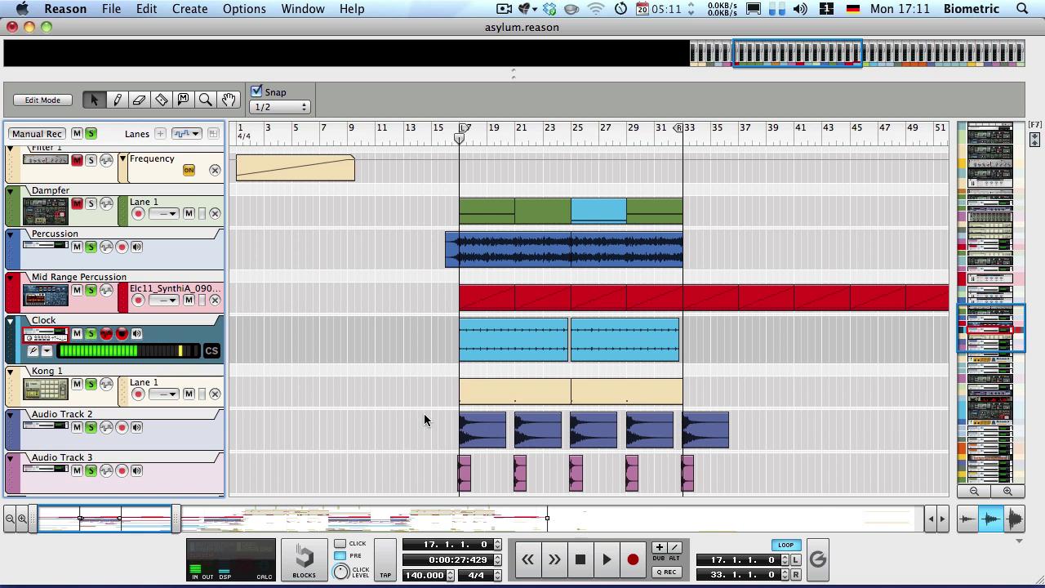
pyautogui.press('space')
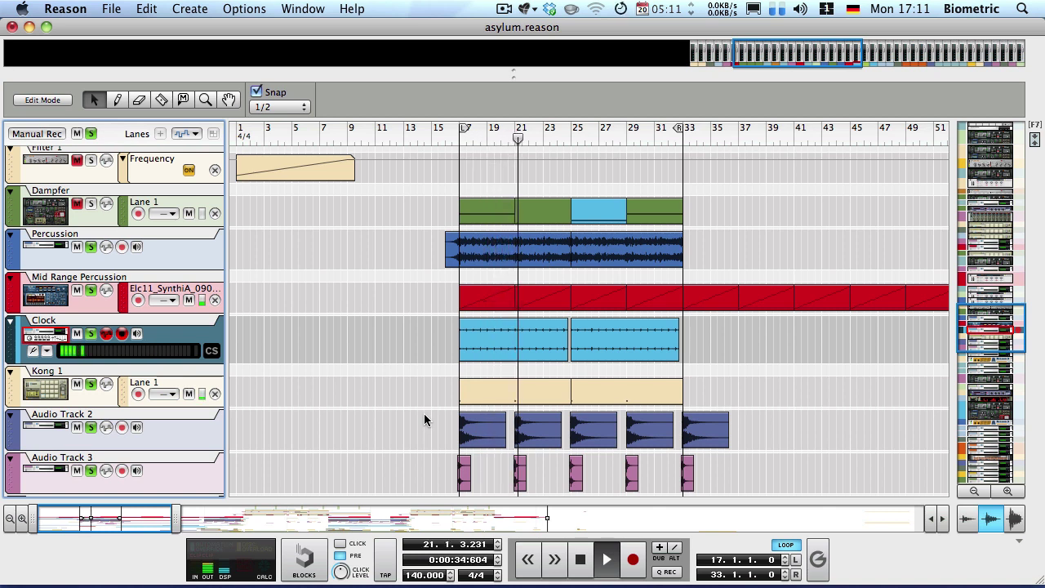
pyautogui.press('space')
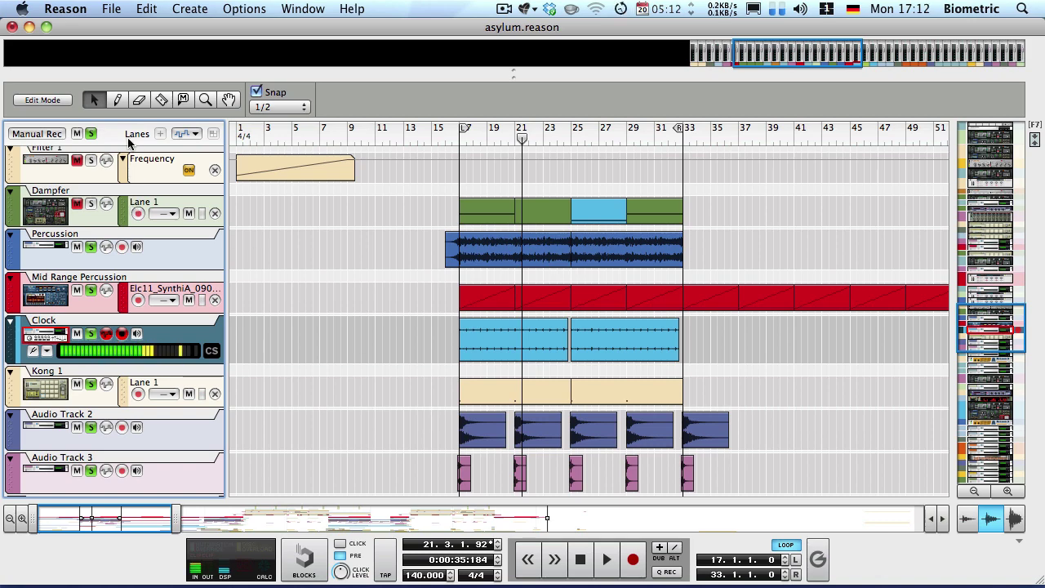
# Step: Solo the Dampfer track and play the soloed layers again from bar 17
pyautogui.scroll(5, 321, 244)
pyautogui.scroll(-9, 321, 243)
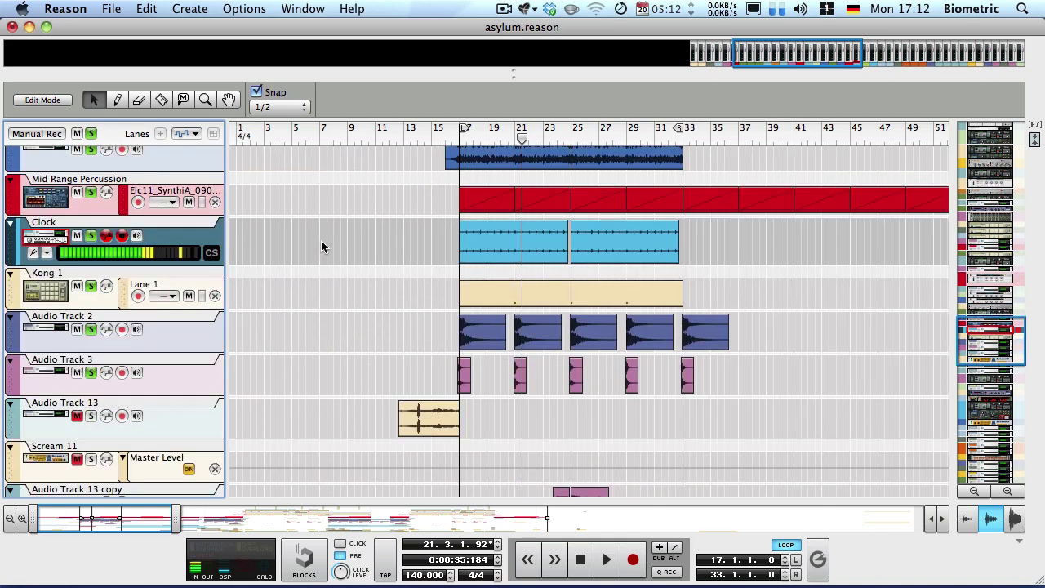
pyautogui.scroll(4, 322, 243)
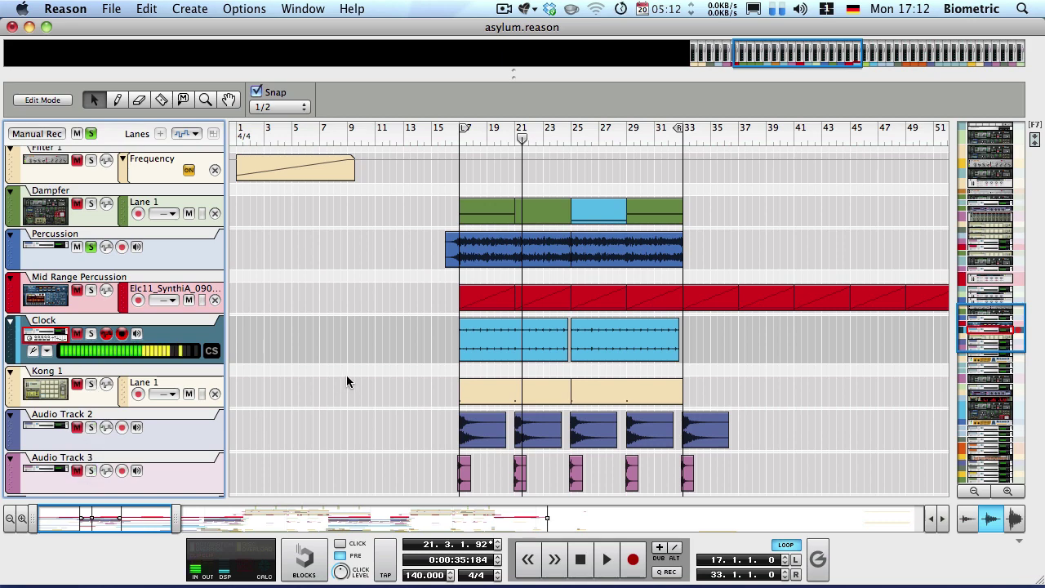
pyautogui.scroll(-5, 346, 381)
pyautogui.scroll(4, 348, 373)
pyautogui.scroll(-4, 349, 374)
pyautogui.scroll(7, 349, 373)
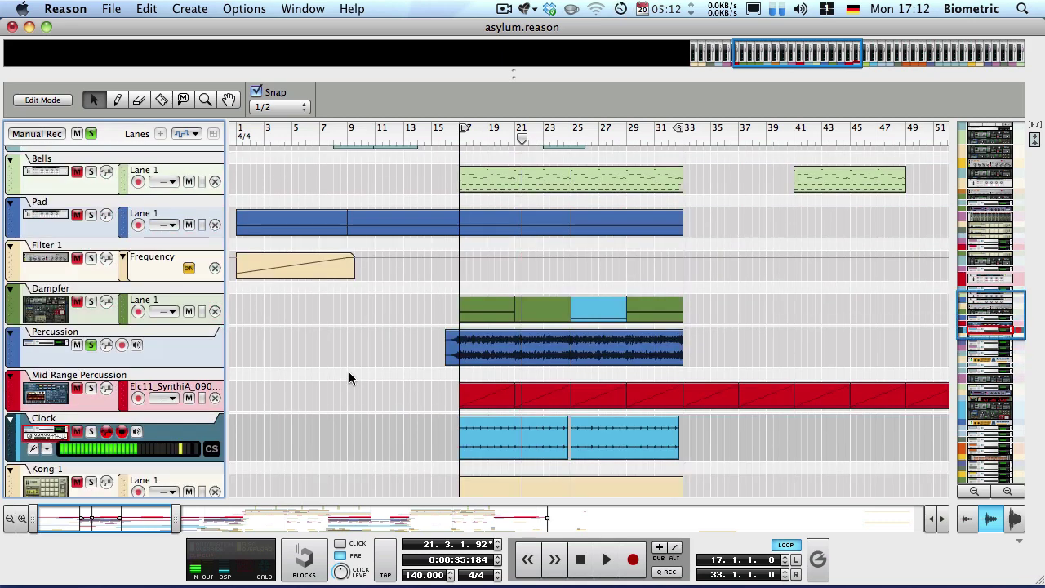
pyautogui.click(90, 301)
pyautogui.press('KP_0')
pyautogui.press('space')
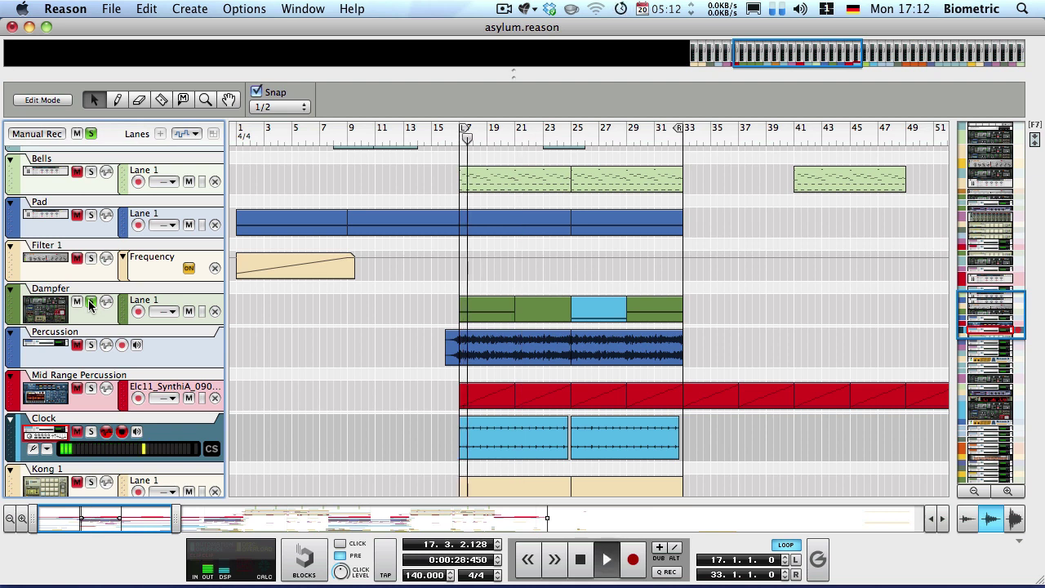